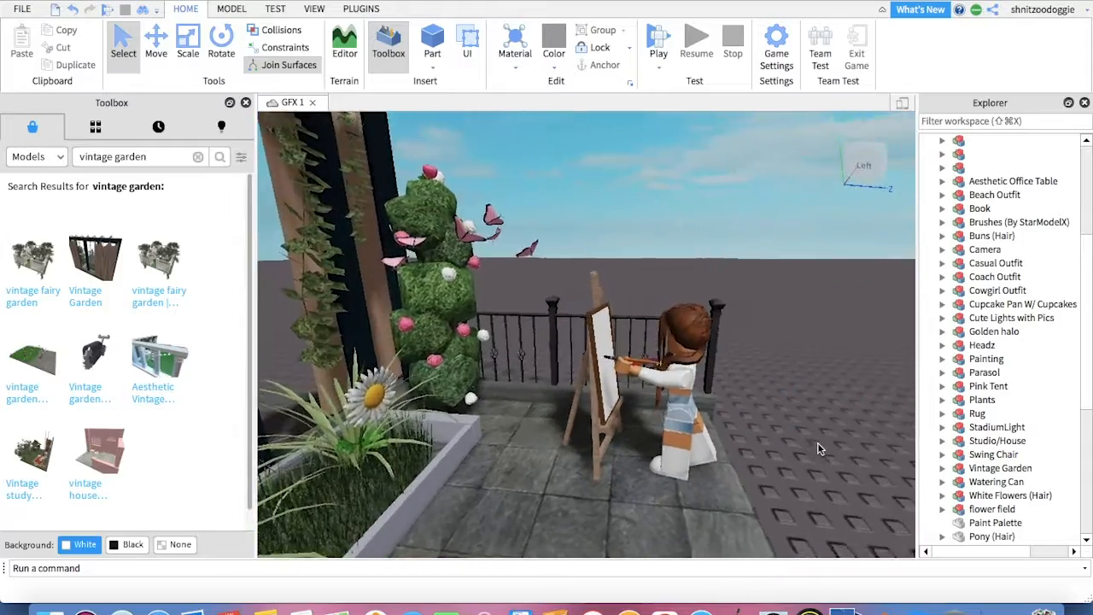
# Step: Examine the finished garden scene with the character painting at the easel
pyautogui.press('w')
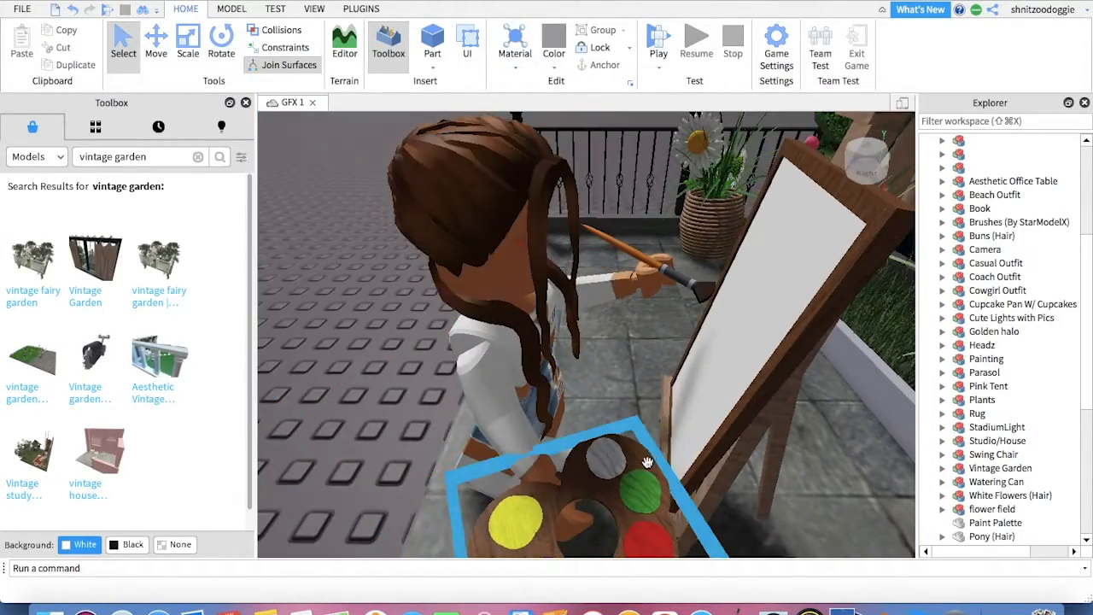
pyautogui.moveTo(647, 458); pyautogui.dragTo(639, 288, button='right')
pyautogui.press('s')
pyautogui.press('d')
pyautogui.press('d')
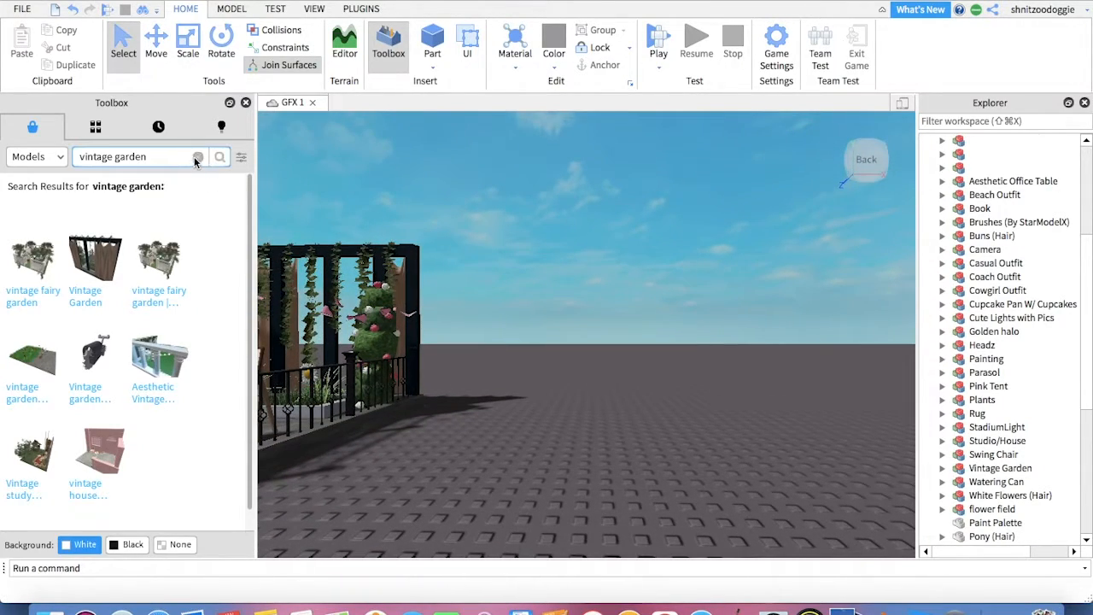
# Step: Clear the existing Toolbox search and search the models again for "vintage garden"
pyautogui.click(198, 157)
pyautogui.press('a')
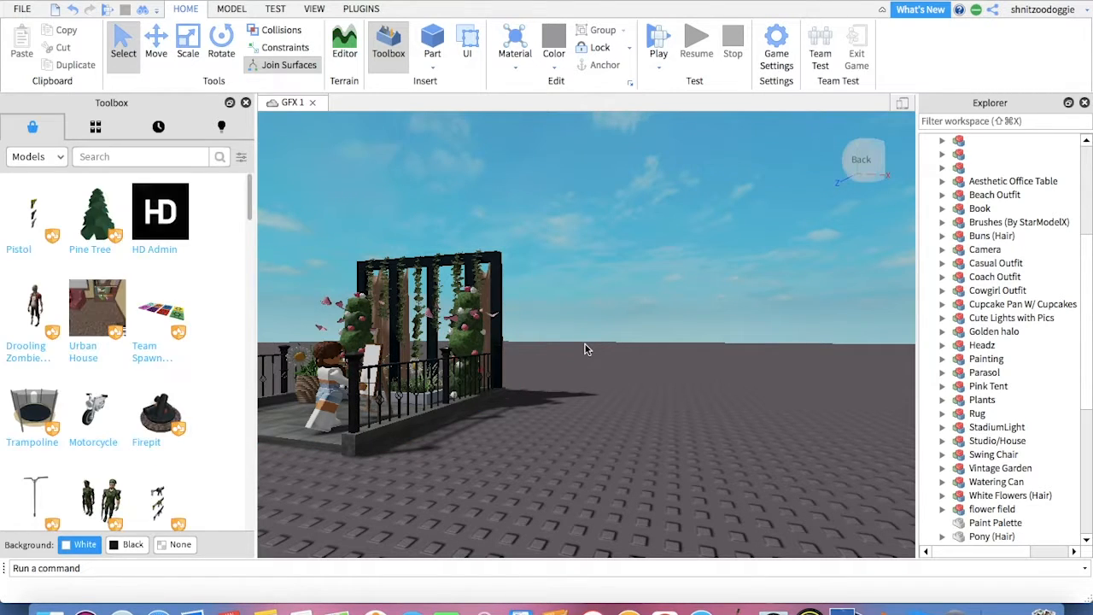
pyautogui.moveTo(540, 377); pyautogui.dragTo(540, 376, button='right')
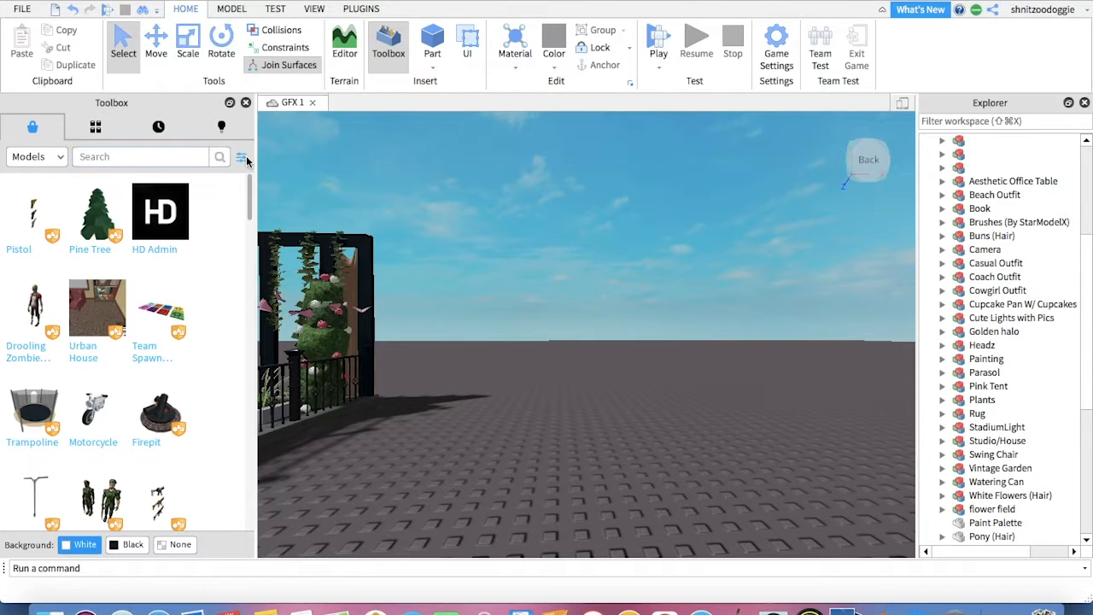
pyautogui.moveTo(429, 299); pyautogui.dragTo(429, 300, button='right')
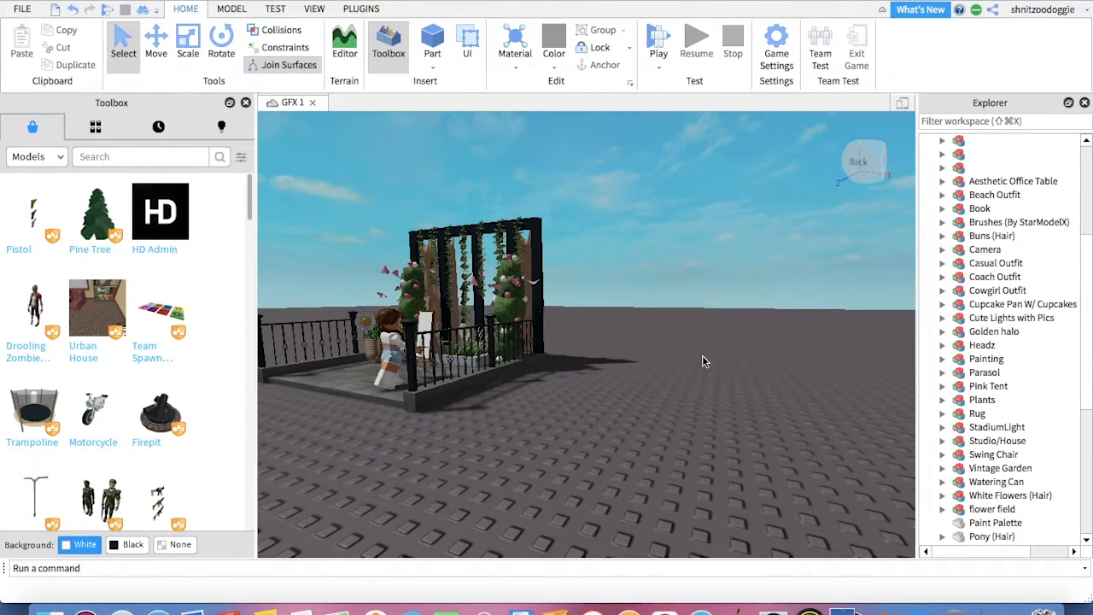
pyautogui.moveTo(702, 355); pyautogui.dragTo(702, 355, button='right')
pyautogui.click(144, 156)
pyautogui.write('v')
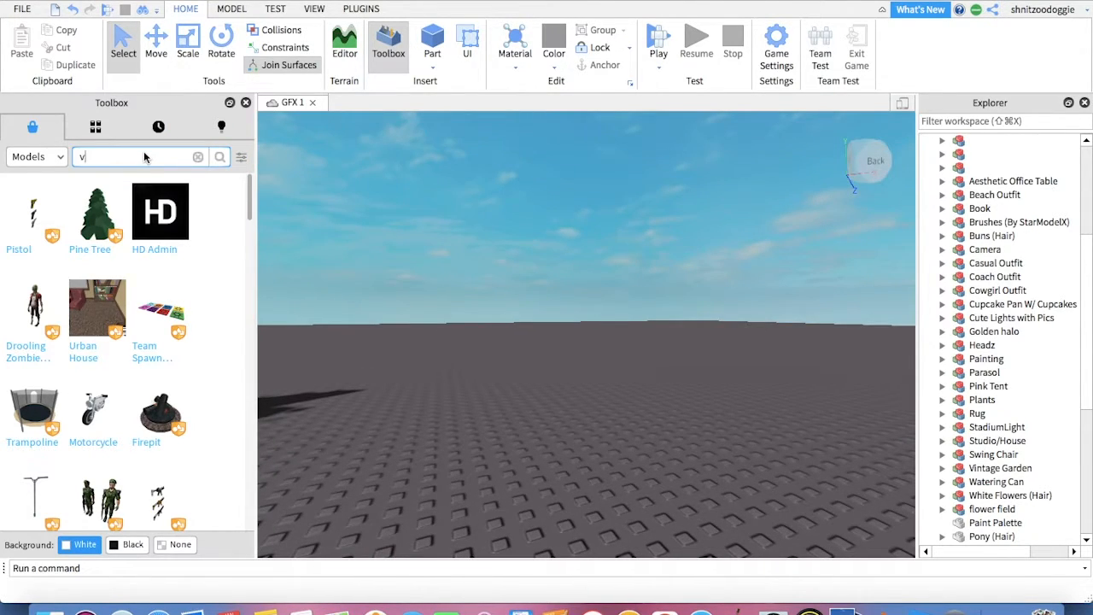
pyautogui.write('intage garden')
pyautogui.press('Return')
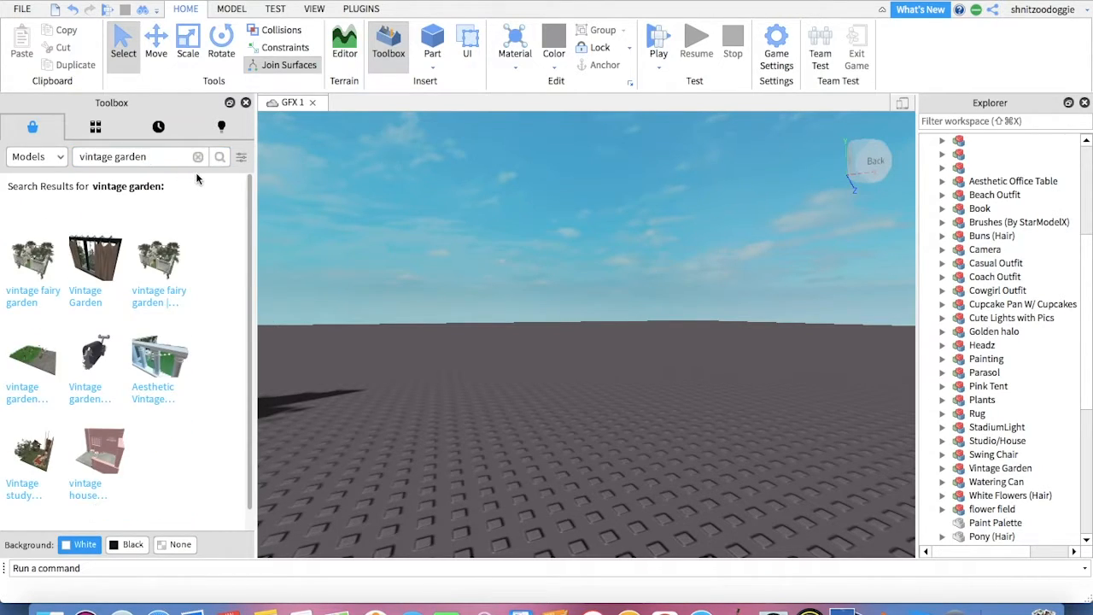
# Step: Filter the vintage garden search results by the creator JumperDrumper
pyautogui.click(241, 159)
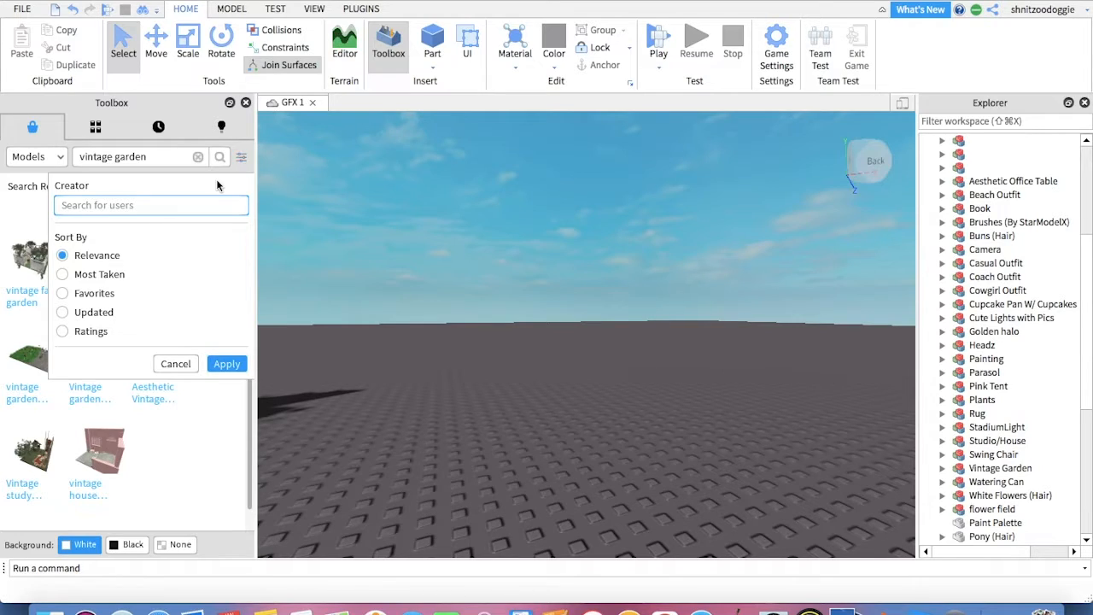
pyautogui.write('JumperDrumper')
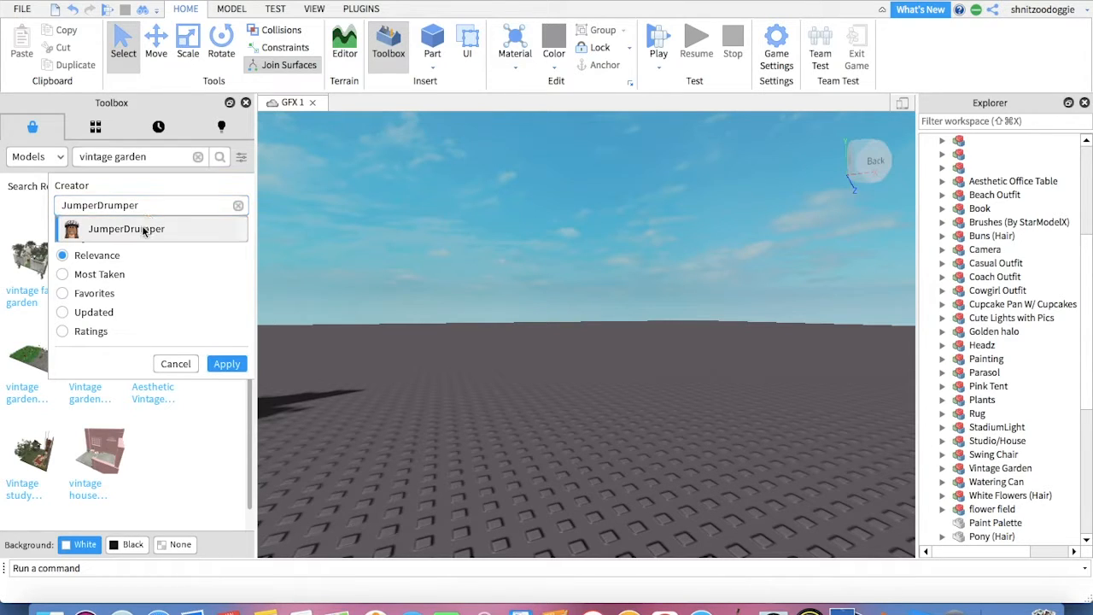
pyautogui.click(150, 230)
pyautogui.click(226, 363)
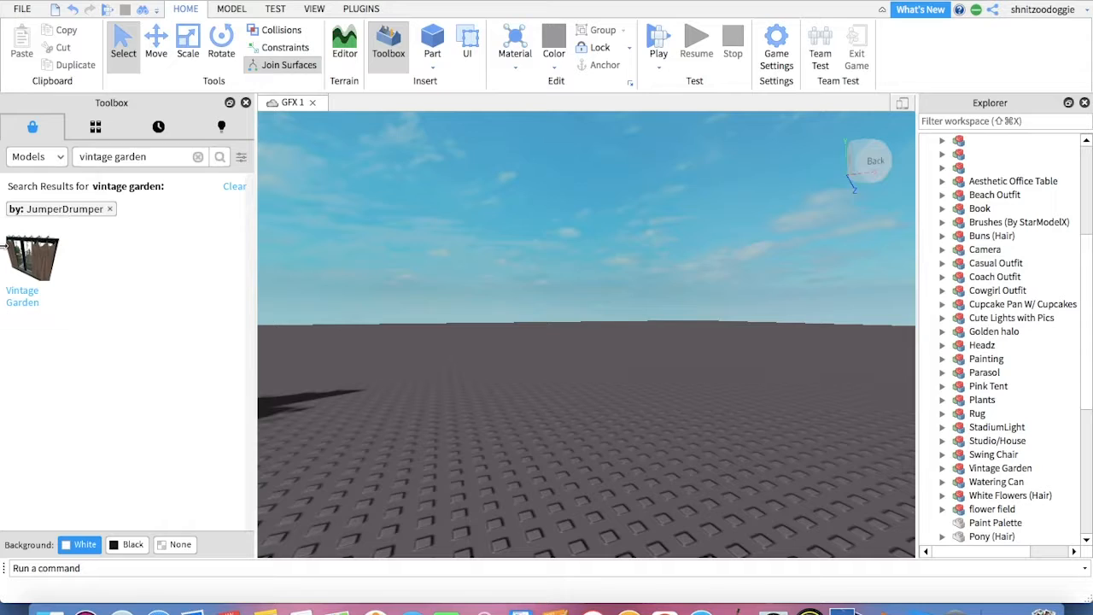
# Step: Clear the search term and browse all models by the filtered creator
pyautogui.click(197, 157)
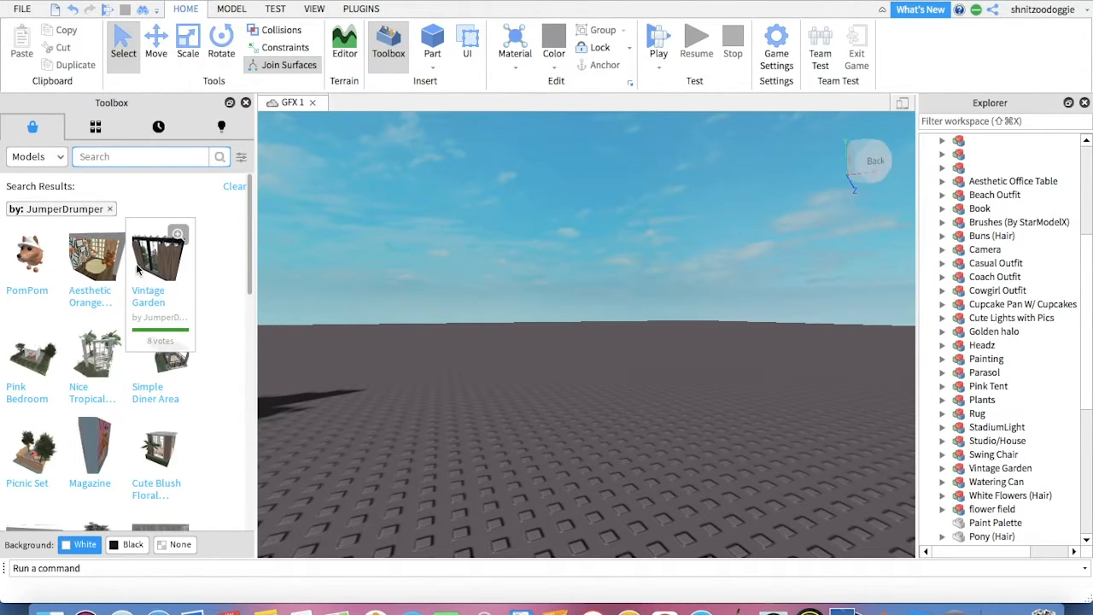
pyautogui.scroll(-10, 217, 336)
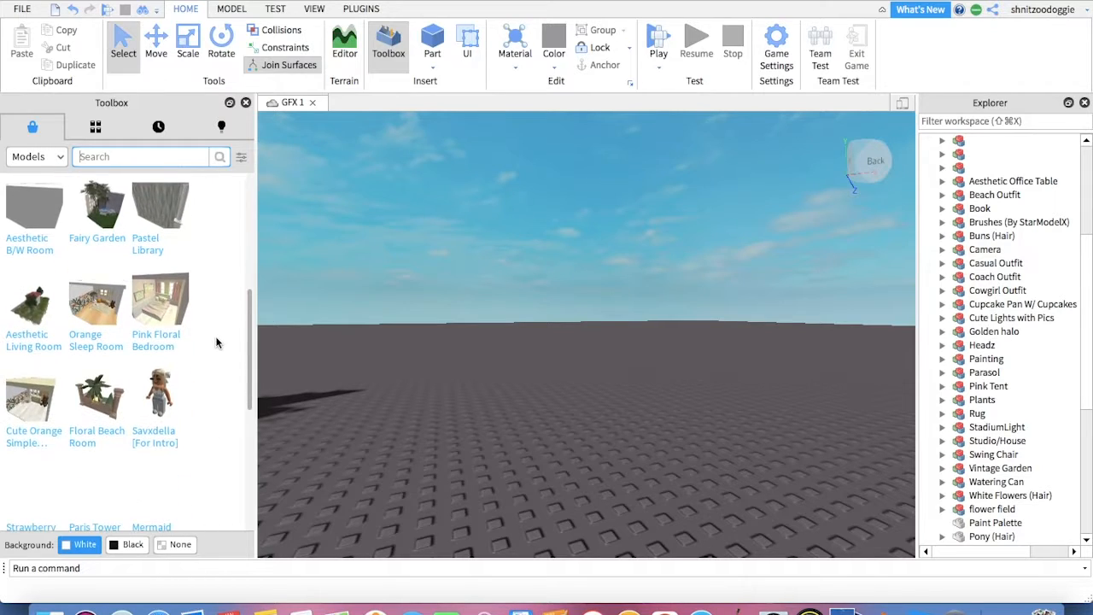
pyautogui.scroll(-10, 209, 342)
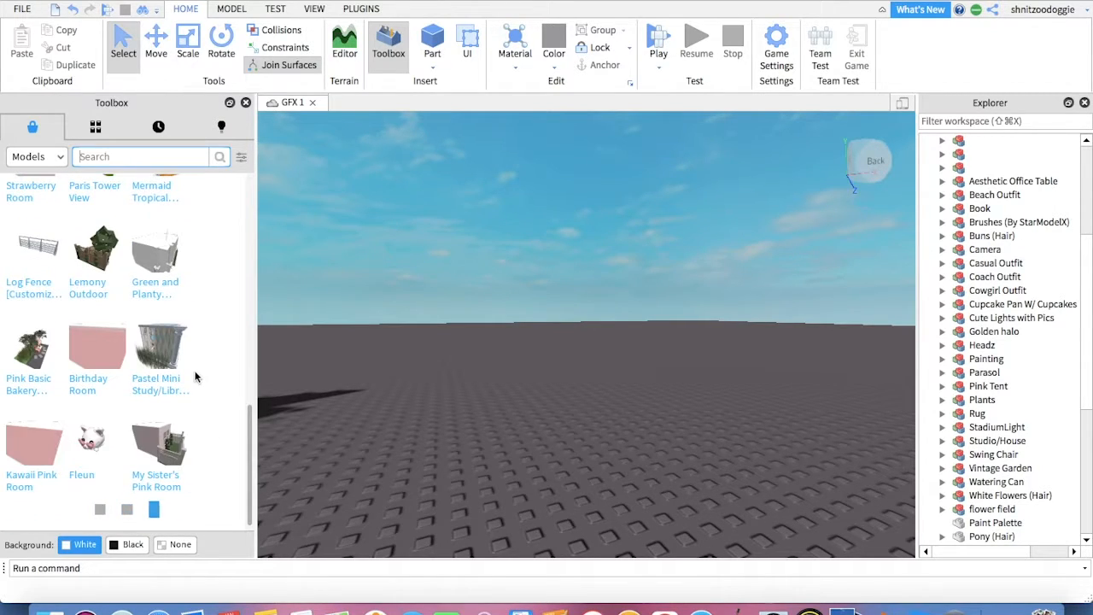
pyautogui.scroll(-7, 214, 389)
pyautogui.scroll(15, 200, 378)
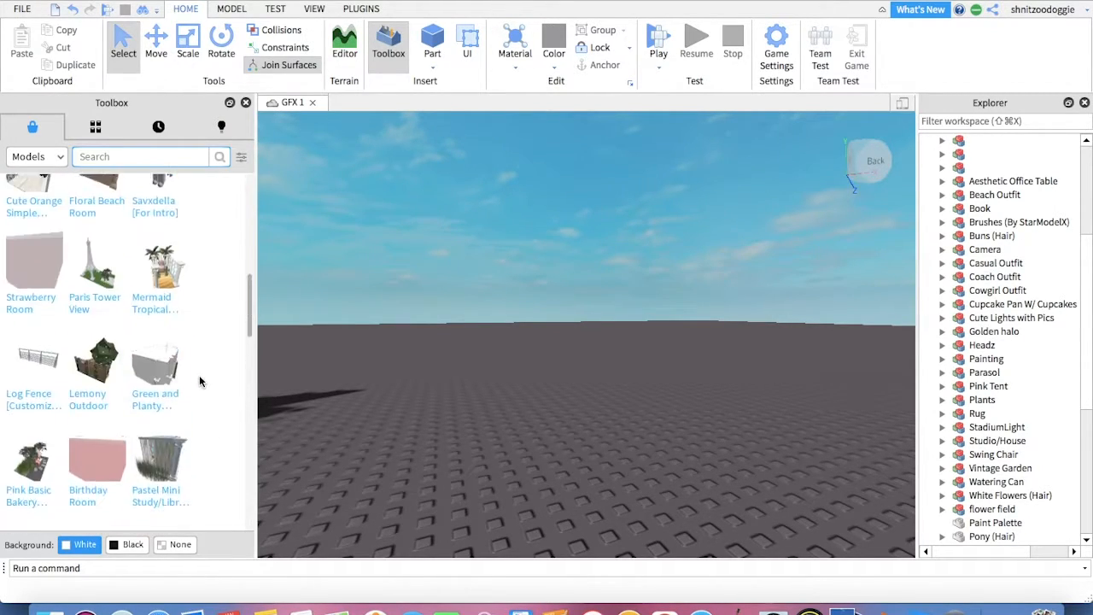
pyautogui.scroll(3, 197, 378)
# Step: Insert the Vintage Garden model into the empty area beside the existing garden and view it up close
pyautogui.moveTo(491, 349)
pyautogui.mouseDown(button='right')
pyautogui.moveTo(453, 347)
pyautogui.moveTo(490, 348)
pyautogui.mouseUp(button='right')
pyautogui.click(158, 256)
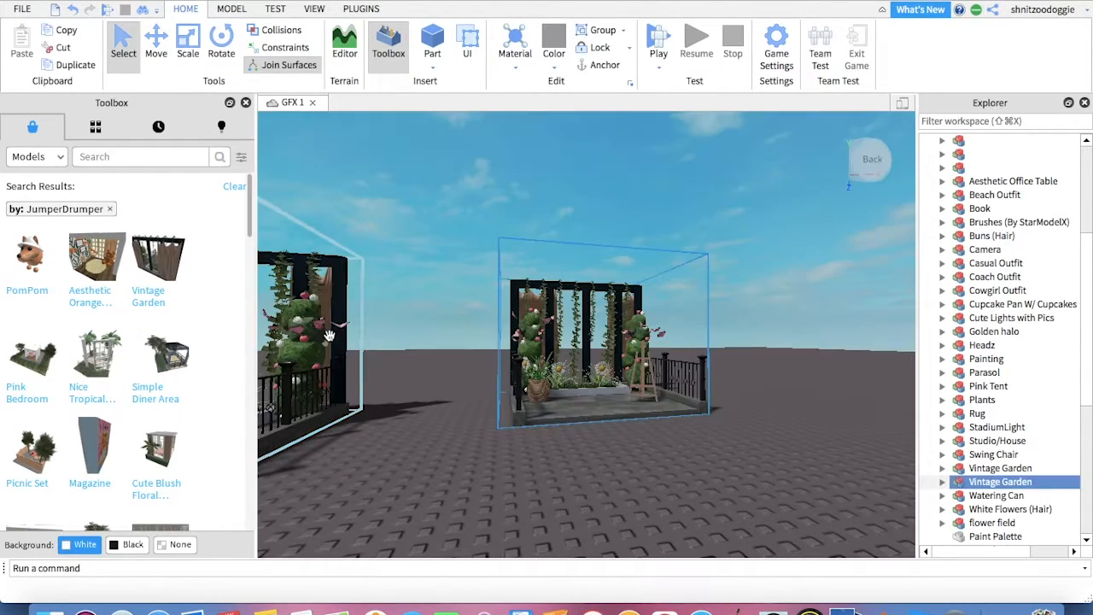
pyautogui.moveTo(665, 461); pyautogui.dragTo(682, 469, button='right')
pyautogui.scroll(3, 666, 463)
pyautogui.scroll(2, 681, 470)
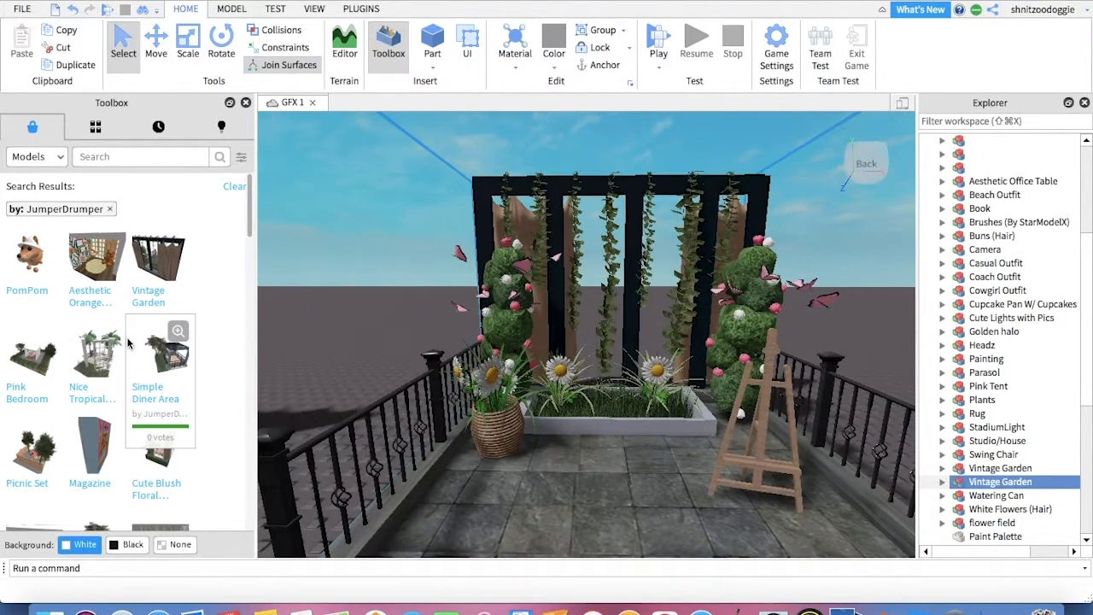
# Step: Search the Toolbox models for "girl" and remove the creator filter
pyautogui.scroll(-3, 127, 340)
pyautogui.scroll(-5, 126, 339)
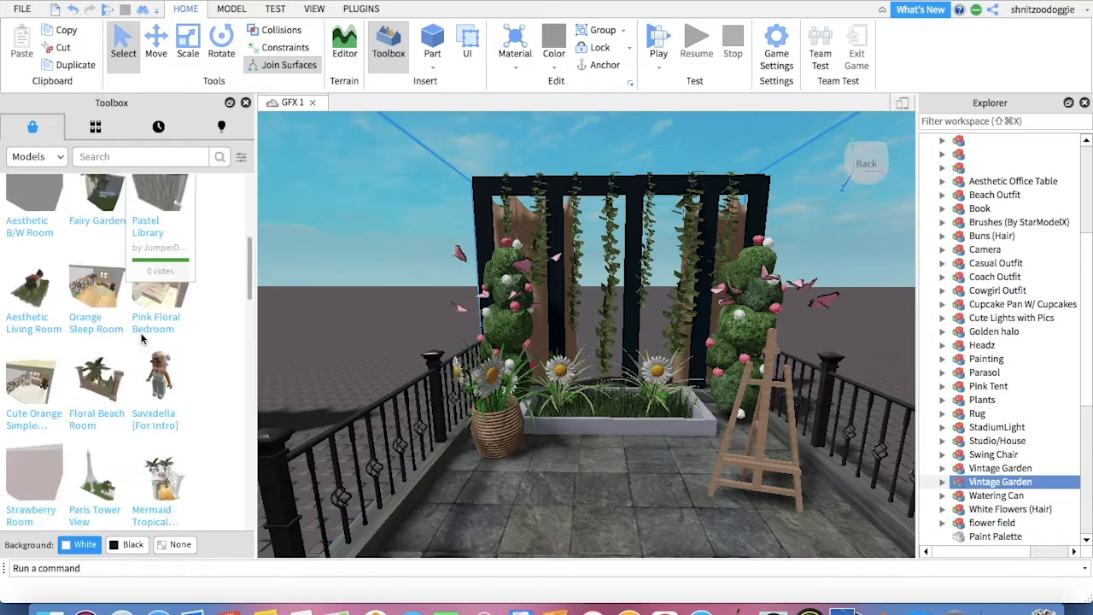
pyautogui.click(139, 157)
pyautogui.write('girl')
pyautogui.press('Return')
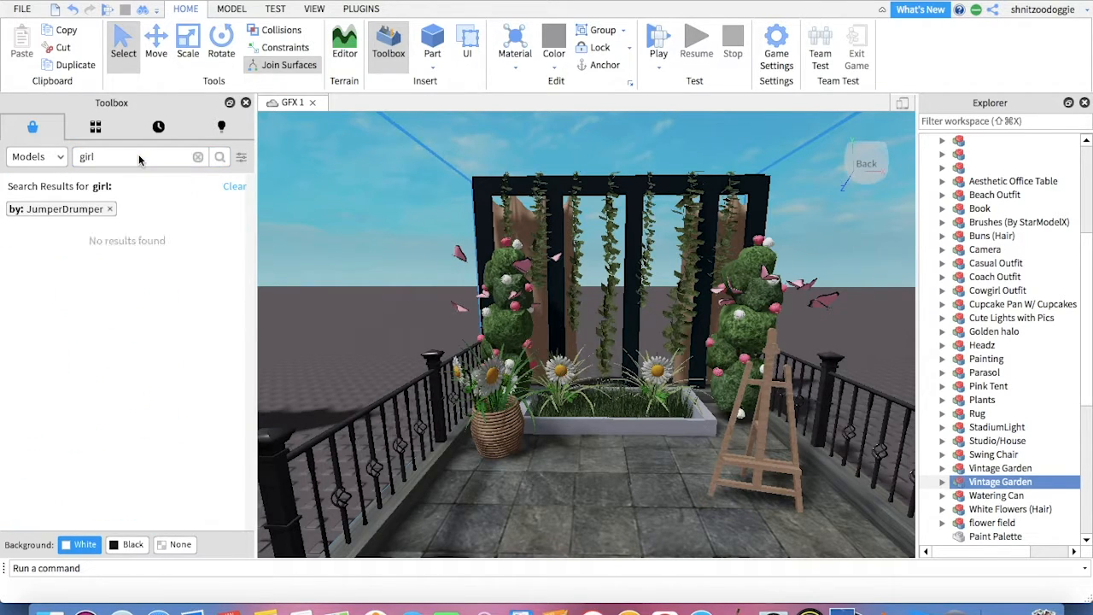
pyautogui.click(110, 210)
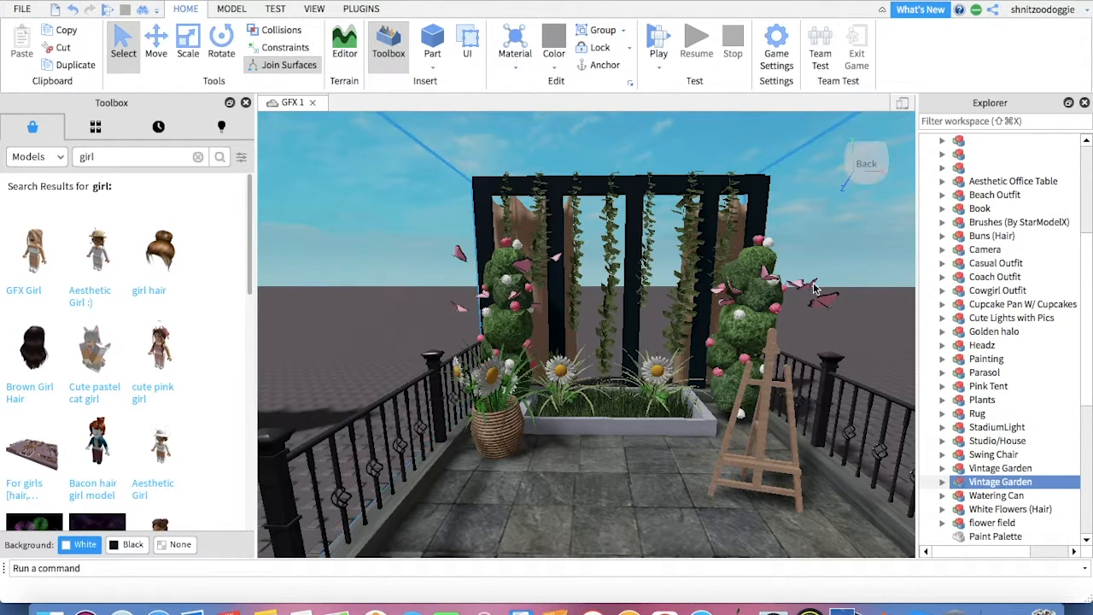
# Step: Try out the Aesthetic Girl model on the open baseplate, view it from the front and delete it
pyautogui.moveTo(351, 284); pyautogui.dragTo(691, 327, button='right')
pyautogui.click(691, 327)
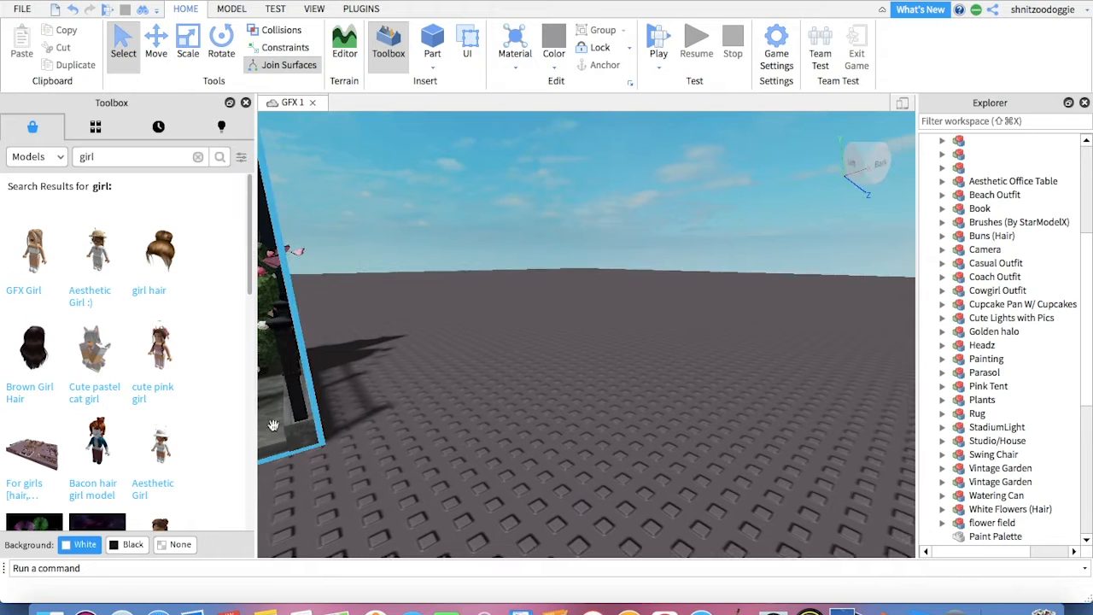
pyautogui.click(167, 454)
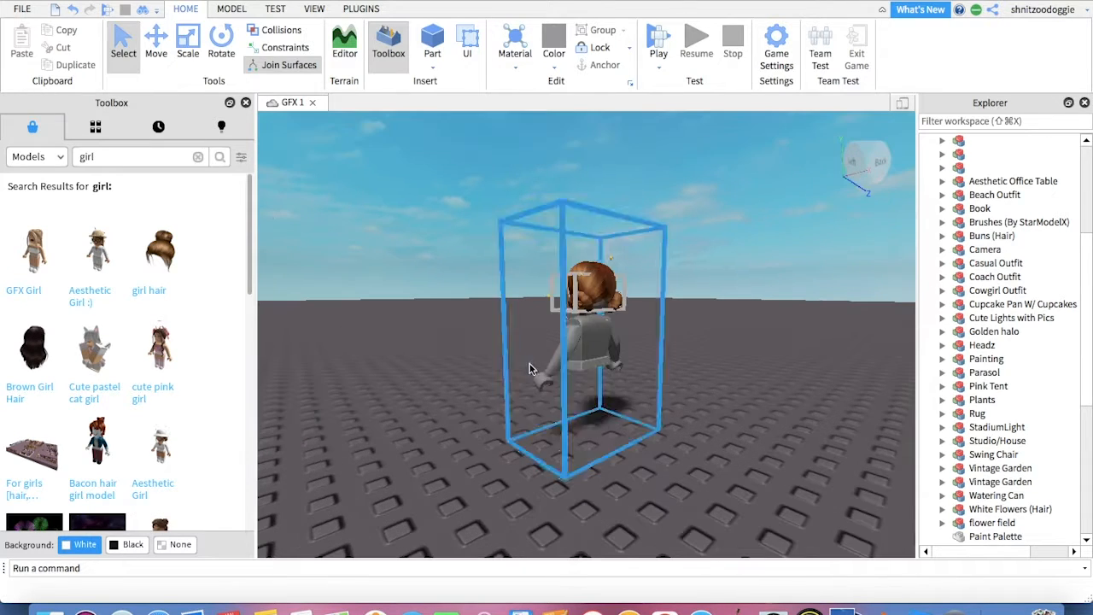
pyautogui.moveTo(530, 369); pyautogui.dragTo(654, 397, button='right')
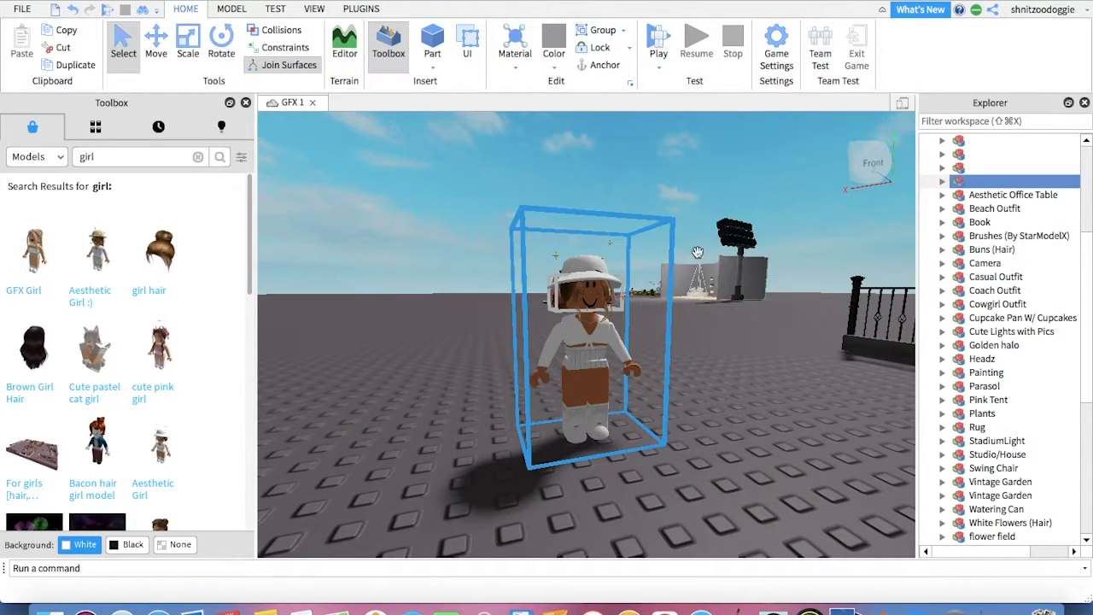
pyautogui.moveTo(723, 474)
pyautogui.mouseDown(button='right')
pyautogui.moveTo(749, 473)
pyautogui.moveTo(700, 470)
pyautogui.moveTo(738, 472)
pyautogui.moveTo(723, 475)
pyautogui.mouseUp(button='right')
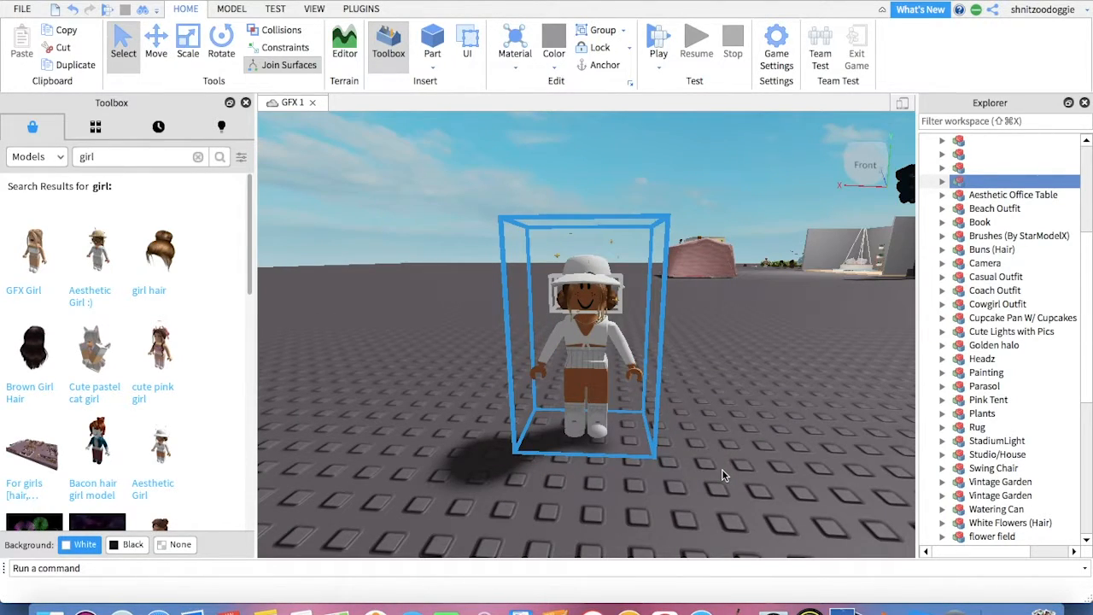
pyautogui.press('Delete')
pyautogui.moveTo(721, 475); pyautogui.dragTo(723, 478, button='right')
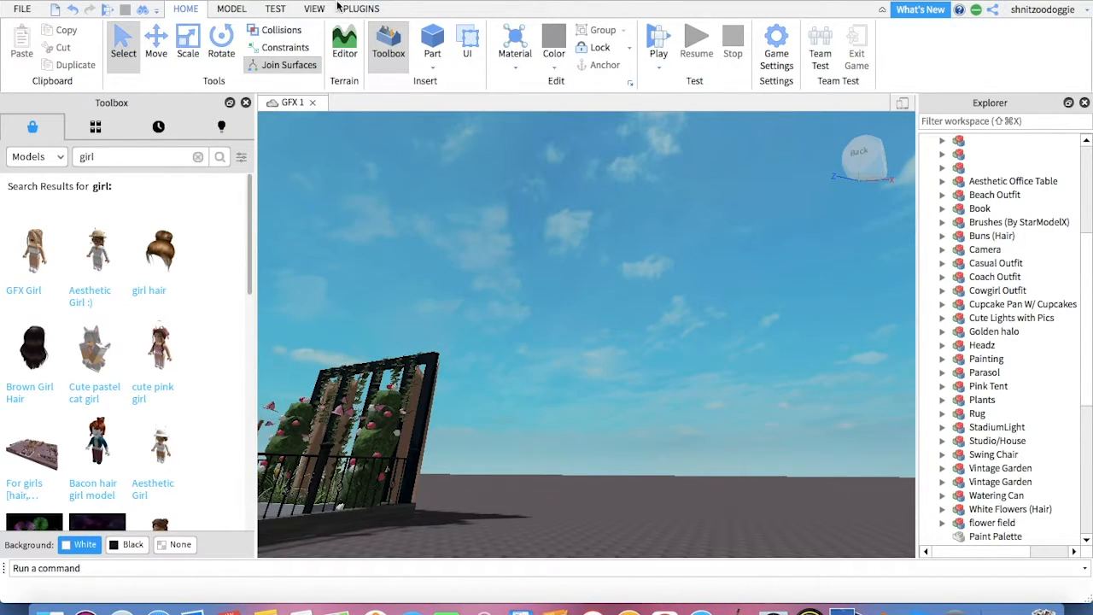
# Step: Switch the Toolbox category to Plugins, search for "load character" and check the Load Character Lite plugin
pyautogui.click(362, 9)
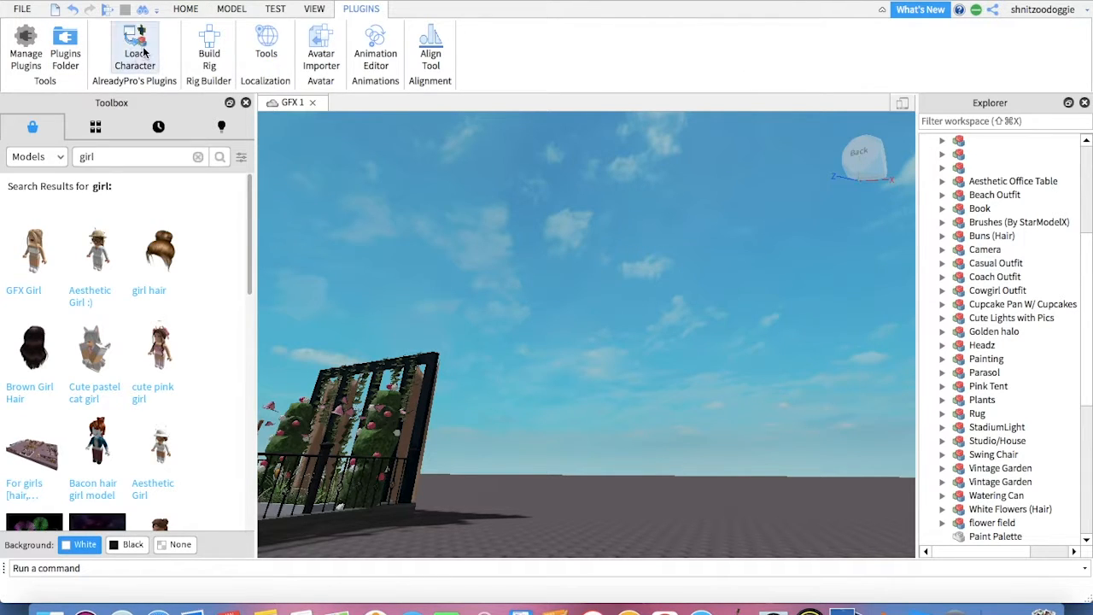
pyautogui.click(198, 156)
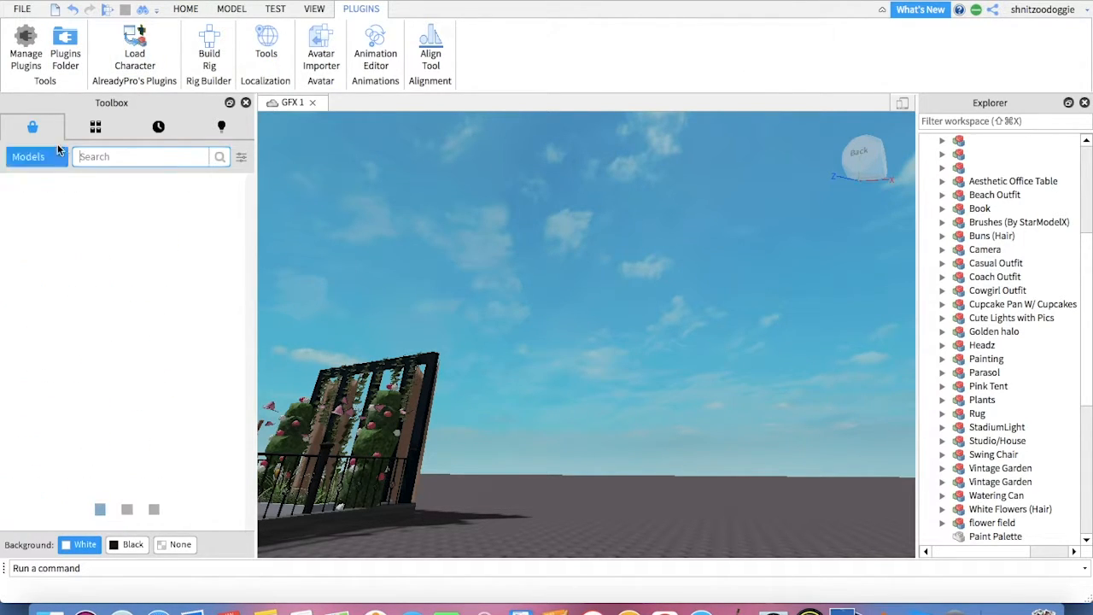
pyautogui.click(58, 157)
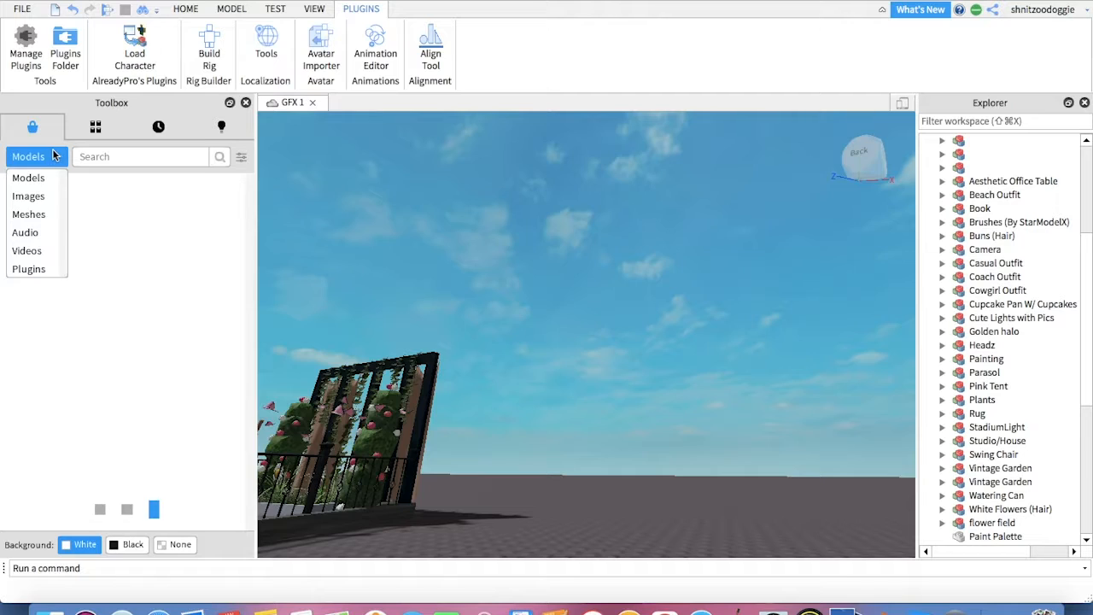
pyautogui.click(49, 266)
pyautogui.click(110, 157)
pyautogui.write('loa')
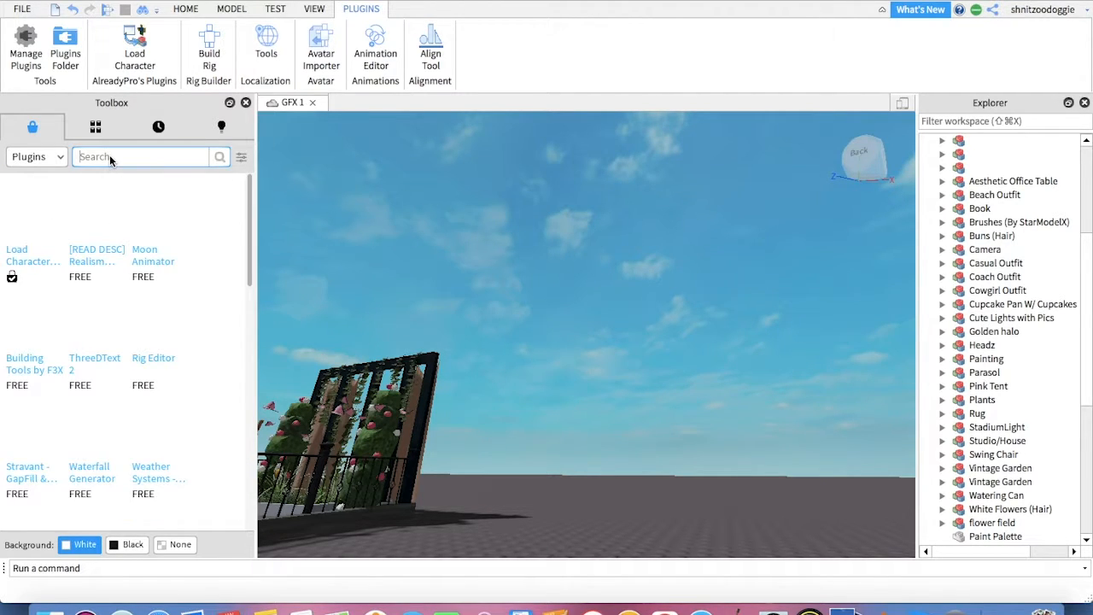
pyautogui.write('d character')
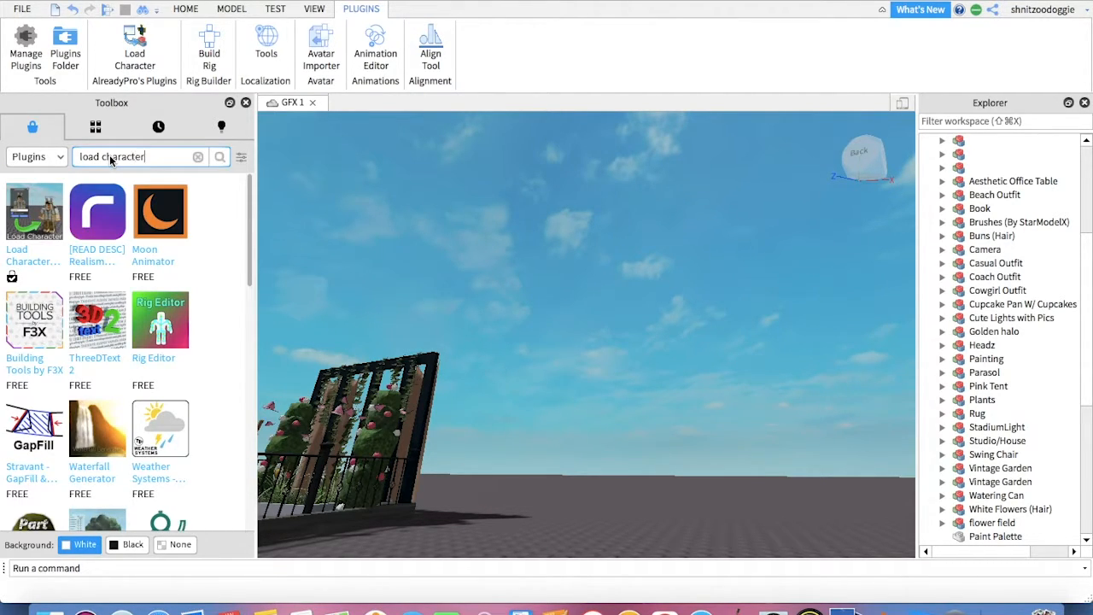
pyautogui.press('Return')
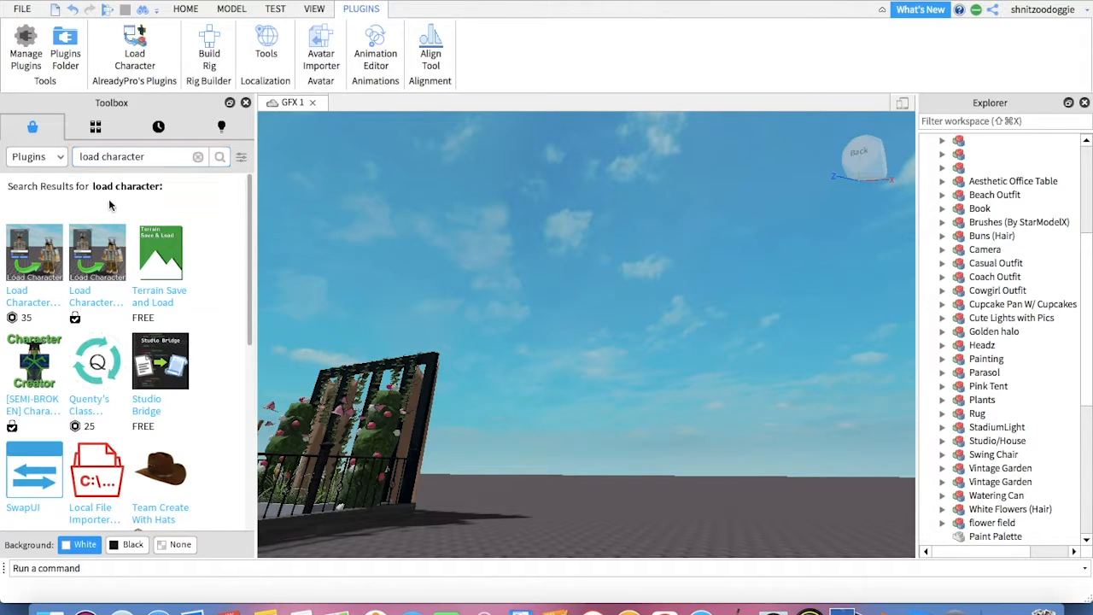
pyautogui.moveTo(50, 283)
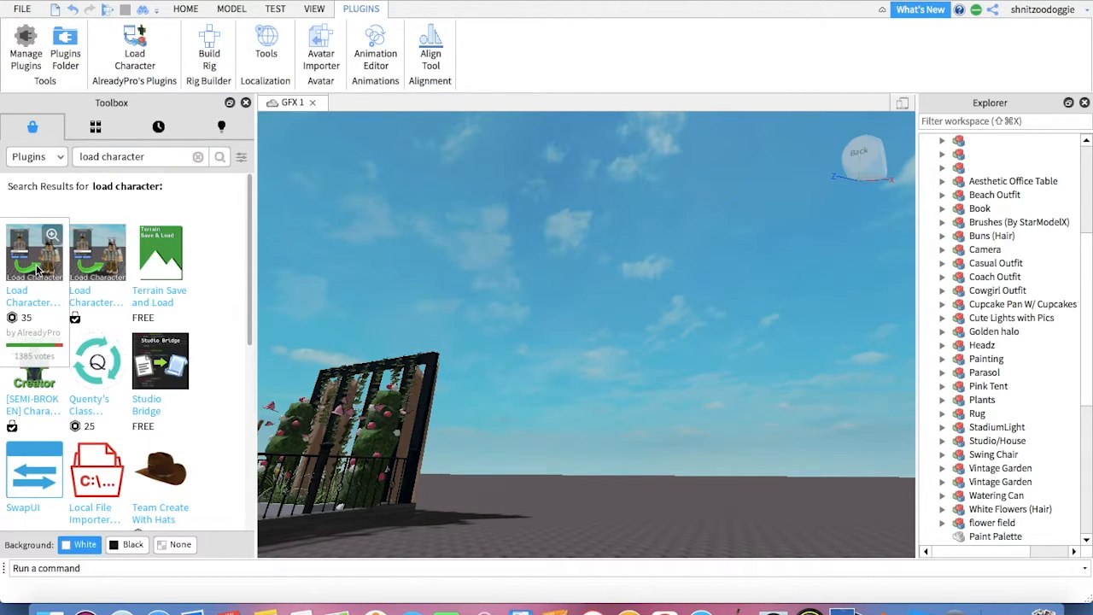
pyautogui.moveTo(86, 270)
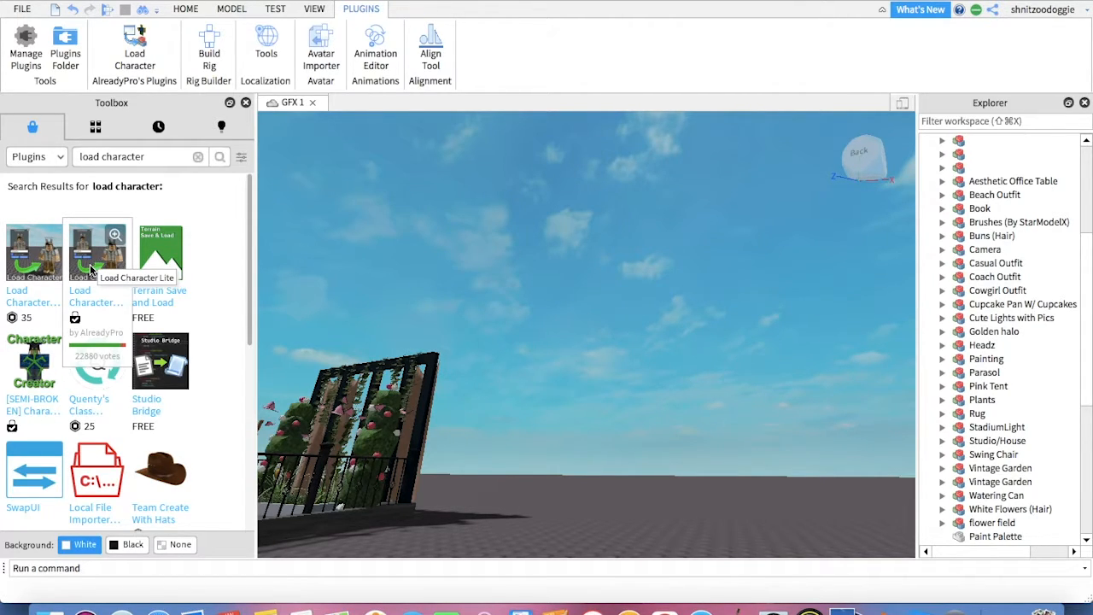
# Step: Clear the plugin search, return the Toolbox to the Models category and open the Load Character plugin
pyautogui.click(197, 157)
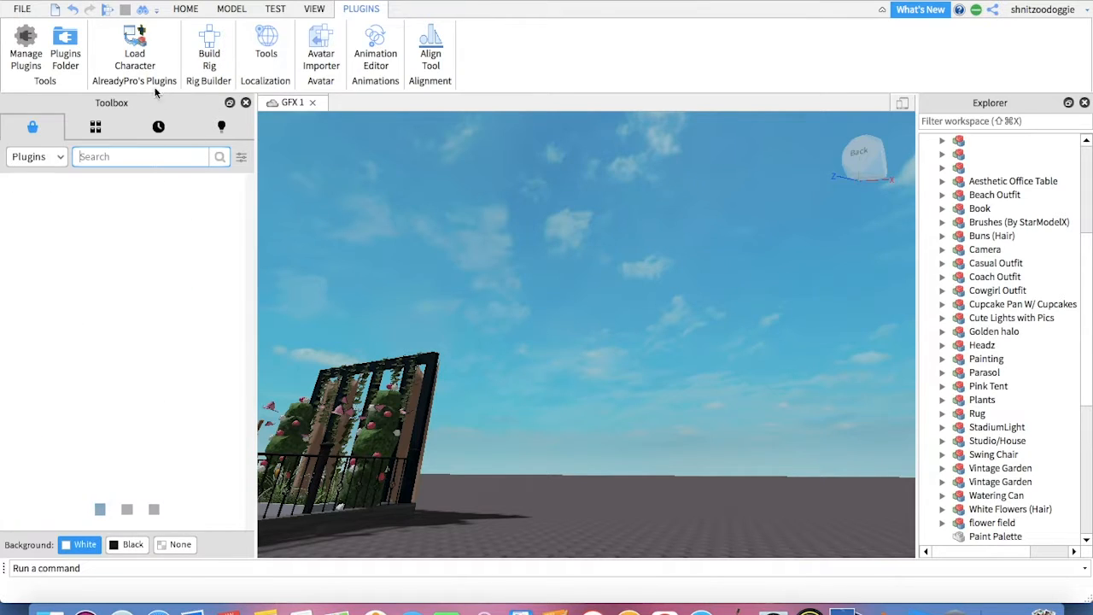
pyautogui.click(60, 159)
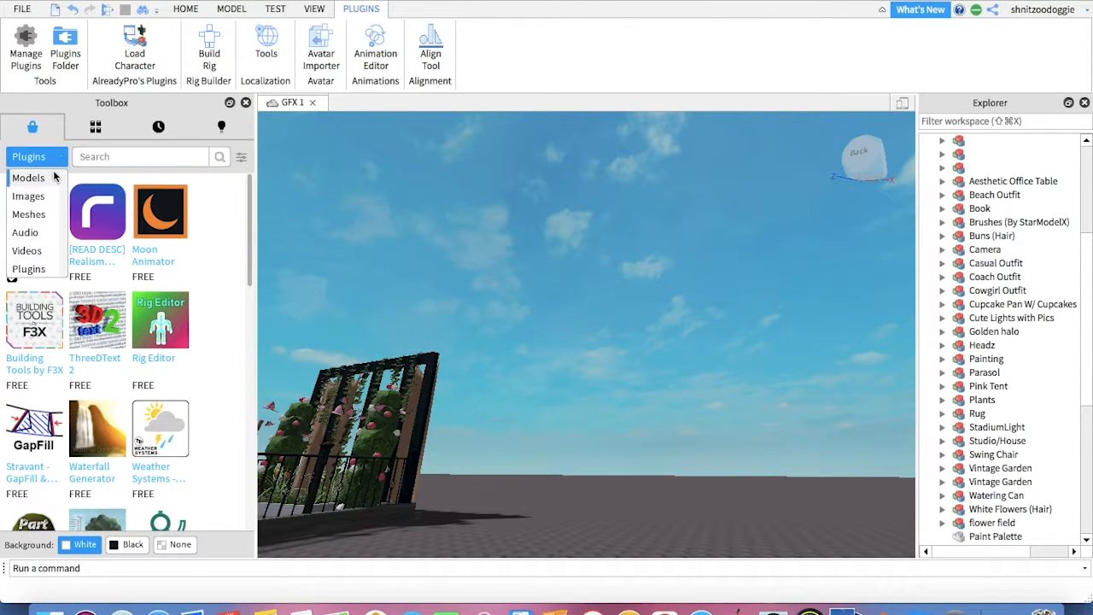
pyautogui.click(53, 176)
pyautogui.click(134, 52)
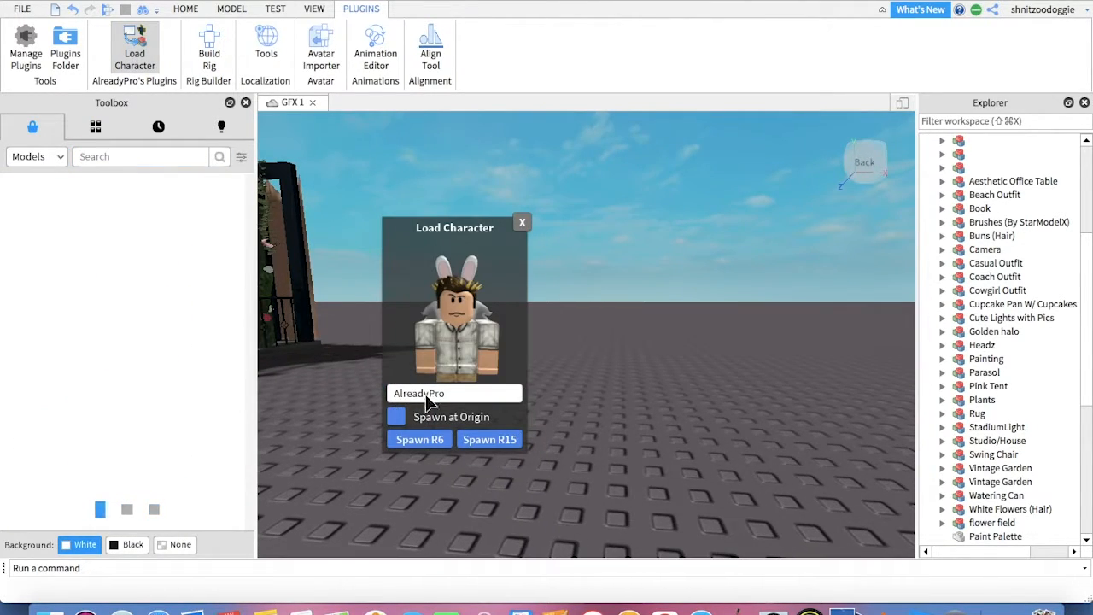
# Step: Load the avatar of the intended player's username as an R15 character and close the Load Character window
pyautogui.moveTo(446, 395); pyautogui.dragTo(371, 389)
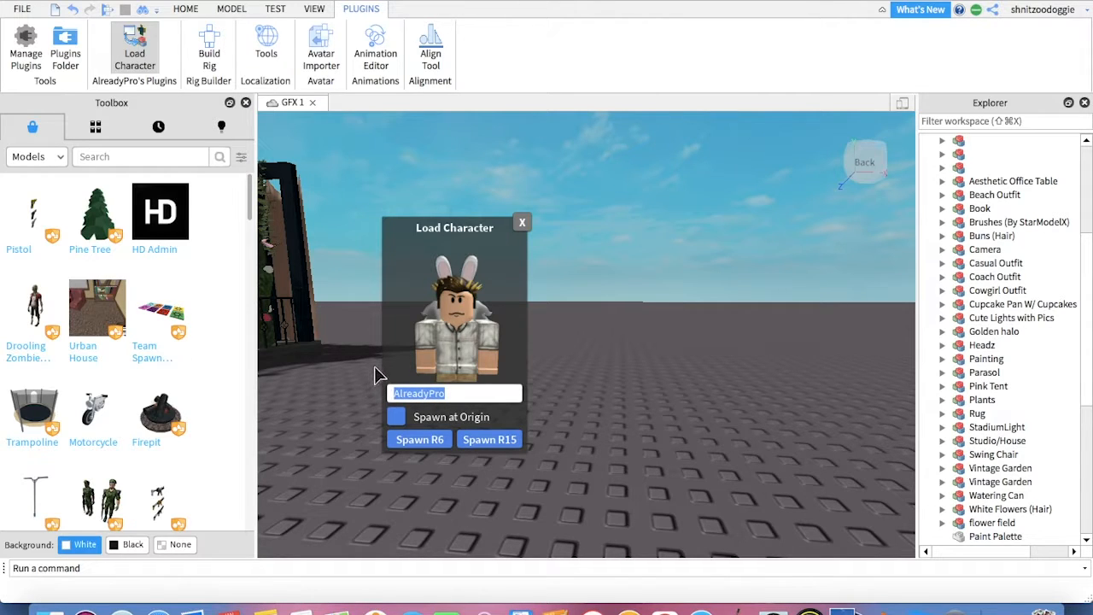
pyautogui.moveTo(668, 322); pyautogui.dragTo(670, 323, button='right')
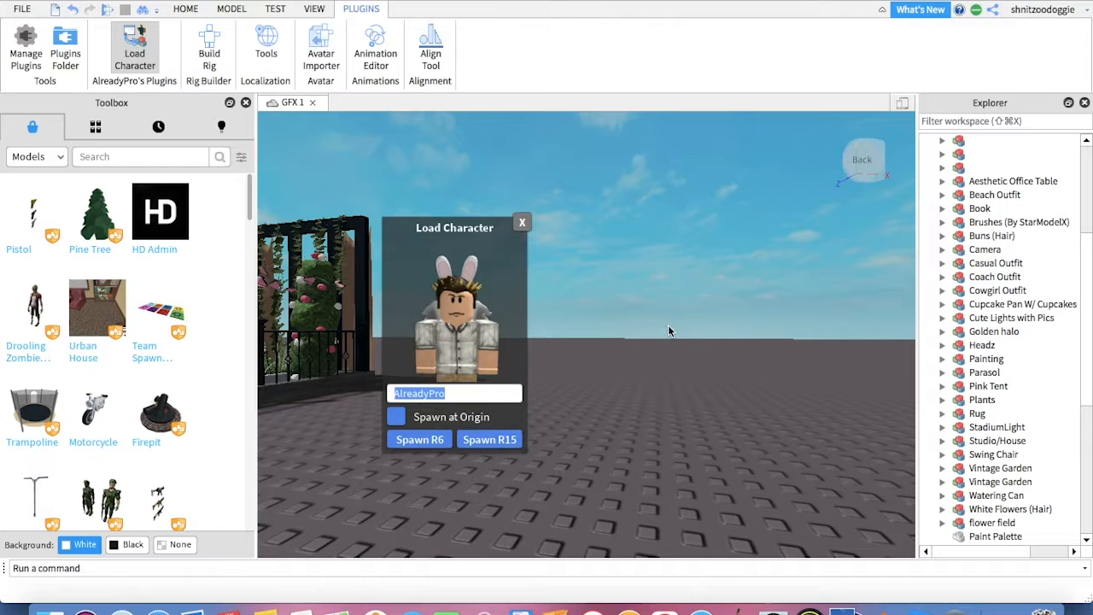
pyautogui.write('Mxddsie')
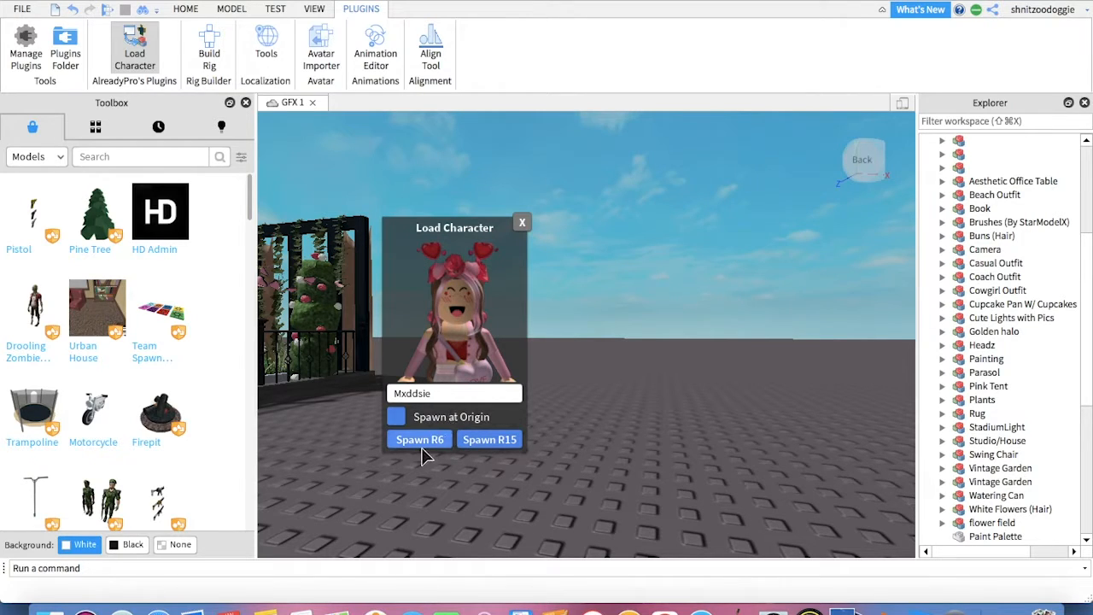
pyautogui.click(505, 440)
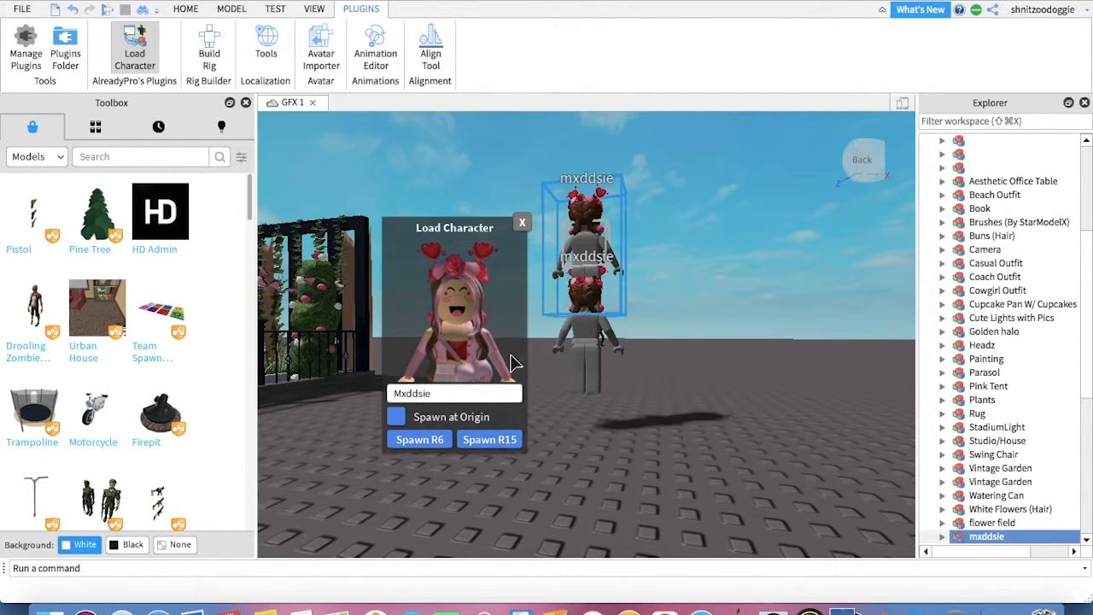
pyautogui.click(522, 223)
# Step: Delete the duplicate of the two stacked characters, leaving a single one
pyautogui.click(604, 359)
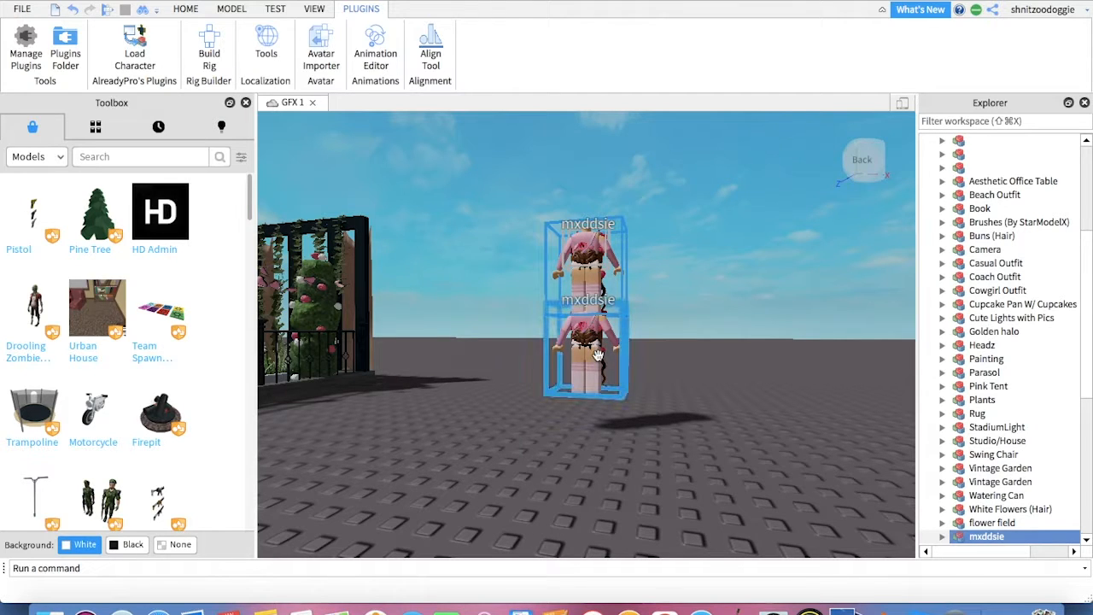
pyautogui.press('Delete')
pyautogui.moveTo(650, 246); pyautogui.dragTo(649, 246, button='right')
pyautogui.scroll(-2, 525, 308)
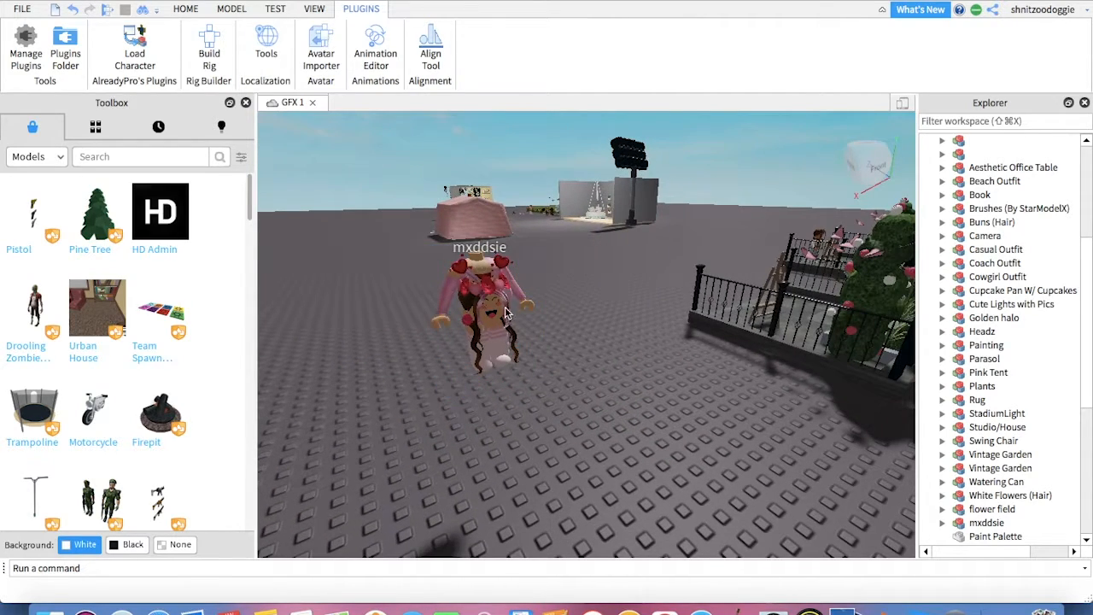
# Step: Set the floating character down on the baseplate beside the vintage garden and view it from the front
pyautogui.moveTo(493, 301); pyautogui.dragTo(524, 306, button='right')
pyautogui.scroll(-3, 524, 306)
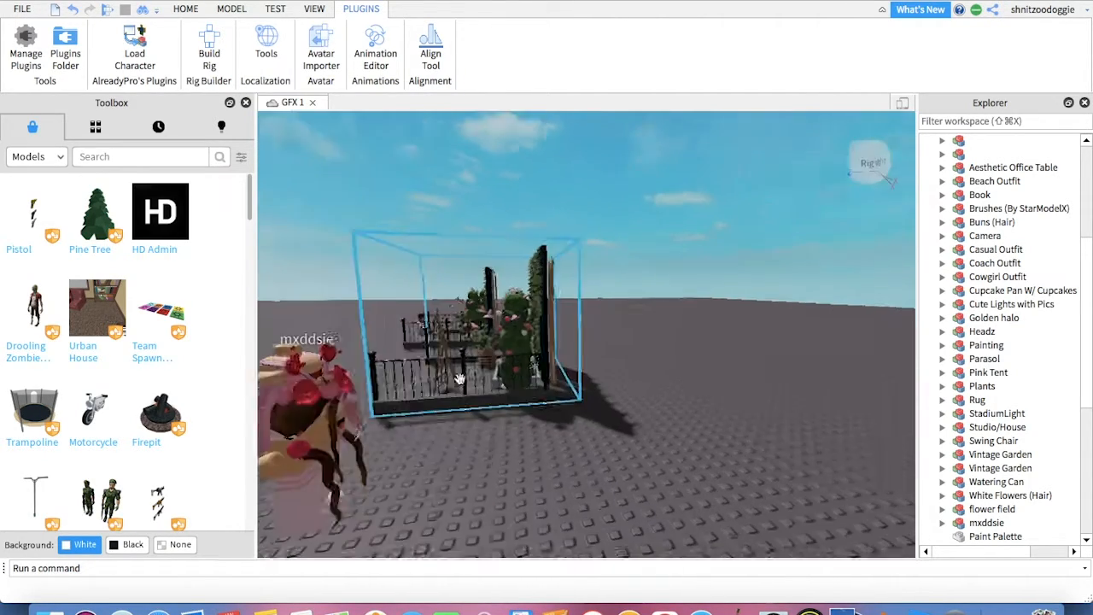
pyautogui.moveTo(459, 378); pyautogui.dragTo(468, 382, button='right')
pyautogui.moveTo(467, 382); pyautogui.dragTo(491, 397)
pyautogui.click(546, 416)
pyautogui.moveTo(545, 417); pyautogui.dragTo(548, 417, button='right')
pyautogui.scroll(3, 548, 417)
pyautogui.scroll(-2, 549, 424)
pyautogui.scroll(1, 549, 417)
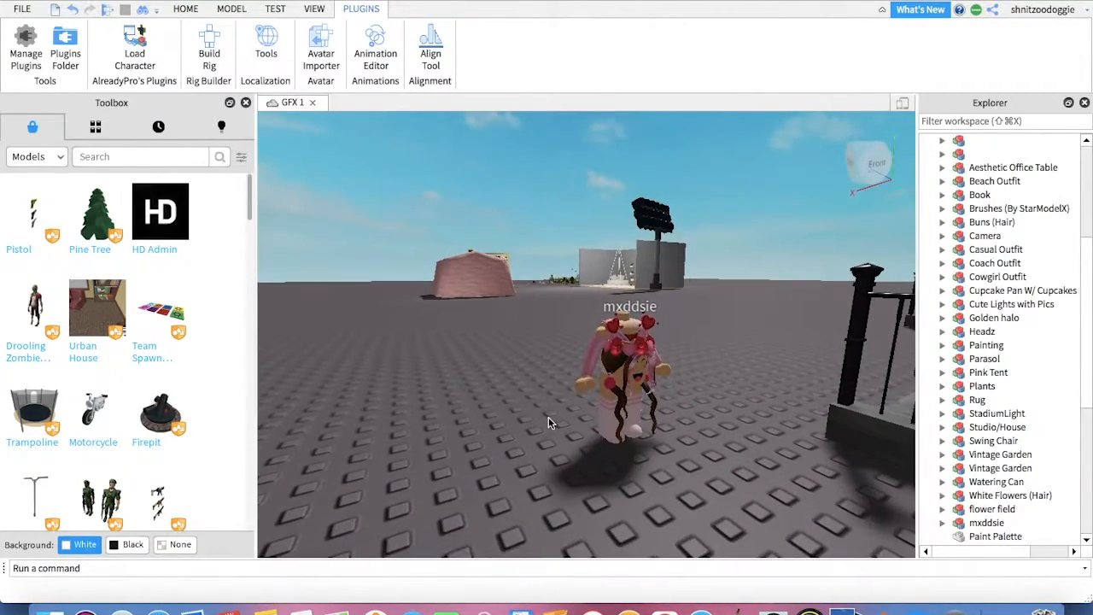
pyautogui.press('d')
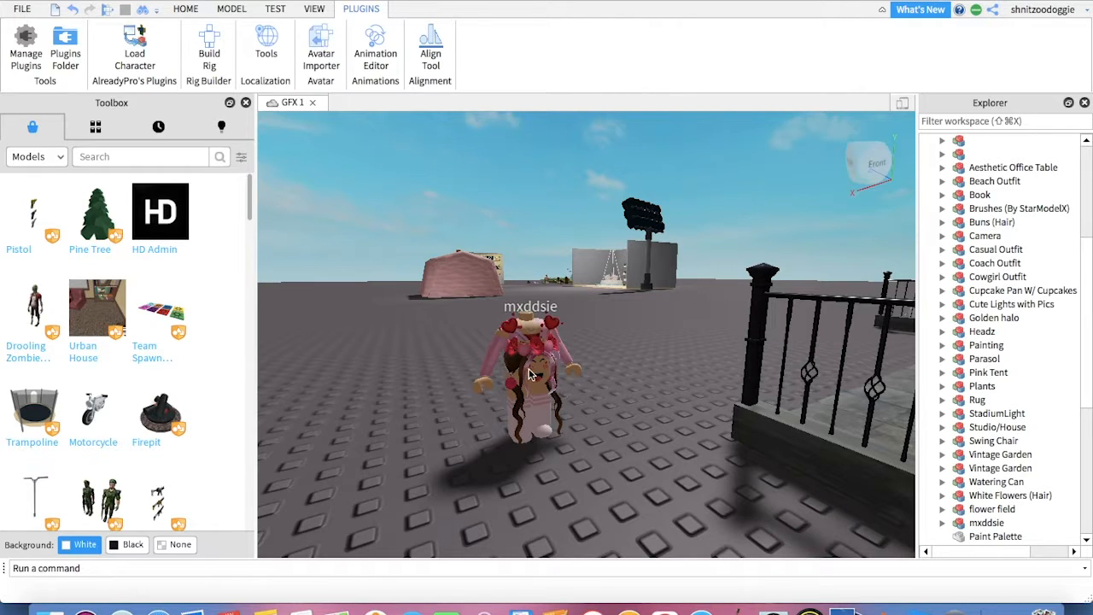
pyautogui.moveTo(615, 372); pyautogui.dragTo(615, 372, button='right')
# Step: Select the character and expand its model in the Explorer to reach its accessories and body parts
pyautogui.moveTo(599, 358); pyautogui.dragTo(556, 372)
pyautogui.scroll(-5, 937, 495)
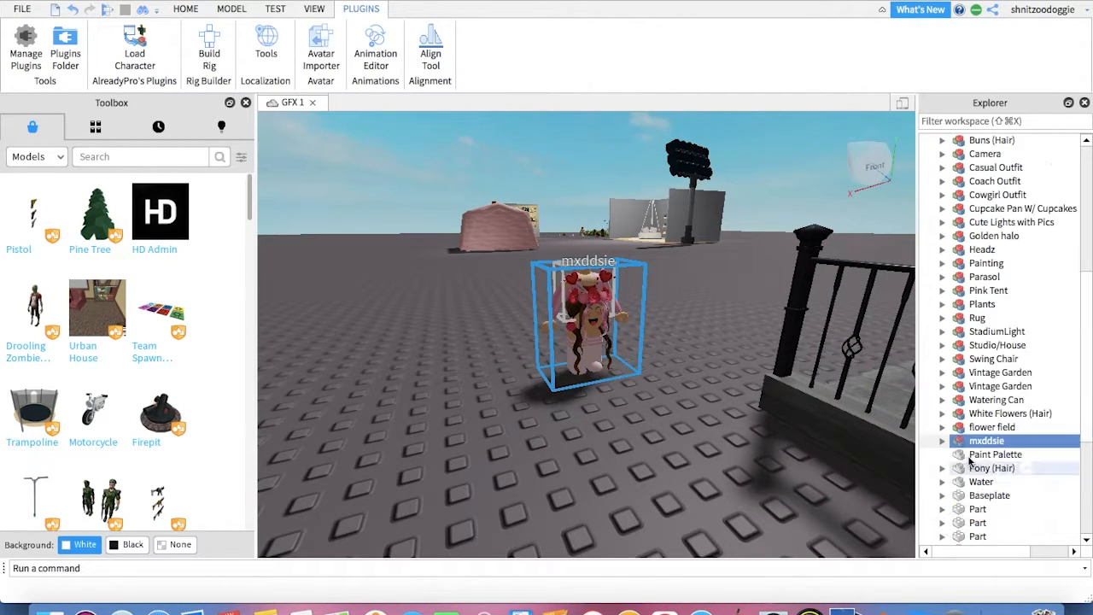
pyautogui.click(942, 359)
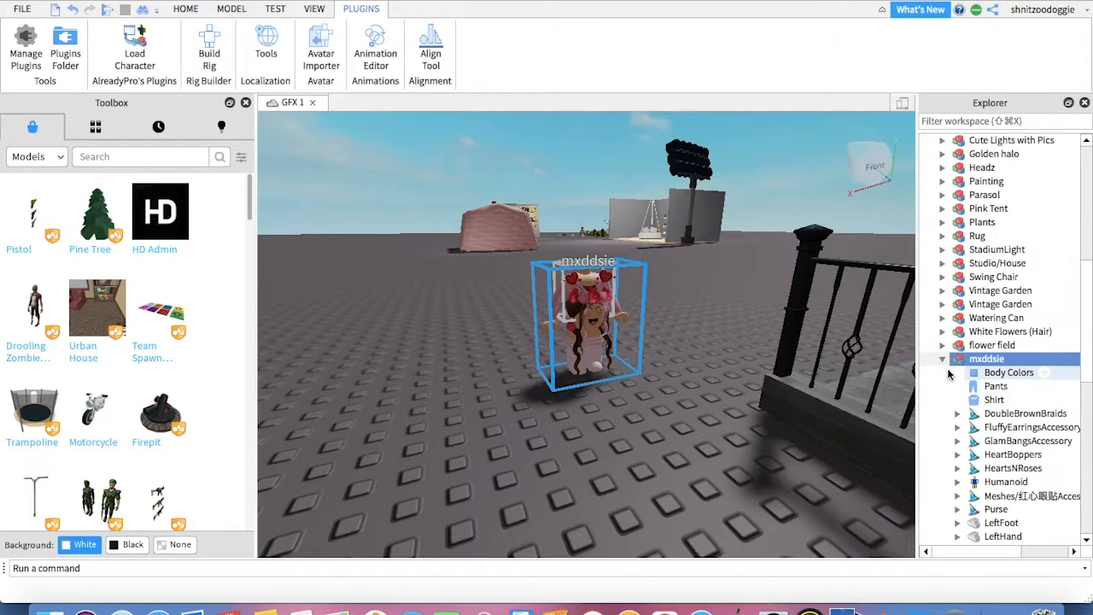
pyautogui.scroll(-3, 993, 454)
pyautogui.scroll(-2, 993, 455)
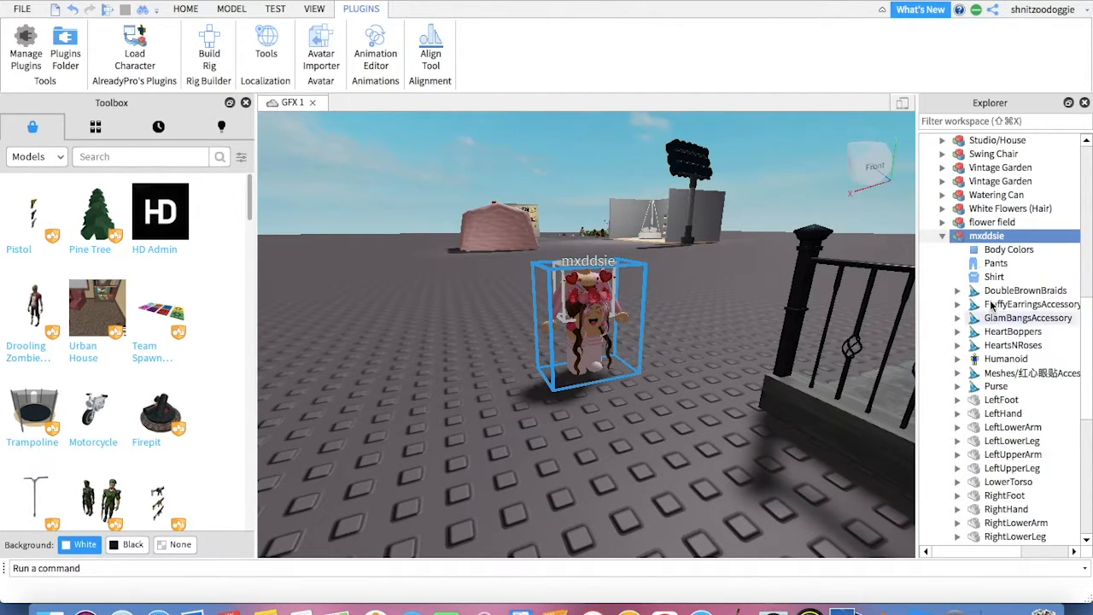
# Step: Try to raise everything from DoubleBrownBraids to Purse, including Humanoid, to head height with the Move tool, and undo it
pyautogui.click(994, 292)
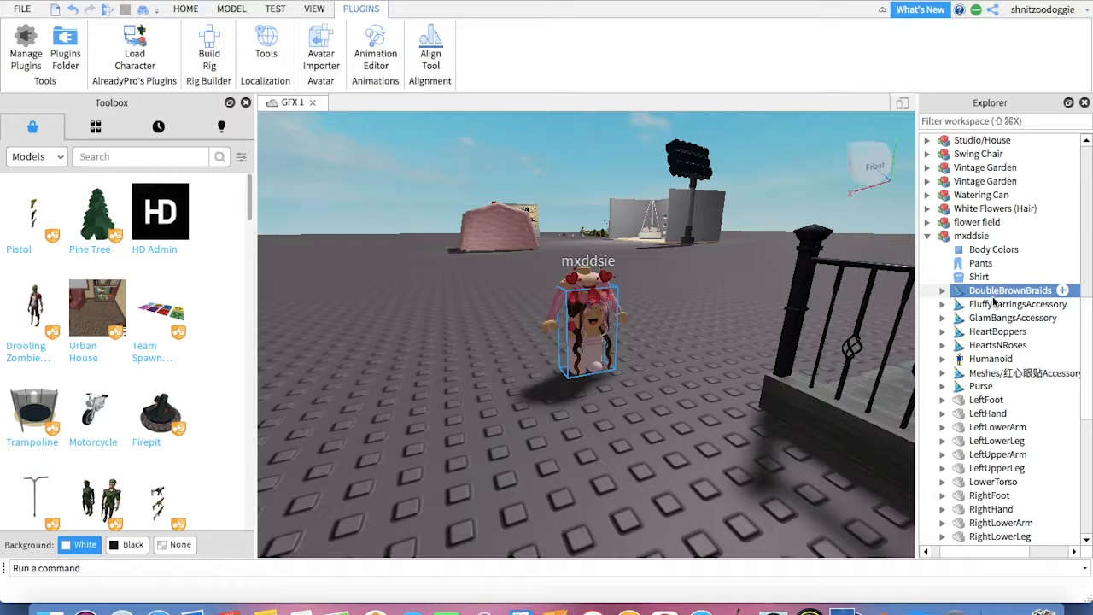
pyautogui.keyDown('shift'); pyautogui.click(991, 345); pyautogui.keyUp('shift')
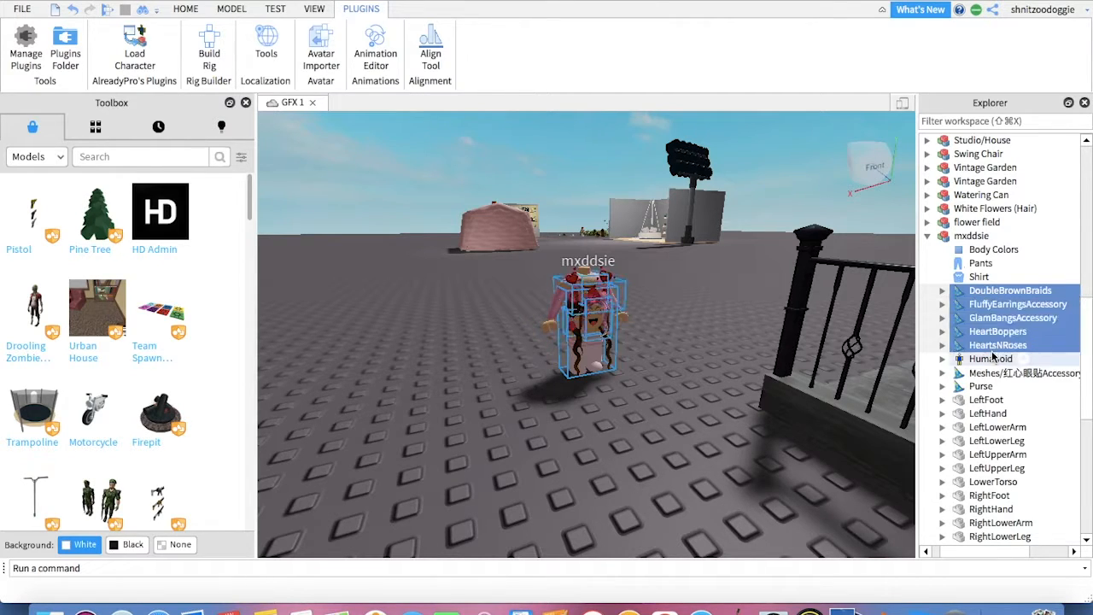
pyautogui.keyDown('shift'); pyautogui.click(982, 387); pyautogui.keyUp('shift')
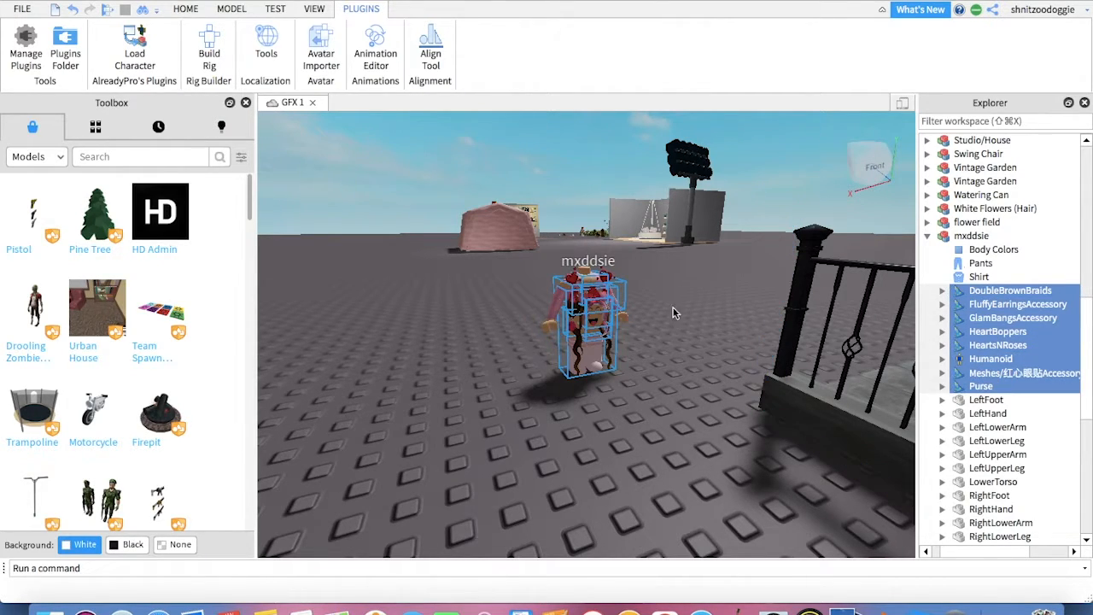
pyautogui.click(184, 9)
pyautogui.click(159, 53)
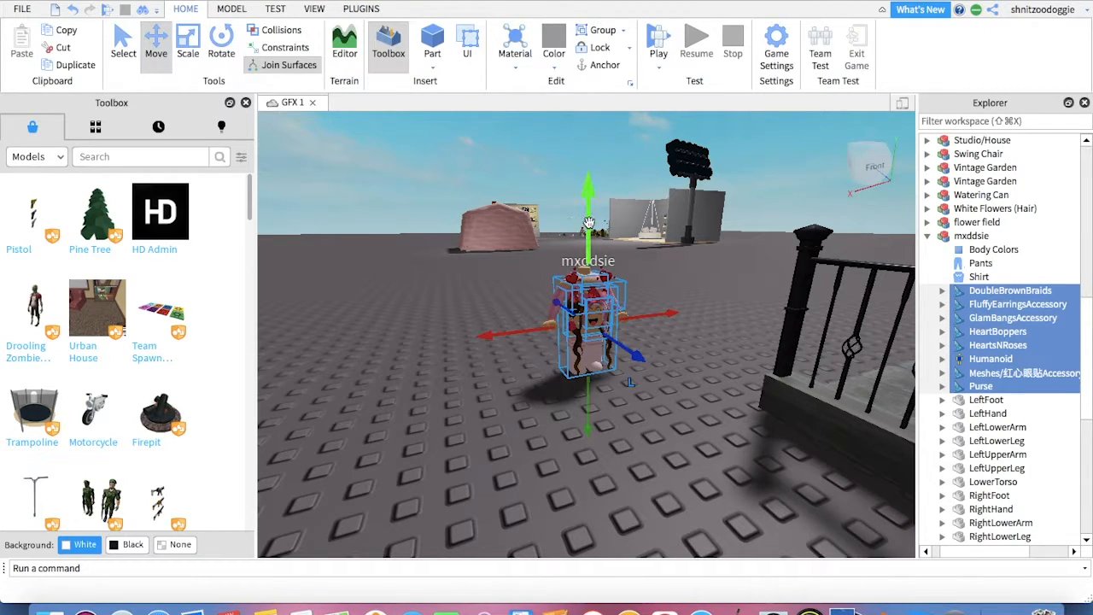
pyautogui.moveTo(589, 223); pyautogui.dragTo(616, 176)
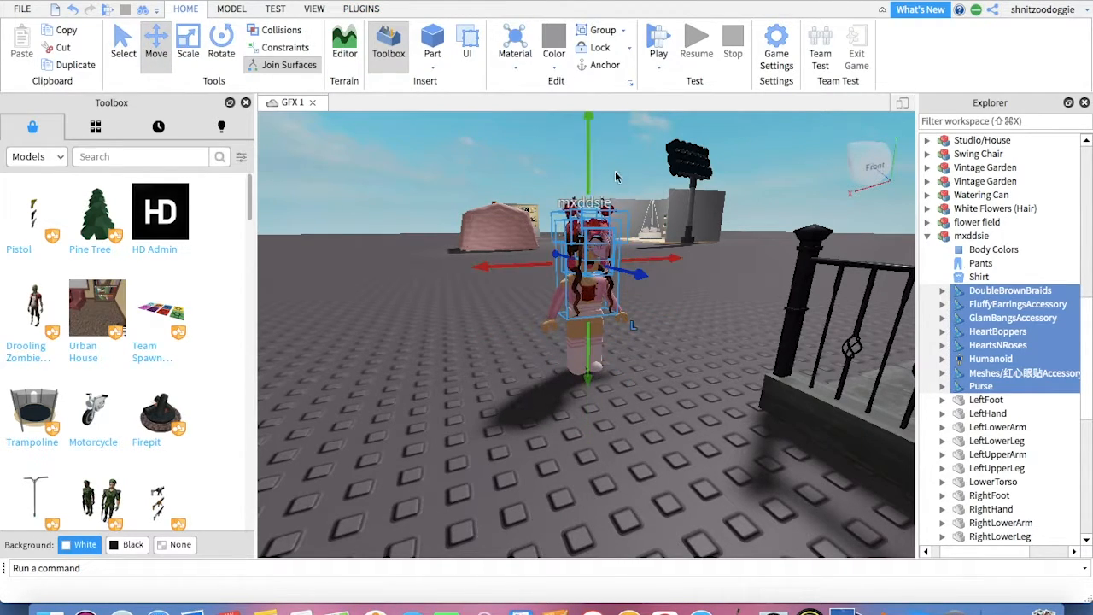
pyautogui.click(675, 290)
pyautogui.press('w')
pyautogui.moveTo(675, 291); pyautogui.dragTo(673, 290, button='right')
pyautogui.press('d')
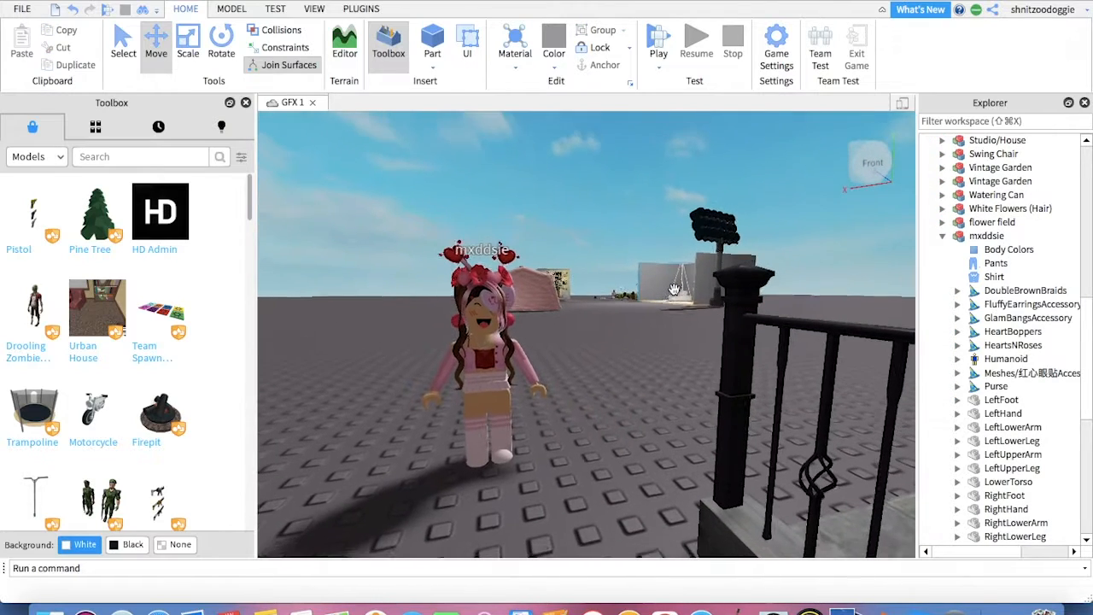
pyautogui.press('super+z')
pyautogui.press('a')
pyautogui.press('w')
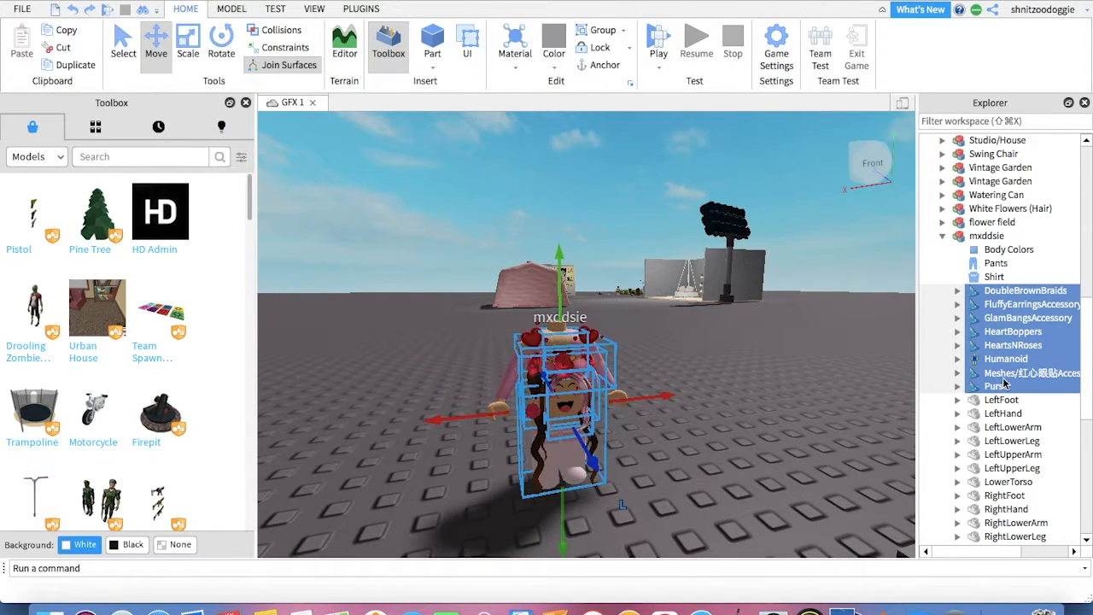
# Step: Raise the five accessories from DoubleBrownBraids to HeartsNRoses together to the height of the character's head
pyautogui.keyDown('shift'); pyautogui.click(1003, 377); pyautogui.keyUp('shift')
pyautogui.click(999, 294)
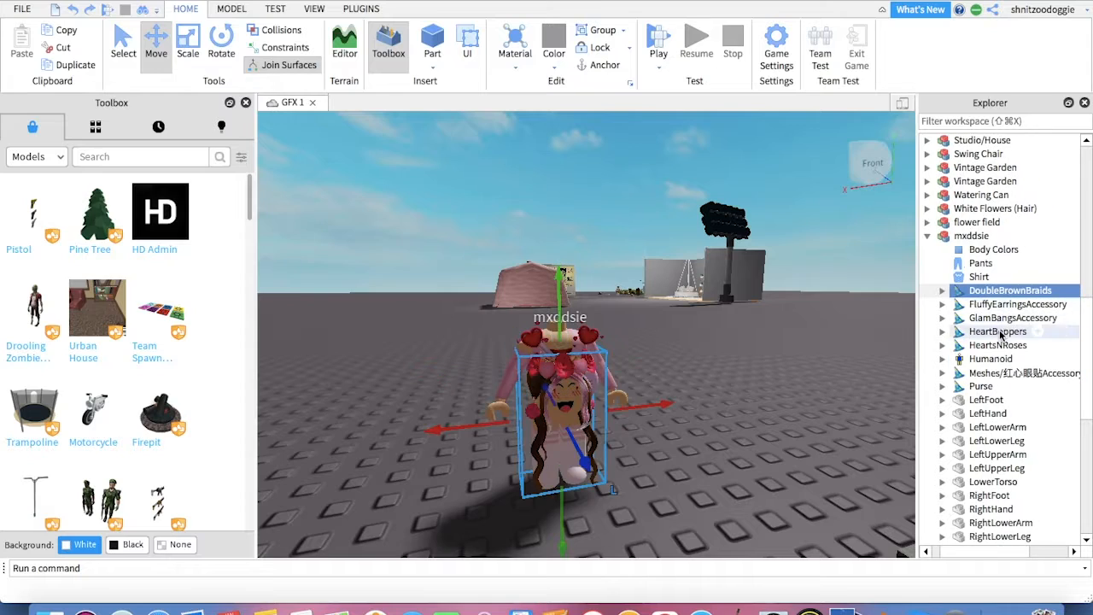
pyautogui.keyDown('shift'); pyautogui.click(998, 345); pyautogui.keyUp('shift')
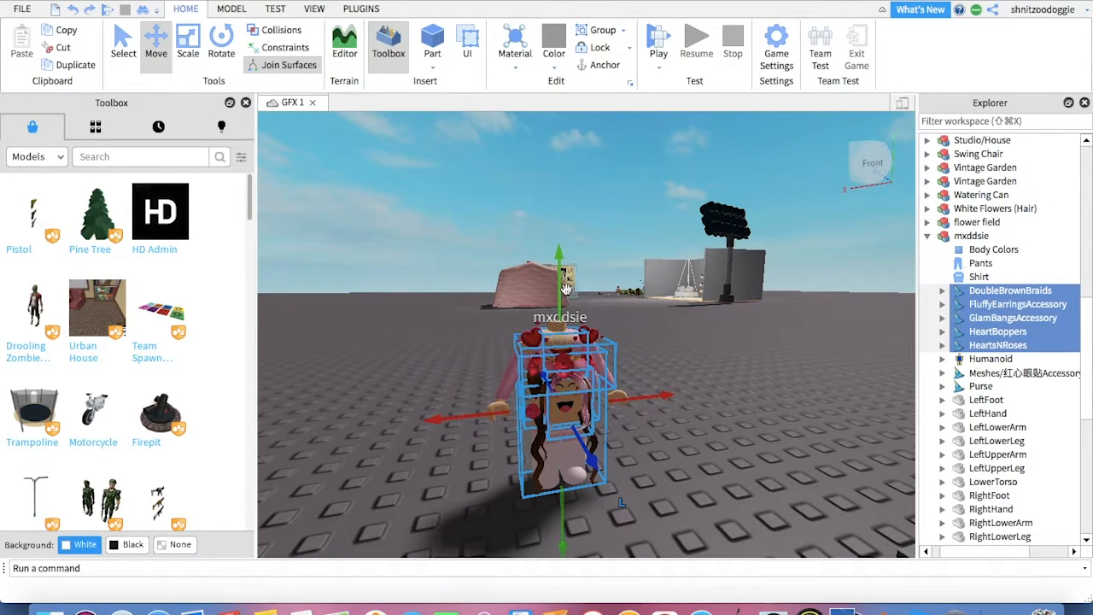
pyautogui.moveTo(565, 288); pyautogui.dragTo(578, 199)
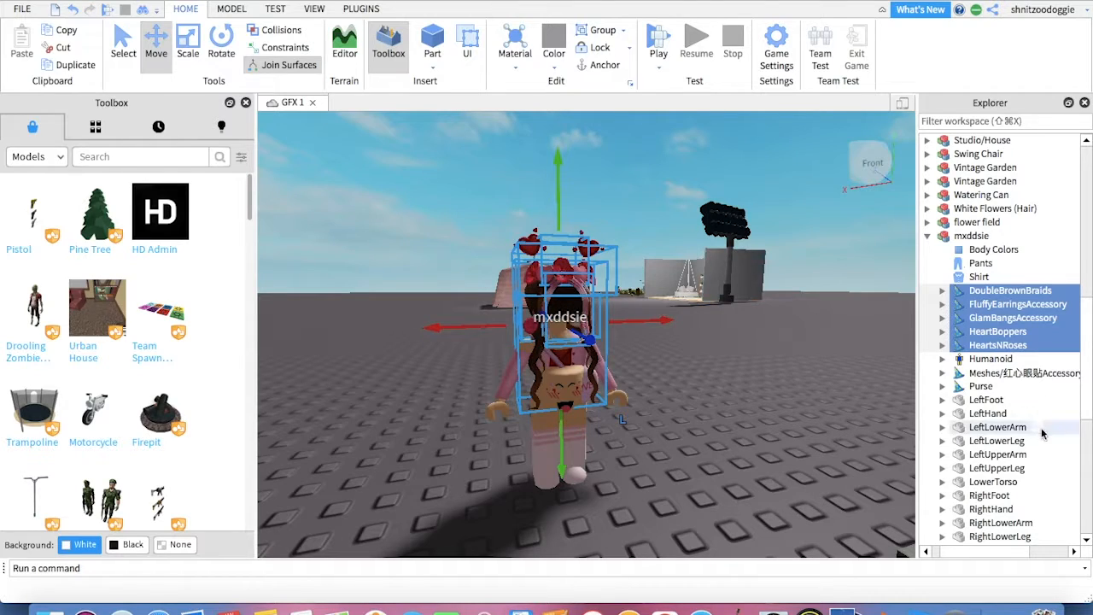
# Step: Raise the character's Head part from the torso up to the neck, inside the hair accessories
pyautogui.scroll(-5, 1041, 434)
pyautogui.click(979, 386)
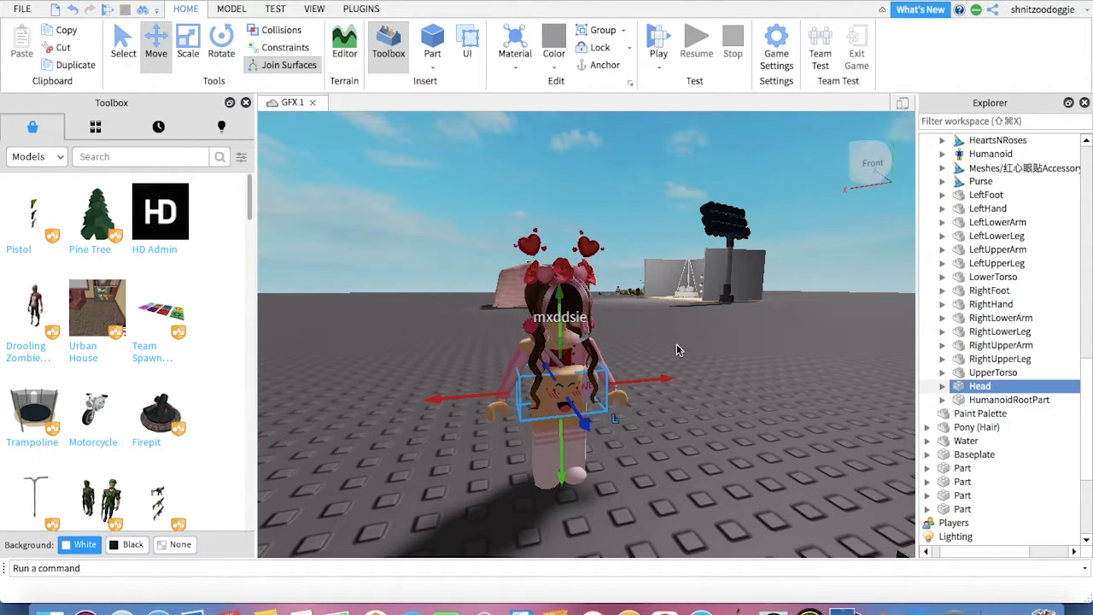
pyautogui.moveTo(559, 305); pyautogui.dragTo(567, 227)
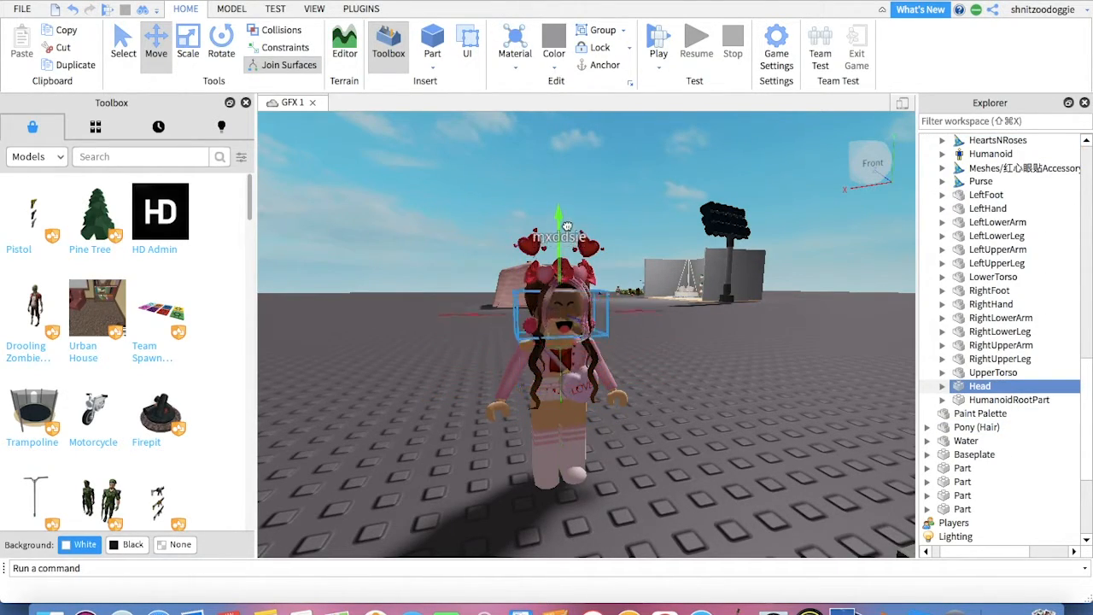
pyautogui.click(684, 359)
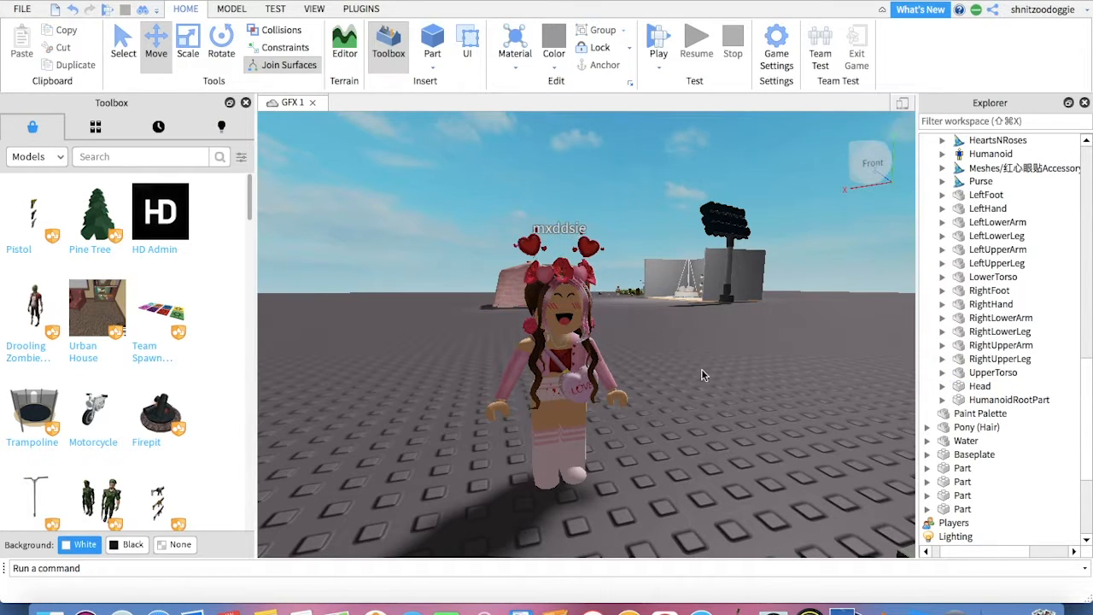
# Step: Shift the Head part slightly backward along its front-to-back axis while viewing the character from the side
pyautogui.moveTo(701, 372); pyautogui.dragTo(702, 375, button='right')
pyautogui.click(982, 386)
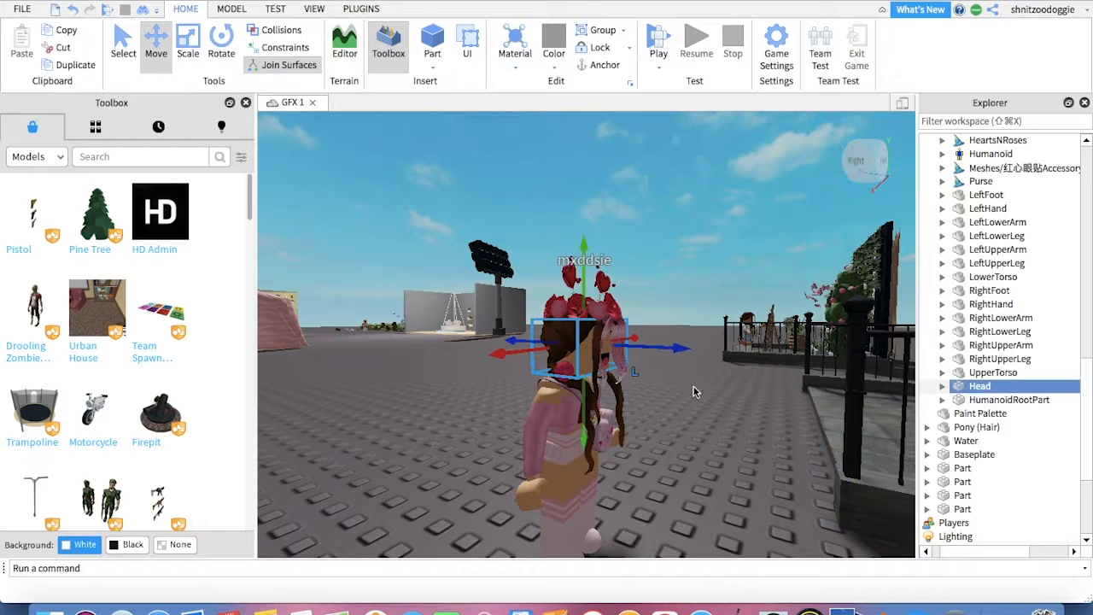
pyautogui.moveTo(535, 346); pyautogui.dragTo(536, 346)
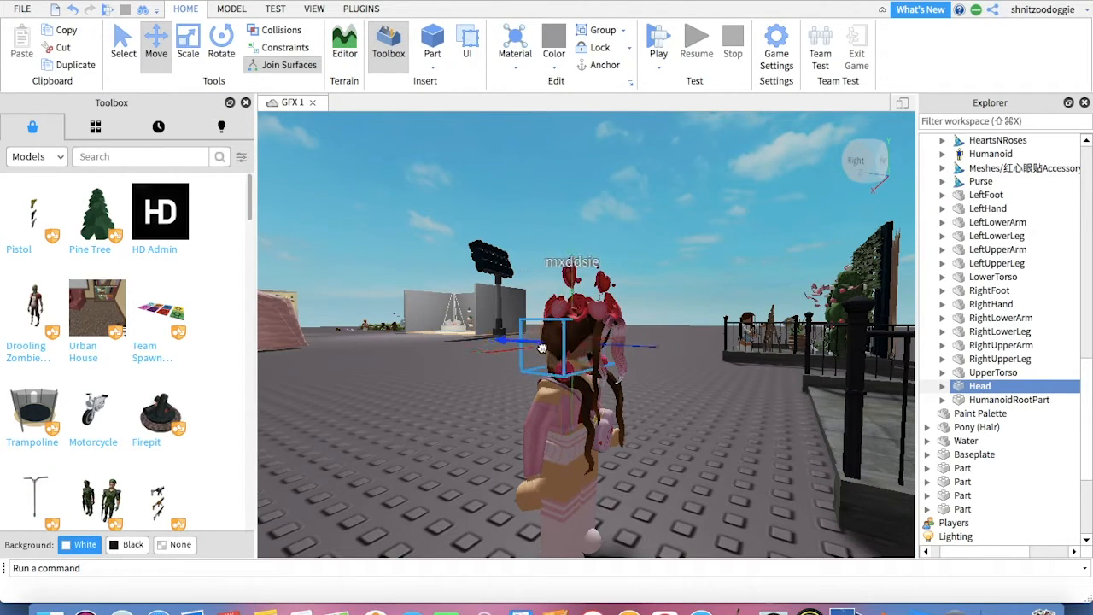
# Step: Inspect from several angles how the head and hair accessories line up with the character's body
pyautogui.moveTo(661, 422); pyautogui.dragTo(661, 416, button='right')
pyautogui.press('w')
pyautogui.press('s')
pyautogui.click(688, 454)
pyautogui.moveTo(687, 454); pyautogui.dragTo(490, 412, button='right')
pyautogui.press('w')
pyautogui.press('s')
pyautogui.press('w')
pyautogui.press('a')
pyautogui.press('w')
pyautogui.press('a')
pyautogui.scroll(2, 694, 436)
pyautogui.press('a')
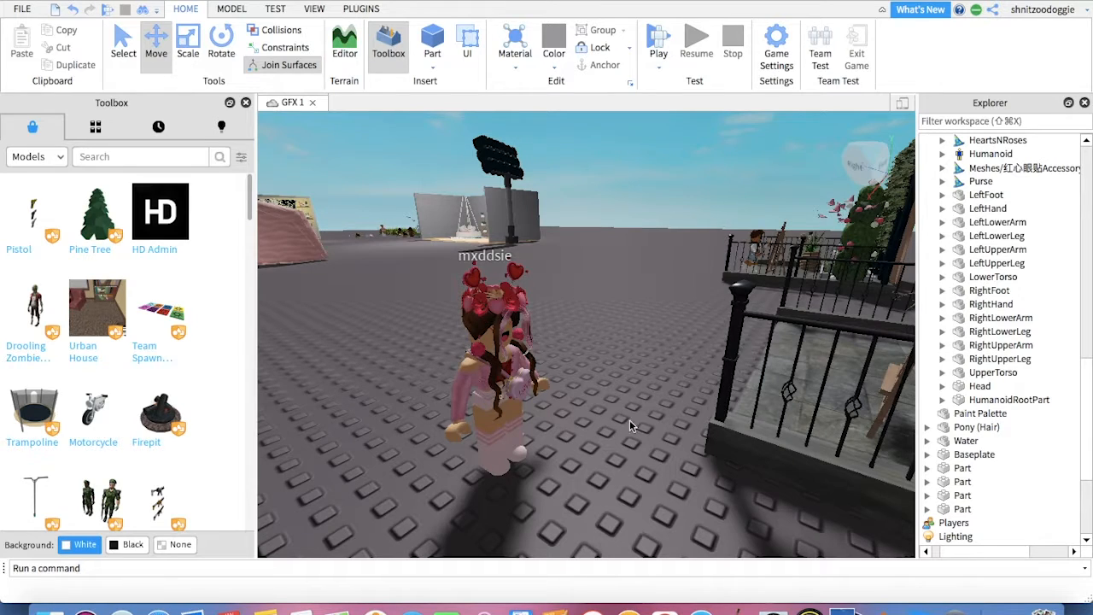
# Step: Shift the accessories from DoubleBrownBraids to HeartsNRoses along the front-to-back axis to fit the repositioned head
pyautogui.scroll(-1, 978, 261)
pyautogui.scroll(4, 979, 267)
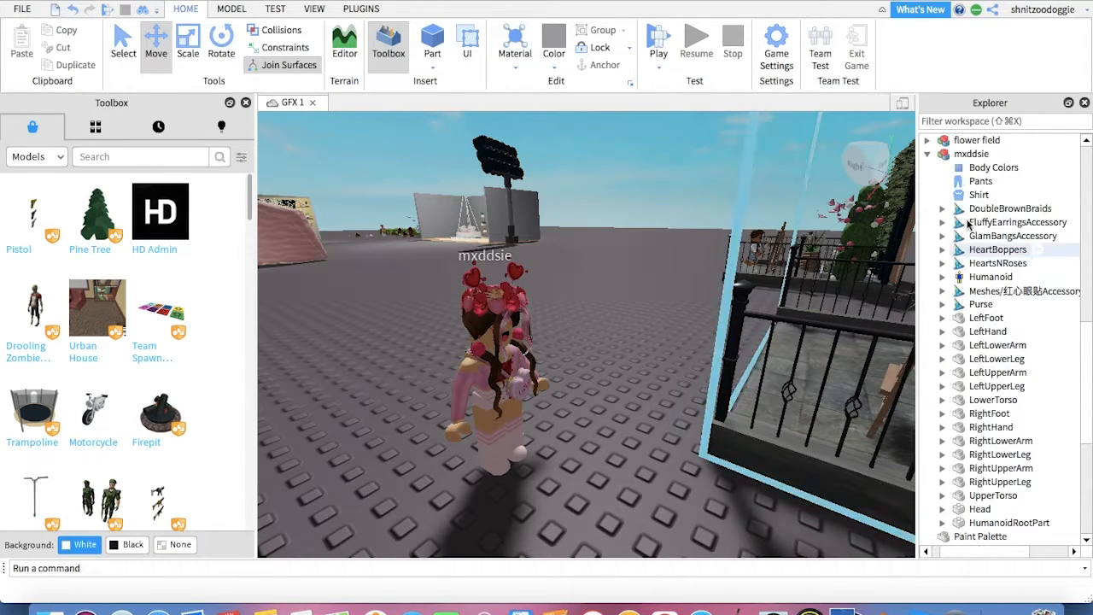
pyautogui.click(982, 209)
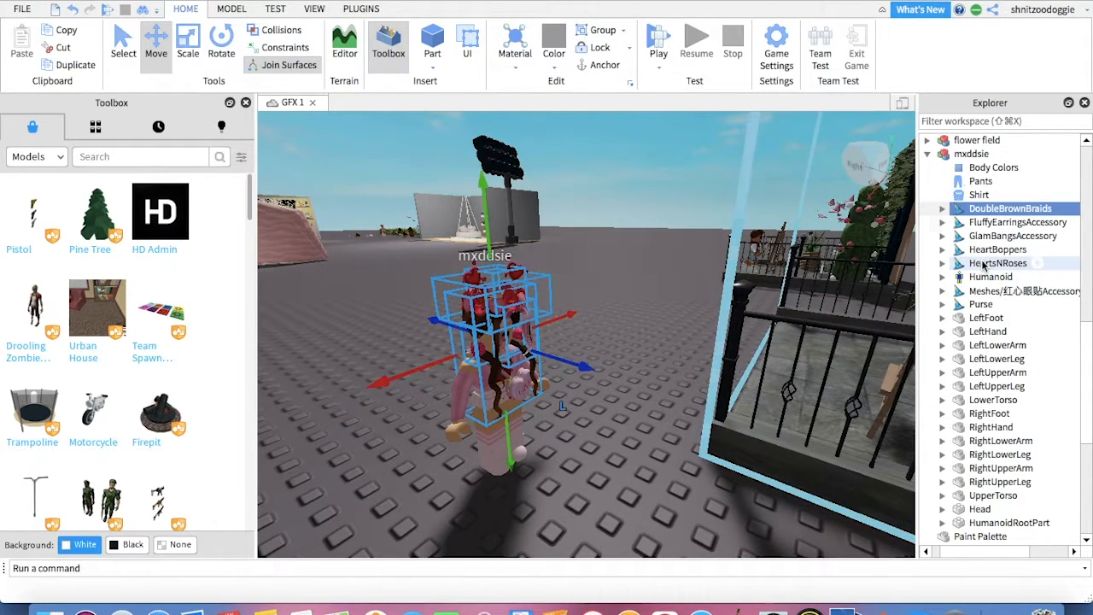
pyautogui.keyDown('shift'); pyautogui.click(982, 264); pyautogui.keyUp('shift')
pyautogui.moveTo(455, 327)
pyautogui.mouseDown()
pyautogui.moveTo(441, 322)
pyautogui.moveTo(461, 329)
pyautogui.mouseUp()
pyautogui.click(634, 425)
# Step: Select the whole character and blank out its model name in the Explorer
pyautogui.moveTo(634, 425); pyautogui.dragTo(679, 442, button='right')
pyautogui.press('a')
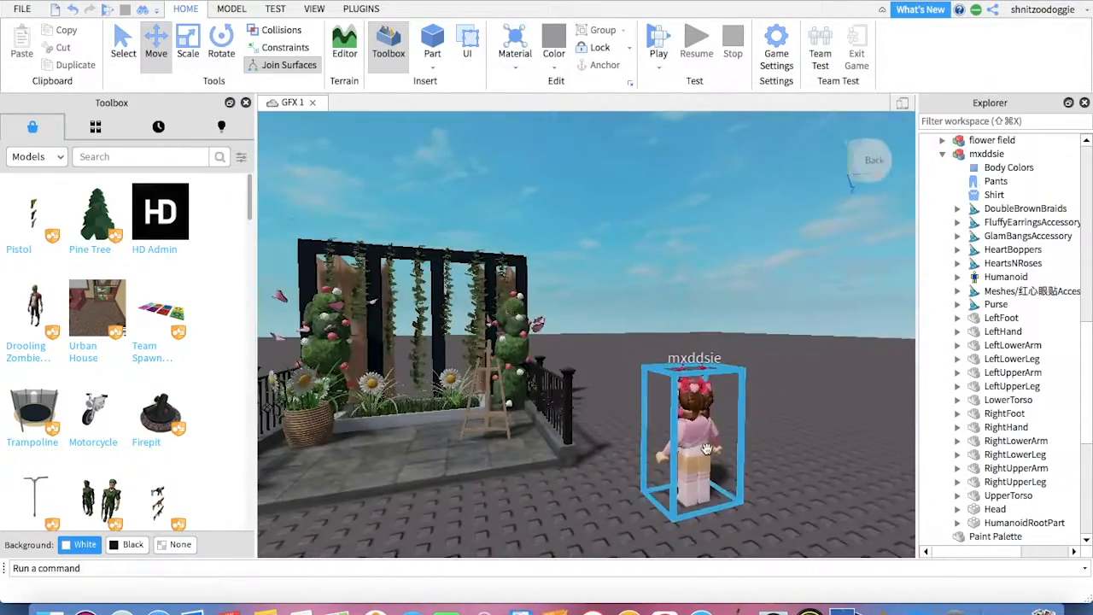
pyautogui.click(694, 440)
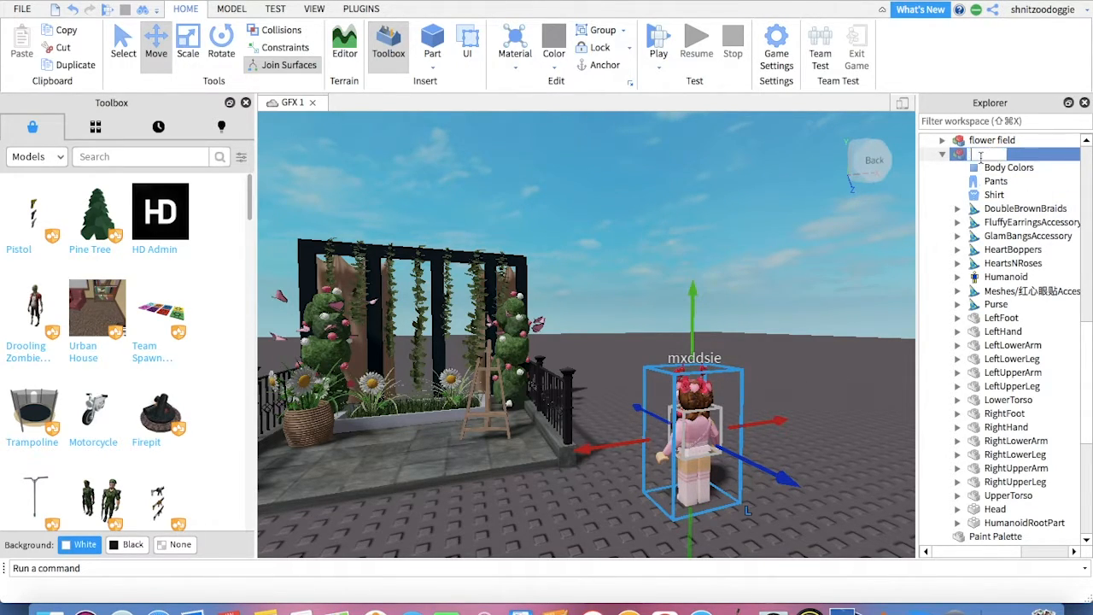
pyautogui.click(824, 244)
# Step: Move the character onto the vintage garden's stone floor near the easel and check its placement from behind
pyautogui.moveTo(824, 318); pyautogui.dragTo(854, 350, button='right')
pyautogui.moveTo(851, 348); pyautogui.dragTo(576, 436)
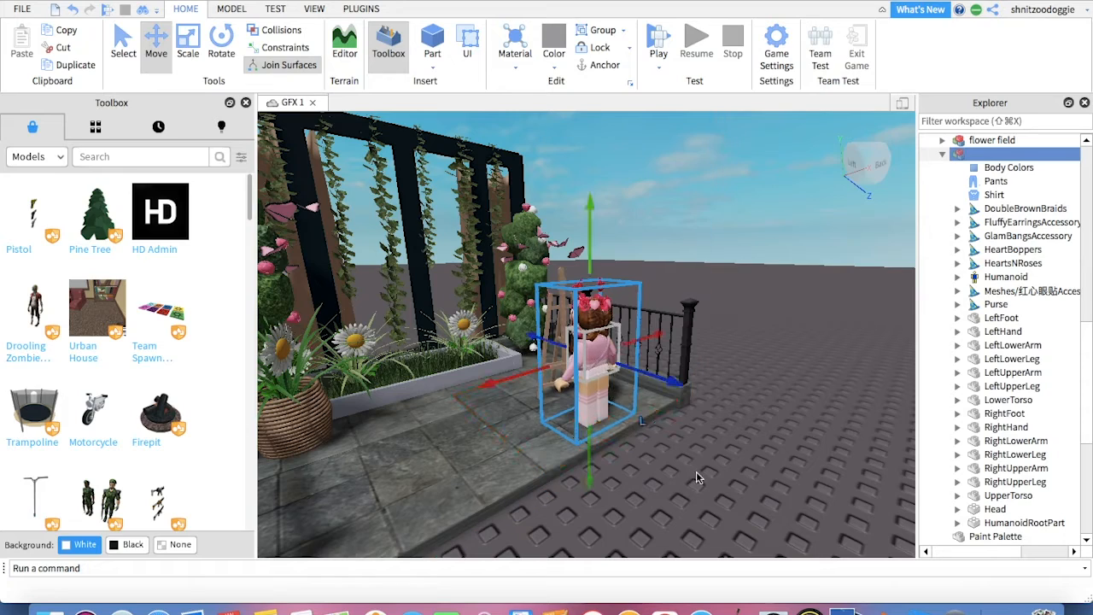
pyautogui.click(696, 472)
pyautogui.moveTo(696, 472); pyautogui.dragTo(696, 478, button='right')
pyautogui.scroll(3, 695, 478)
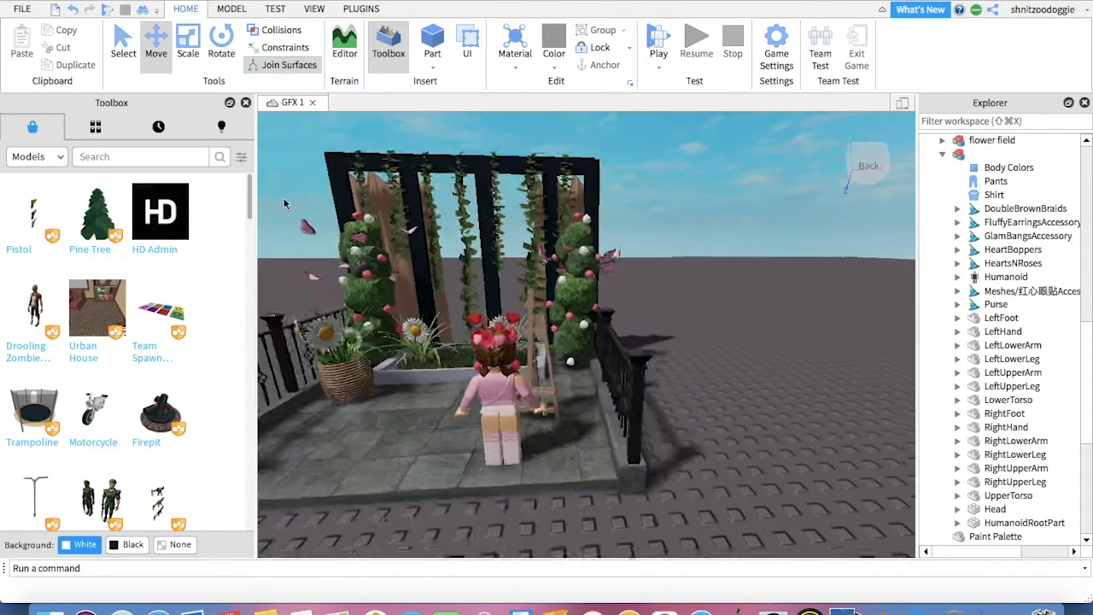
# Step: Search the models for "paint brush" and insert the Paint Brushes set into the scene
pyautogui.click(177, 162)
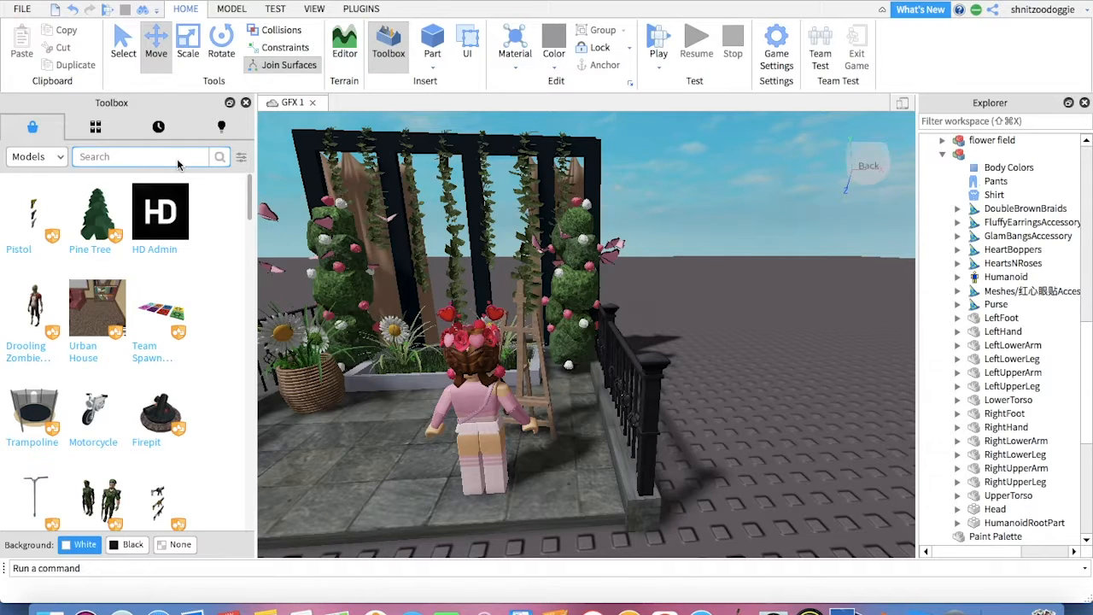
pyautogui.write('paint brush')
pyautogui.press('Return')
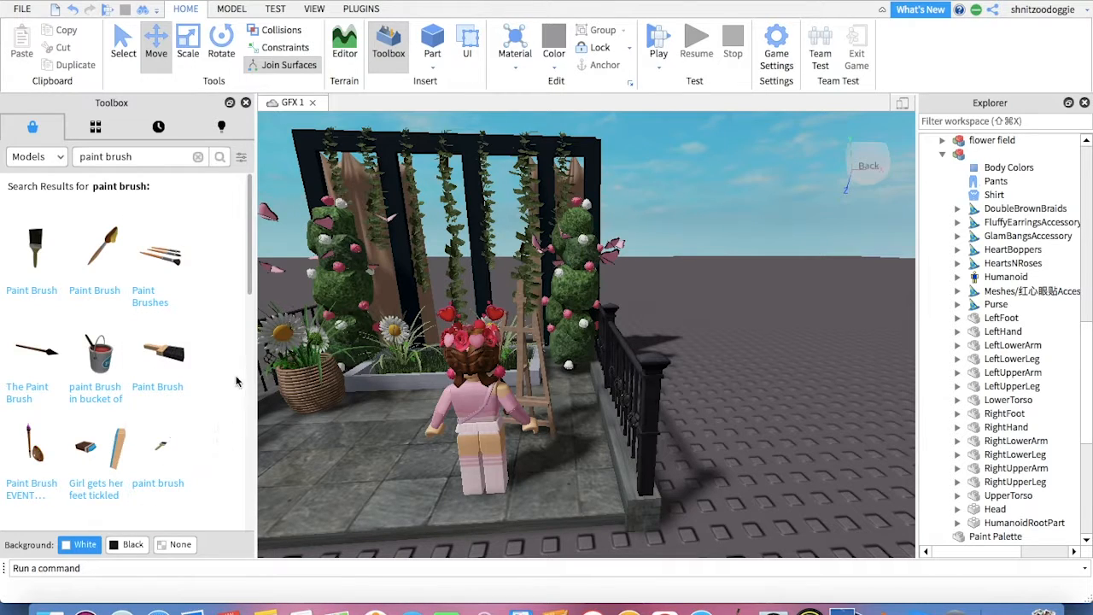
pyautogui.click(169, 280)
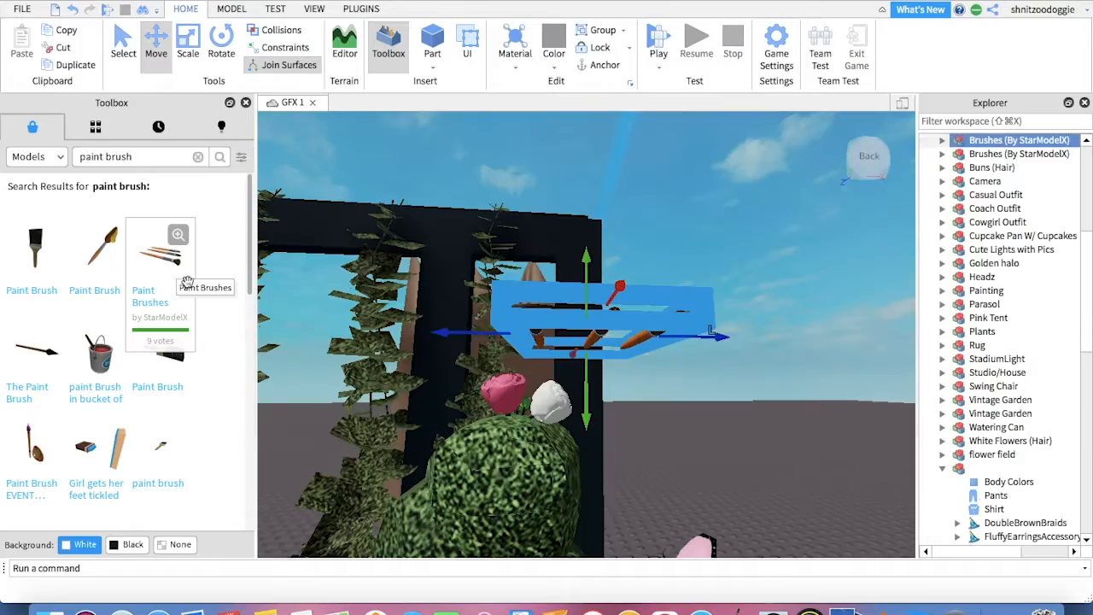
# Step: Bring the brush set down from beside the rose topiary onto the garden's stone floor next to the character
pyautogui.moveTo(692, 432); pyautogui.dragTo(690, 429, button='right')
pyautogui.scroll(-5, 691, 429)
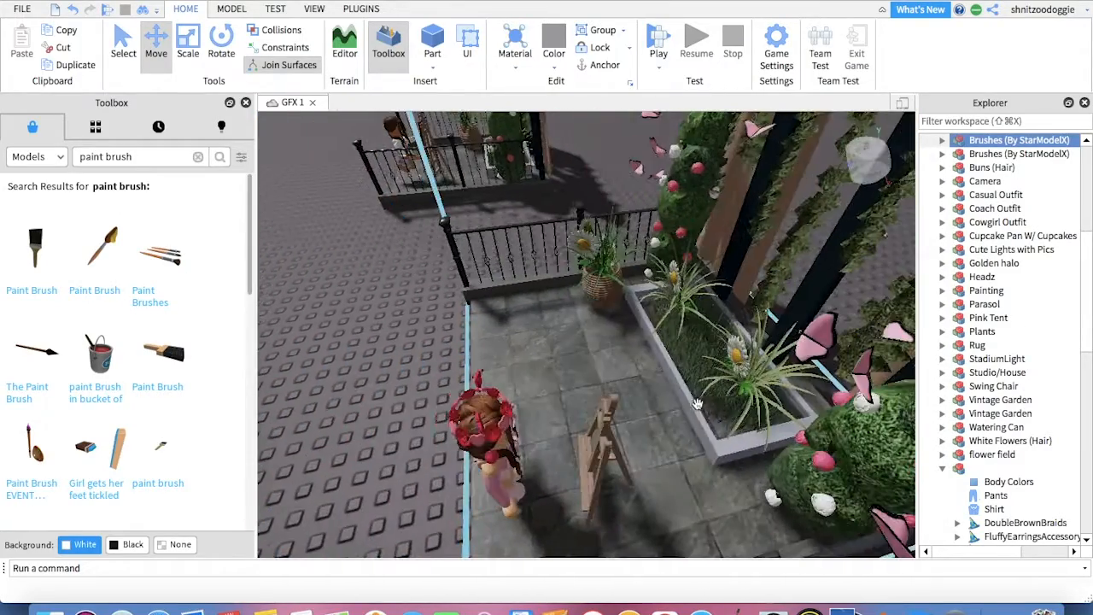
pyautogui.scroll(-3, 574, 359)
pyautogui.moveTo(575, 360)
pyautogui.mouseDown()
pyautogui.moveTo(422, 367)
pyautogui.moveTo(310, 390)
pyautogui.mouseUp()
pyautogui.moveTo(679, 459); pyautogui.dragTo(712, 457, button='right')
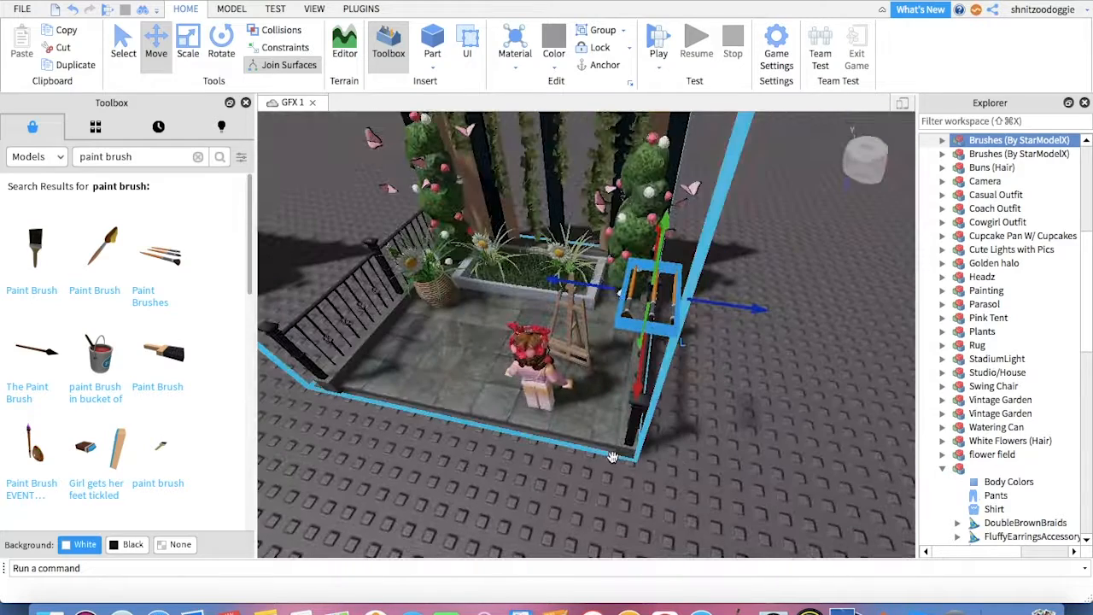
pyautogui.moveTo(631, 345)
pyautogui.mouseDown()
pyautogui.moveTo(628, 399)
pyautogui.moveTo(592, 380)
pyautogui.moveTo(429, 385)
pyautogui.mouseUp()
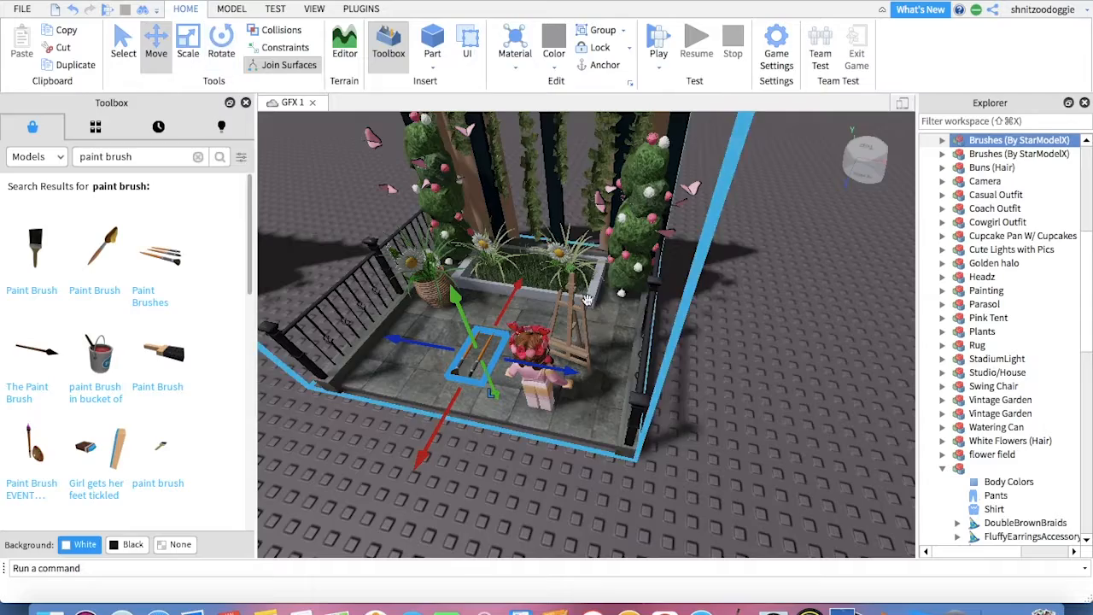
# Step: Move the brush set off the stone floor onto the baseplate beside the character and the fence's end post
pyautogui.moveTo(601, 309); pyautogui.dragTo(602, 309, button='right')
pyautogui.scroll(3, 602, 309)
pyautogui.moveTo(609, 309); pyautogui.dragTo(603, 409)
pyautogui.moveTo(627, 333); pyautogui.dragTo(781, 345)
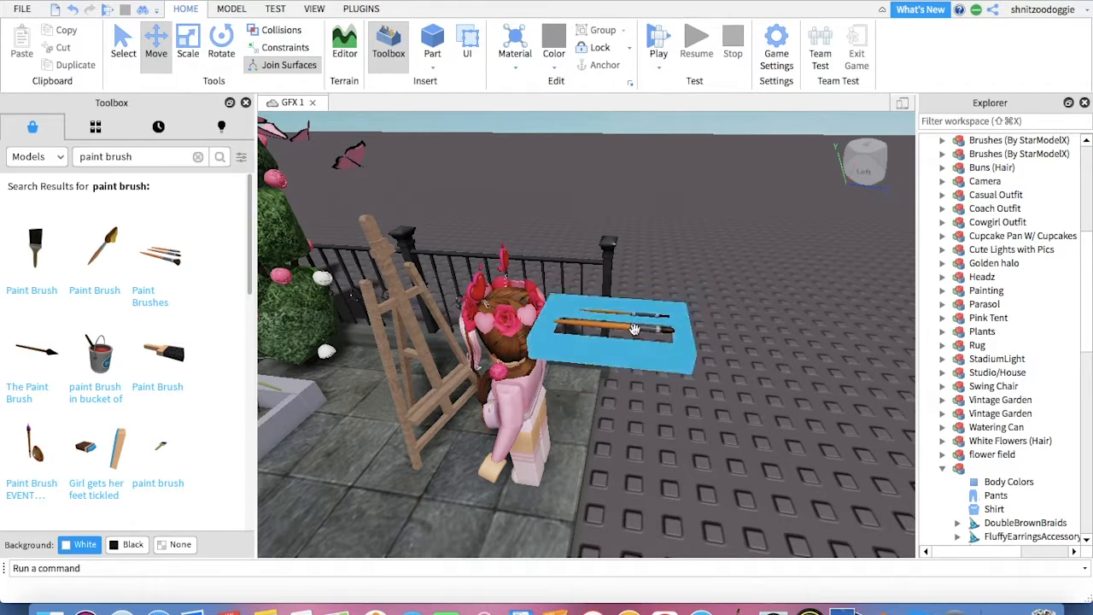
pyautogui.moveTo(636, 330)
pyautogui.mouseDown()
pyautogui.moveTo(772, 326)
pyautogui.moveTo(658, 352)
pyautogui.moveTo(657, 401)
pyautogui.moveTo(643, 393)
pyautogui.moveTo(681, 331)
pyautogui.mouseUp()
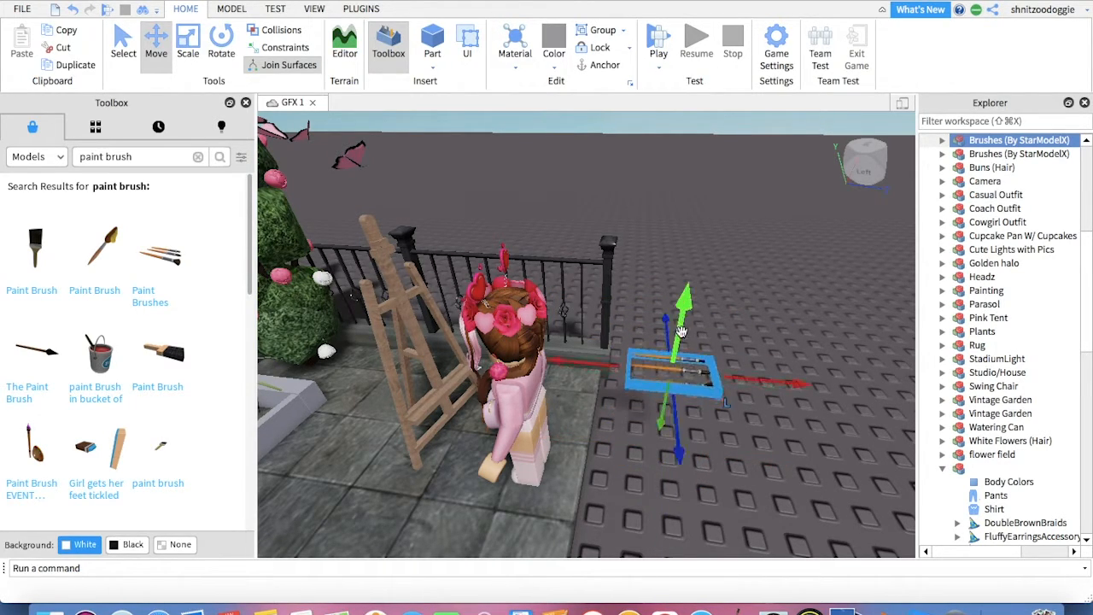
pyautogui.press('super+3')
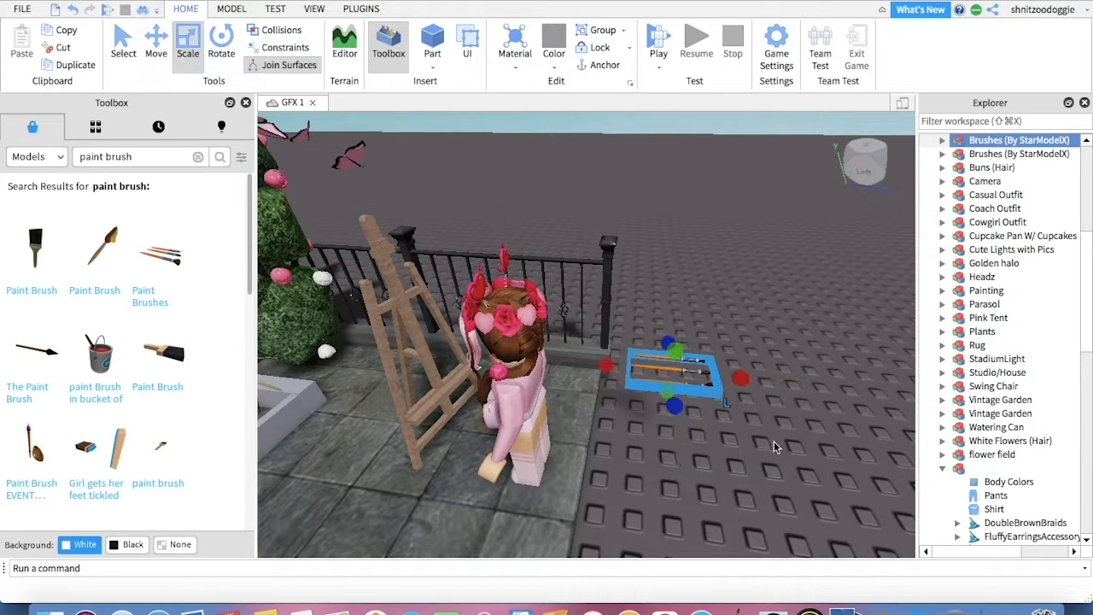
pyautogui.moveTo(675, 352)
pyautogui.mouseDown()
pyautogui.moveTo(649, 329)
pyautogui.moveTo(688, 347)
pyautogui.moveTo(684, 359)
pyautogui.mouseUp()
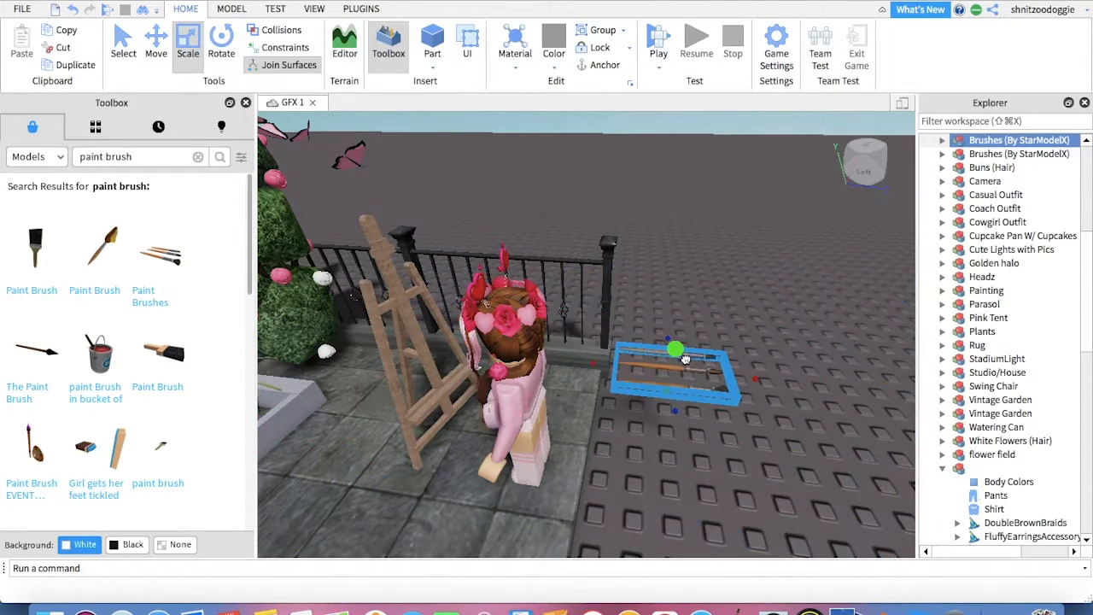
pyautogui.press('super+z')
# Step: Rotate the brush set about a quarter turn around its vertical axis on the baseplate
pyautogui.click(220, 54)
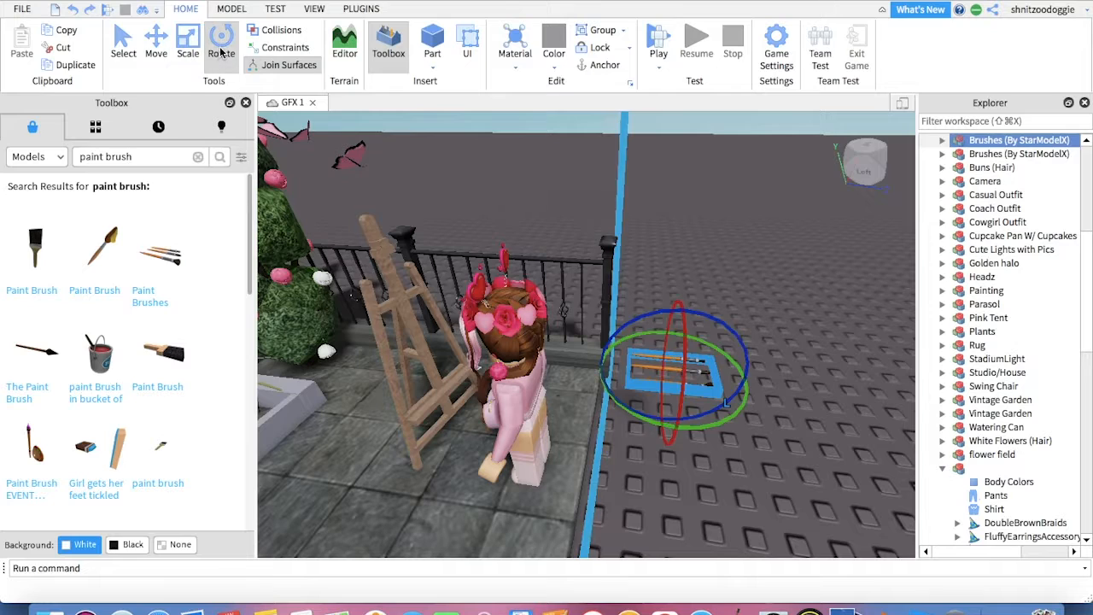
pyautogui.click(220, 54)
pyautogui.click(221, 53)
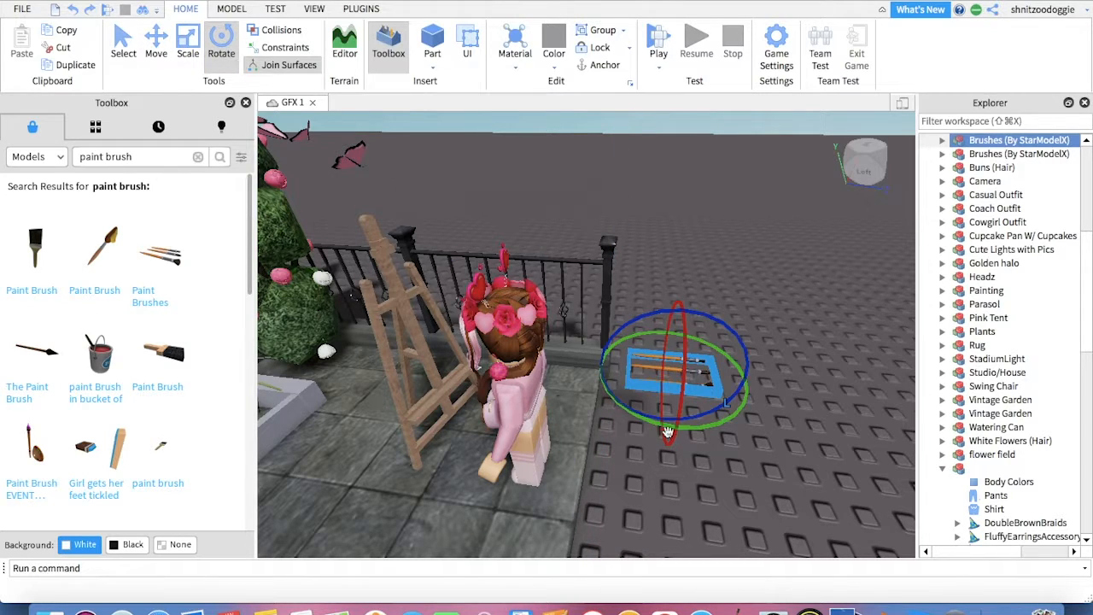
pyautogui.moveTo(696, 432)
pyautogui.mouseDown()
pyautogui.moveTo(558, 400)
pyautogui.moveTo(630, 373)
pyautogui.moveTo(677, 337)
pyautogui.moveTo(654, 390)
pyautogui.mouseUp()
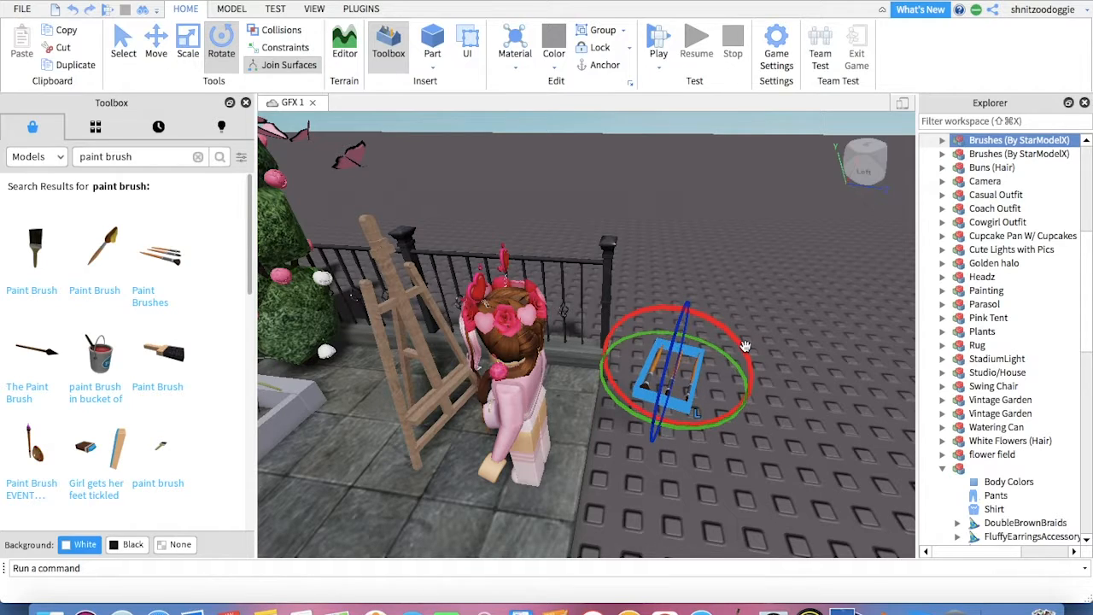
pyautogui.moveTo(743, 348)
pyautogui.mouseDown()
pyautogui.moveTo(656, 276)
pyautogui.moveTo(735, 360)
pyautogui.mouseUp()
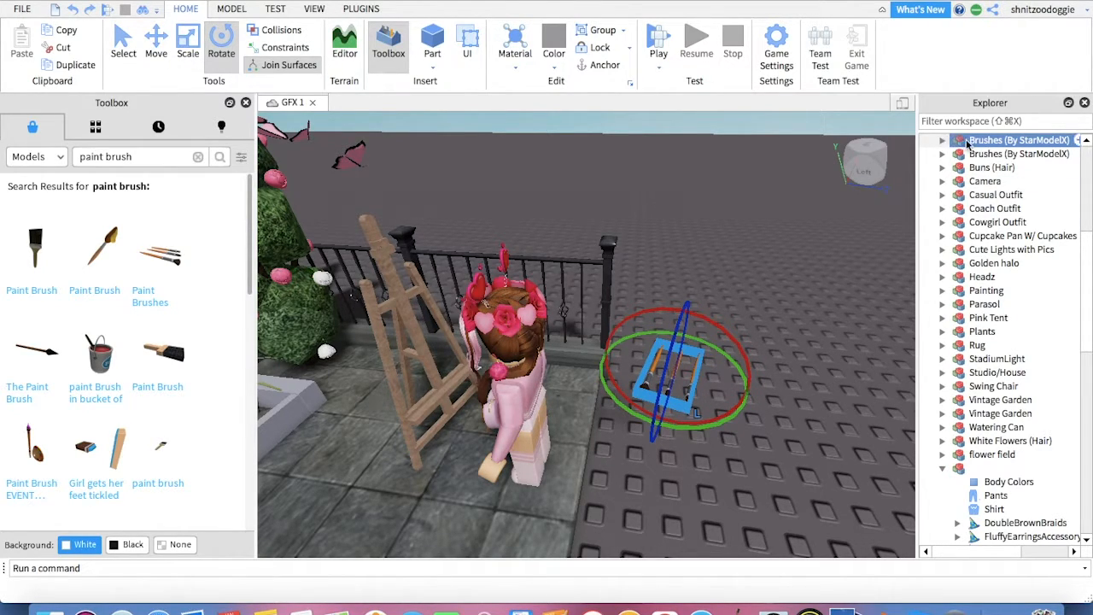
# Step: Expand the brush set's model and delete the Brush and Concealer Brush, keeping only the Fan Brush
pyautogui.click(942, 142)
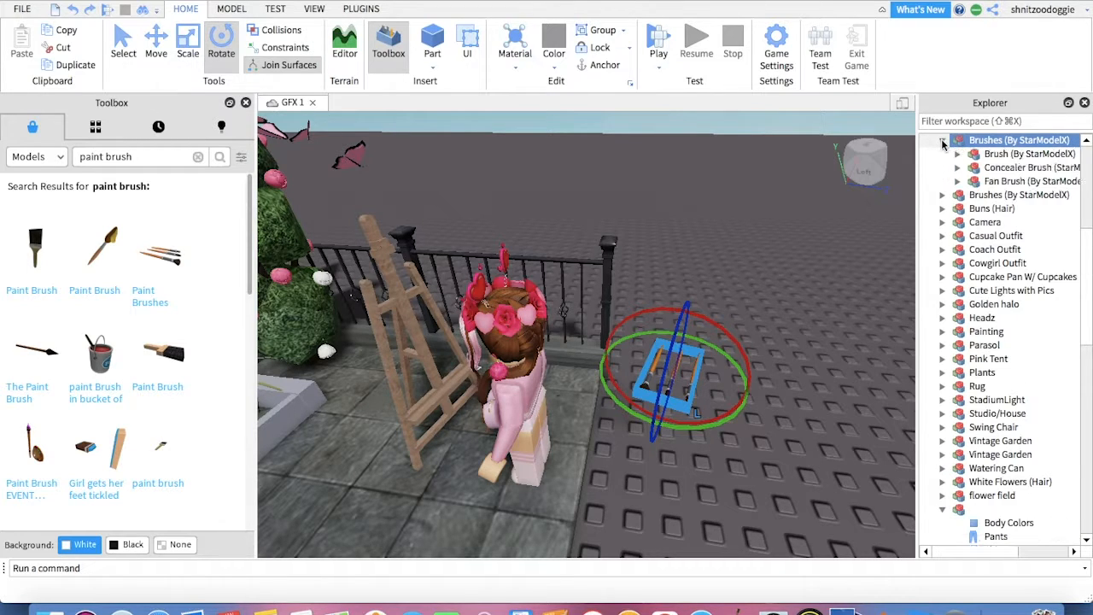
pyautogui.click(1004, 181)
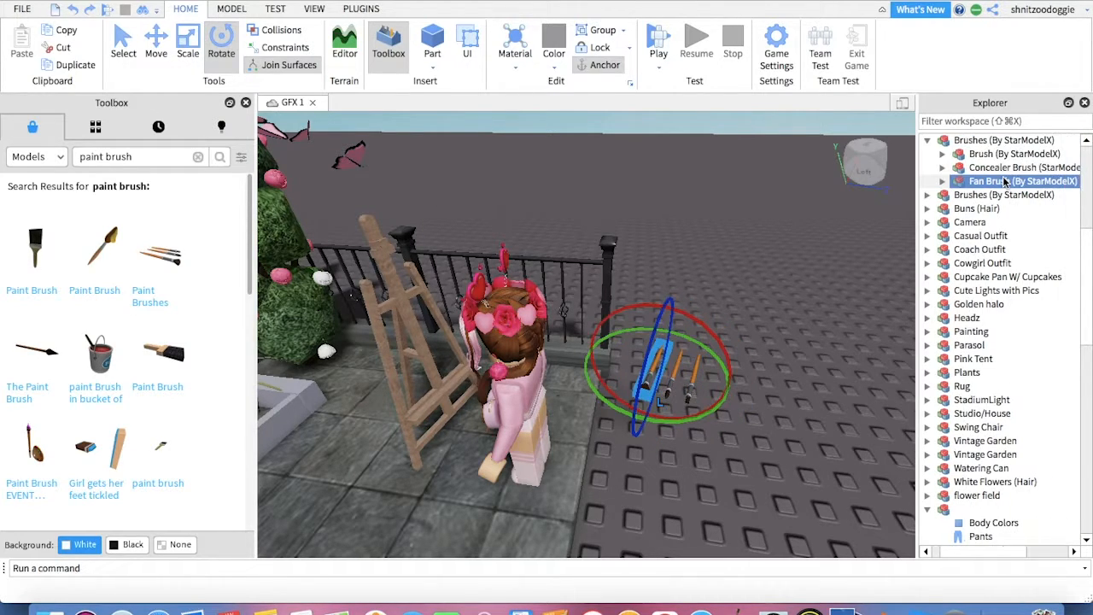
pyautogui.click(1004, 156)
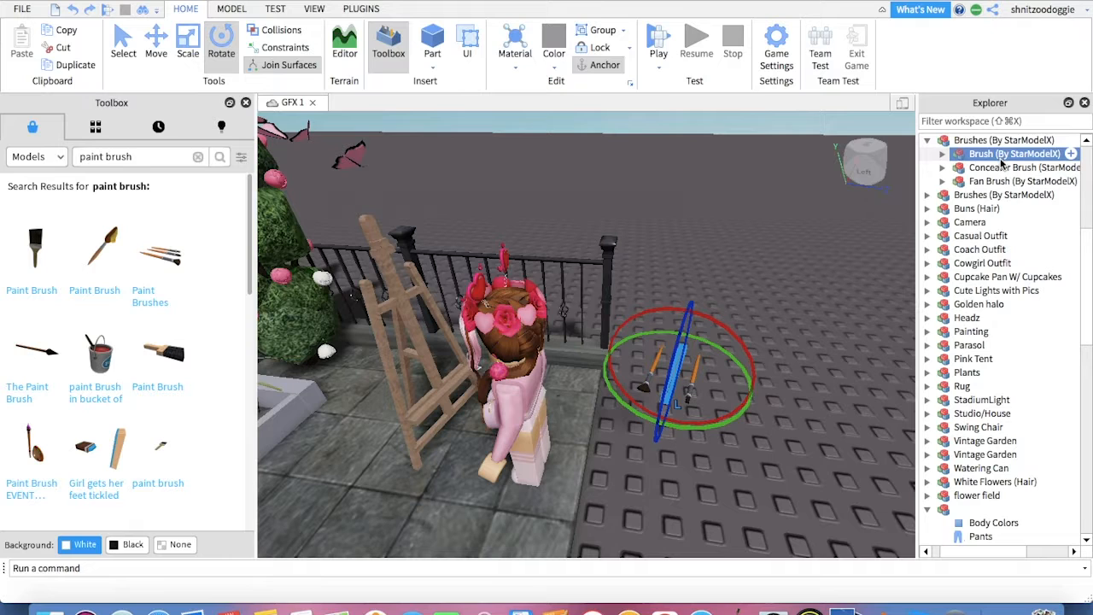
pyautogui.keyDown('shift'); pyautogui.click(1000, 169); pyautogui.keyUp('shift')
pyautogui.press('Delete')
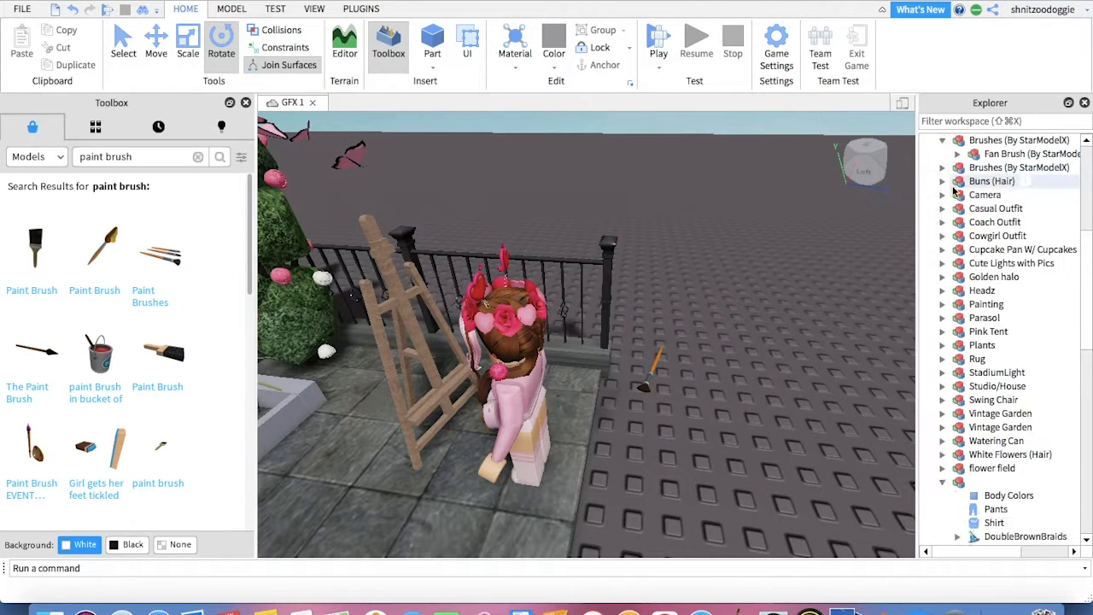
# Step: Reposition the fan brush on the baseplate beside the garden floor and check its placement next to the character
pyautogui.moveTo(658, 386)
pyautogui.mouseDown(button='right')
pyautogui.moveTo(711, 383)
pyautogui.moveTo(582, 355)
pyautogui.moveTo(627, 374)
pyautogui.moveTo(645, 316)
pyautogui.mouseUp(button='right')
pyautogui.scroll(3, 645, 316)
pyautogui.moveTo(598, 258); pyautogui.dragTo(634, 306)
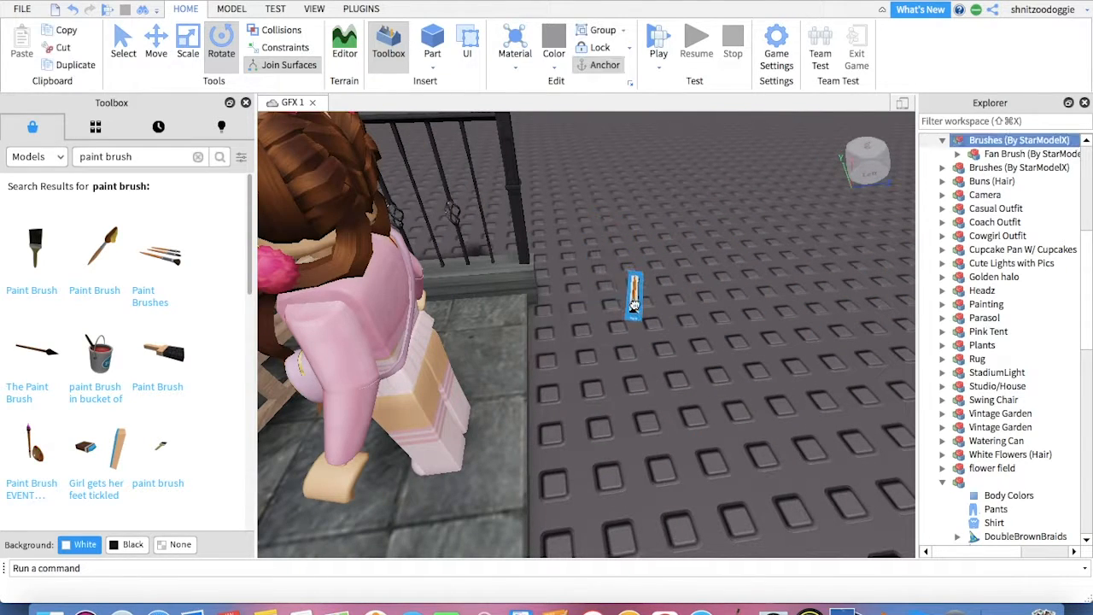
pyautogui.click(678, 345)
pyautogui.moveTo(678, 345)
pyautogui.mouseDown(button='right')
pyautogui.moveTo(703, 354)
pyautogui.moveTo(702, 324)
pyautogui.mouseUp(button='right')
pyautogui.scroll(-3, 702, 342)
# Step: Search the models for "paint pallet" and insert the wooden Painting pallet with five paint colours onto the baseplate
pyautogui.click(182, 156)
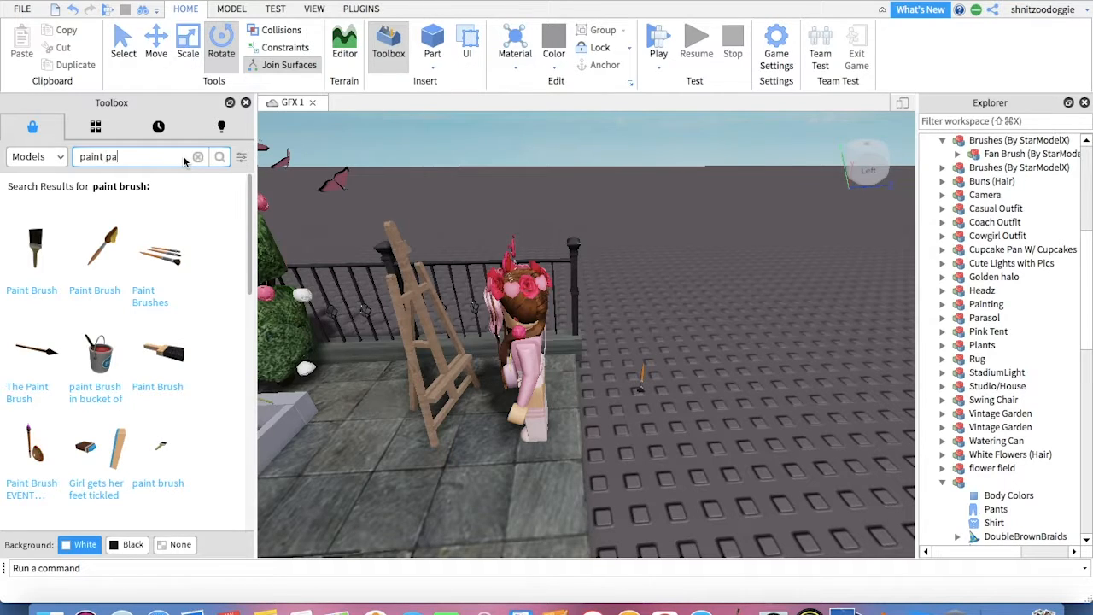
pyautogui.write('paint pallette')
pyautogui.press('Return')
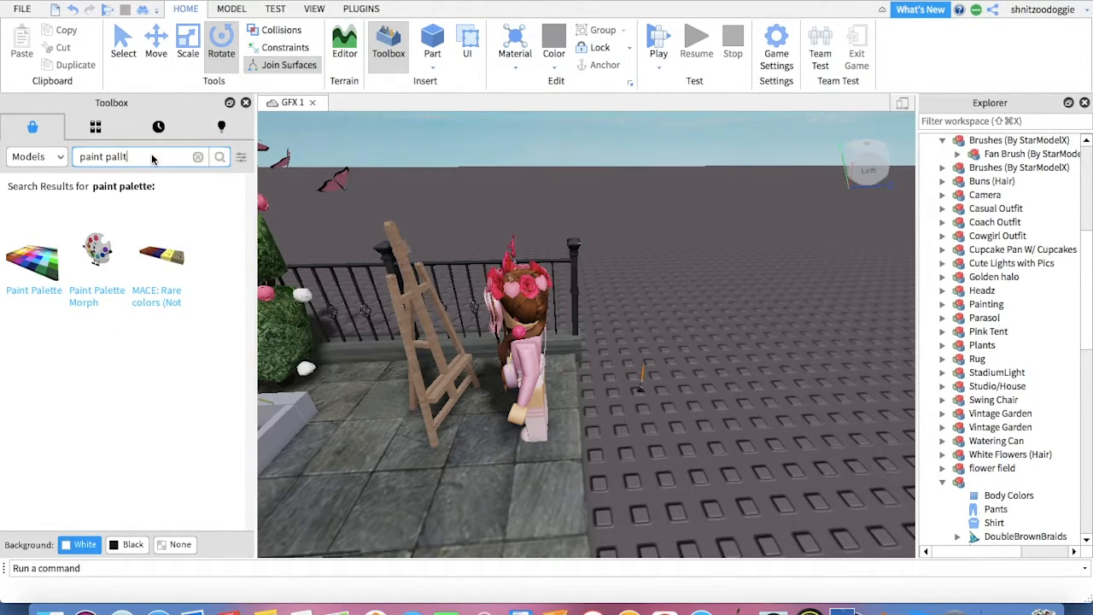
pyautogui.write('t')
pyautogui.press('Return')
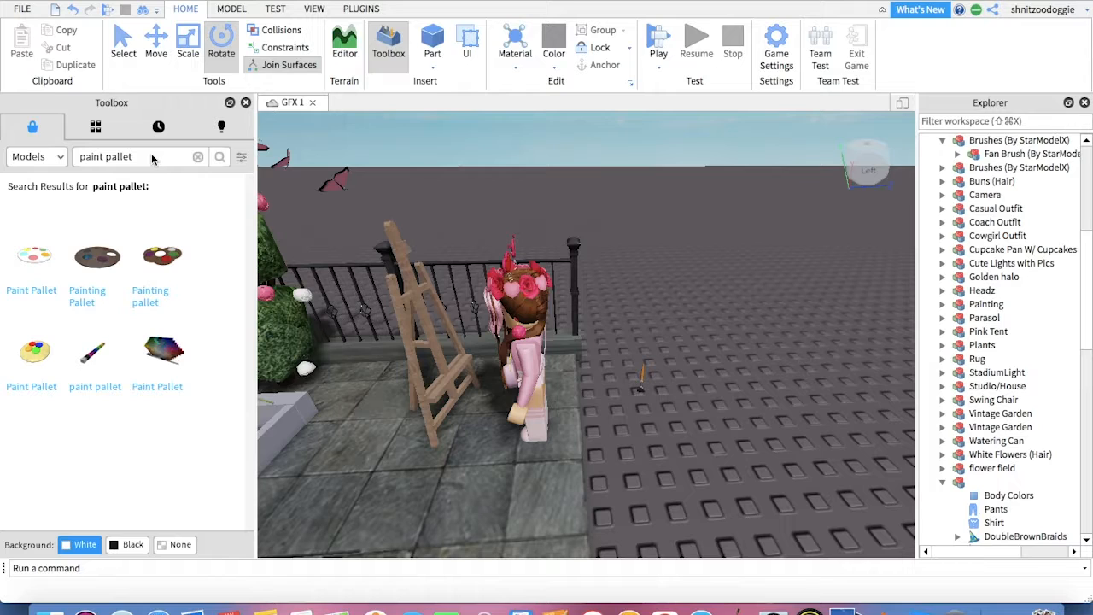
pyautogui.moveTo(675, 371); pyautogui.dragTo(674, 370, button='right')
pyautogui.scroll(3, 675, 371)
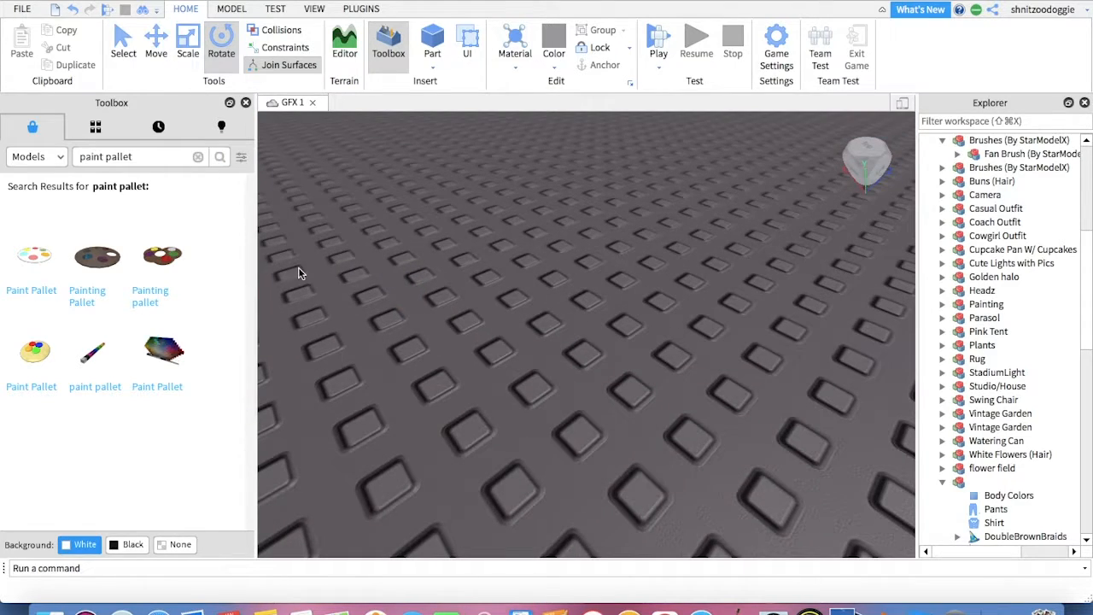
pyautogui.click(176, 264)
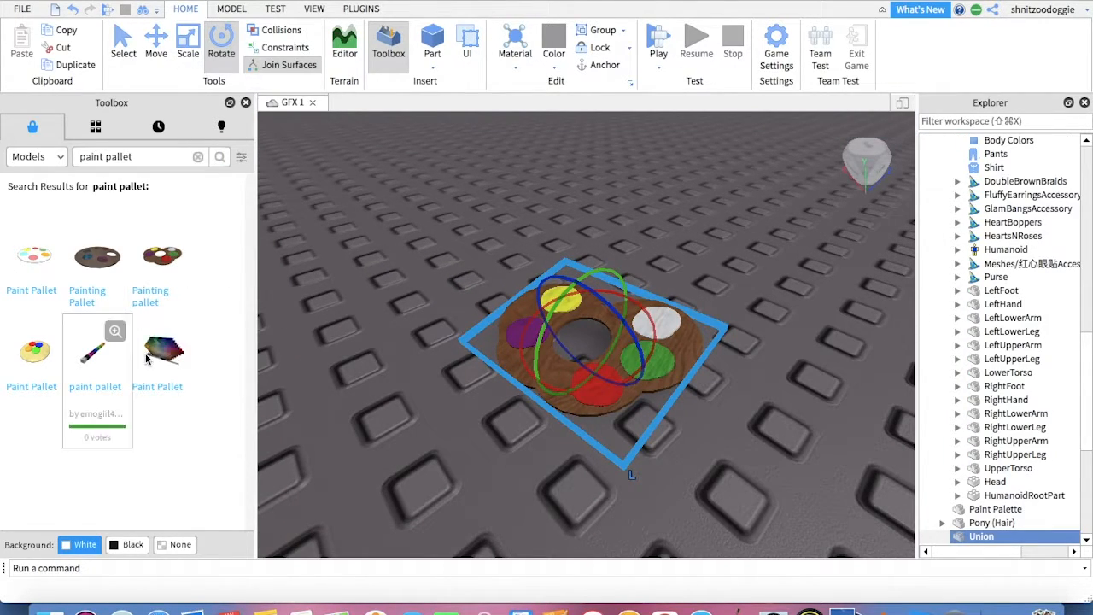
# Step: Scale the painting palette on the baseplate to adjust its size and thickness
pyautogui.moveTo(610, 324); pyautogui.dragTo(573, 236)
pyautogui.click(188, 45)
pyautogui.moveTo(714, 336); pyautogui.dragTo(659, 337)
pyautogui.moveTo(736, 315); pyautogui.dragTo(737, 341, button='right')
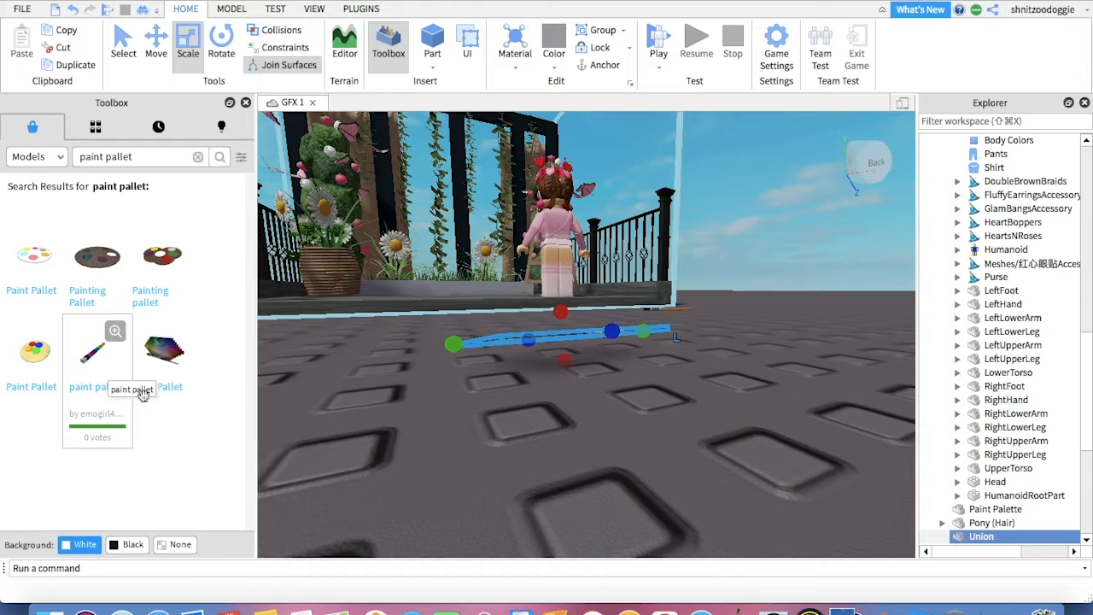
pyautogui.moveTo(438, 463); pyautogui.dragTo(435, 461, button='right')
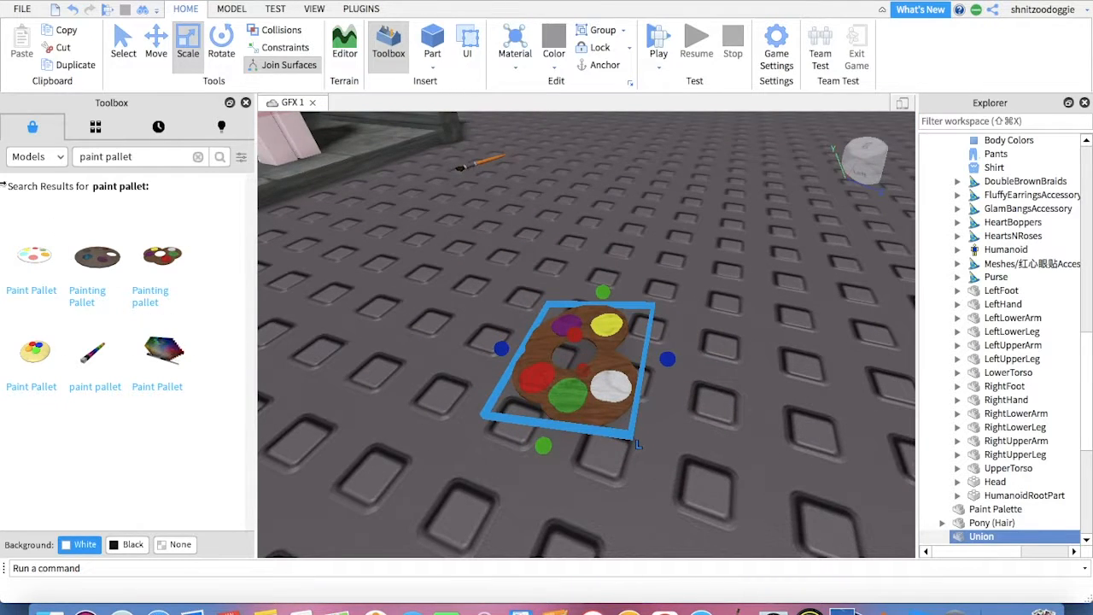
pyautogui.moveTo(67, 253)
pyautogui.moveTo(613, 286); pyautogui.dragTo(613, 311)
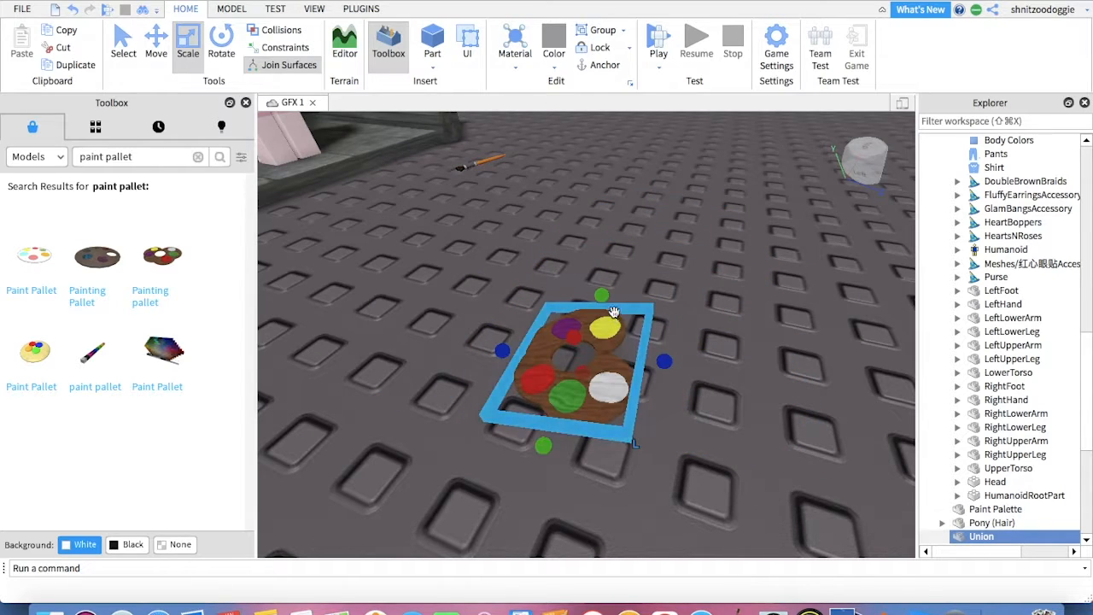
pyautogui.moveTo(635, 227); pyautogui.dragTo(593, 222, button='right')
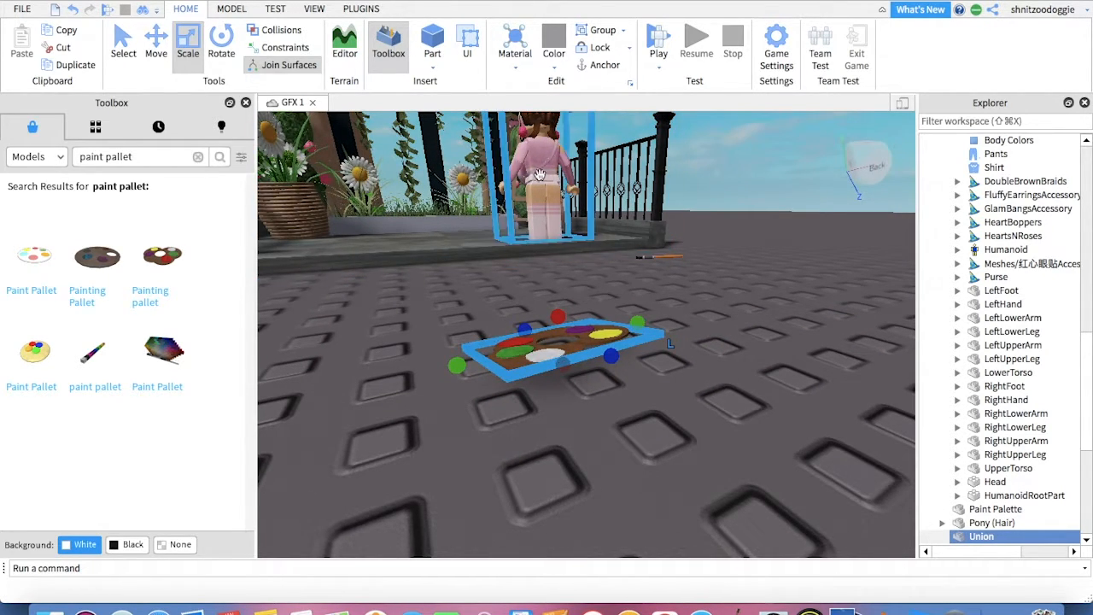
# Step: Move the painting palette next to the fan brush beside the garden floor and check it against the character
pyautogui.moveTo(636, 272); pyautogui.dragTo(641, 350, button='right')
pyautogui.moveTo(620, 388); pyautogui.dragTo(444, 128)
pyautogui.moveTo(470, 180); pyautogui.dragTo(488, 169, button='right')
pyautogui.moveTo(584, 289); pyautogui.dragTo(697, 228, button='right')
pyautogui.moveTo(516, 413); pyautogui.dragTo(639, 369)
pyautogui.click(639, 370)
pyautogui.moveTo(639, 370)
pyautogui.mouseDown(button='right')
pyautogui.moveTo(627, 353)
pyautogui.moveTo(636, 371)
pyautogui.mouseUp(button='right')
pyautogui.scroll(-4, 637, 370)
pyautogui.scroll(2, 637, 370)
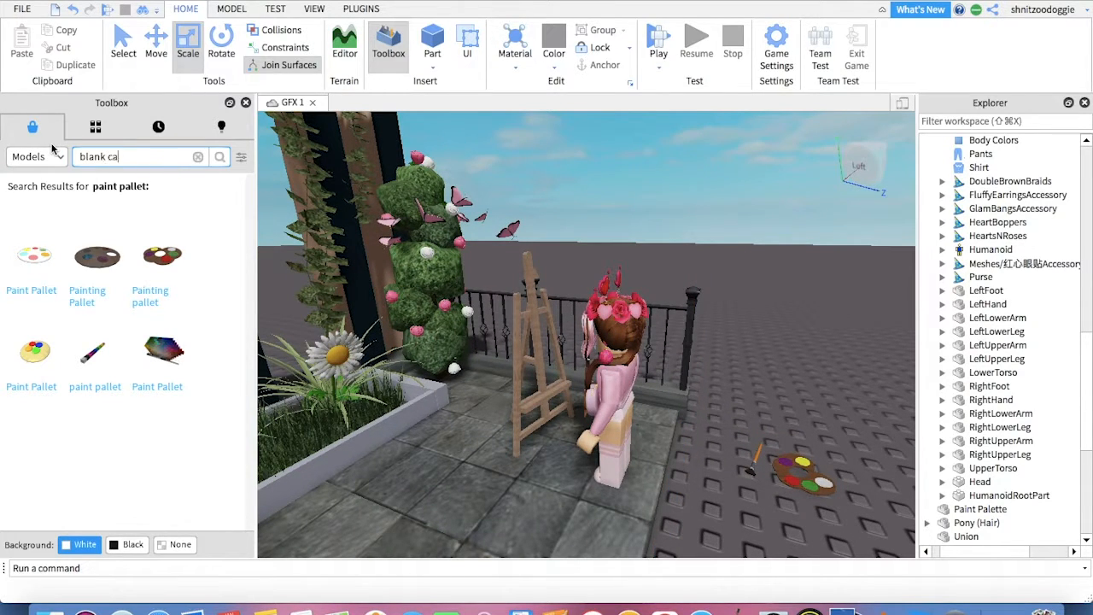
# Step: Search the models for "blank canvas" and look through the results for one that suits the easel
pyautogui.write('as')
pyautogui.press('Return')
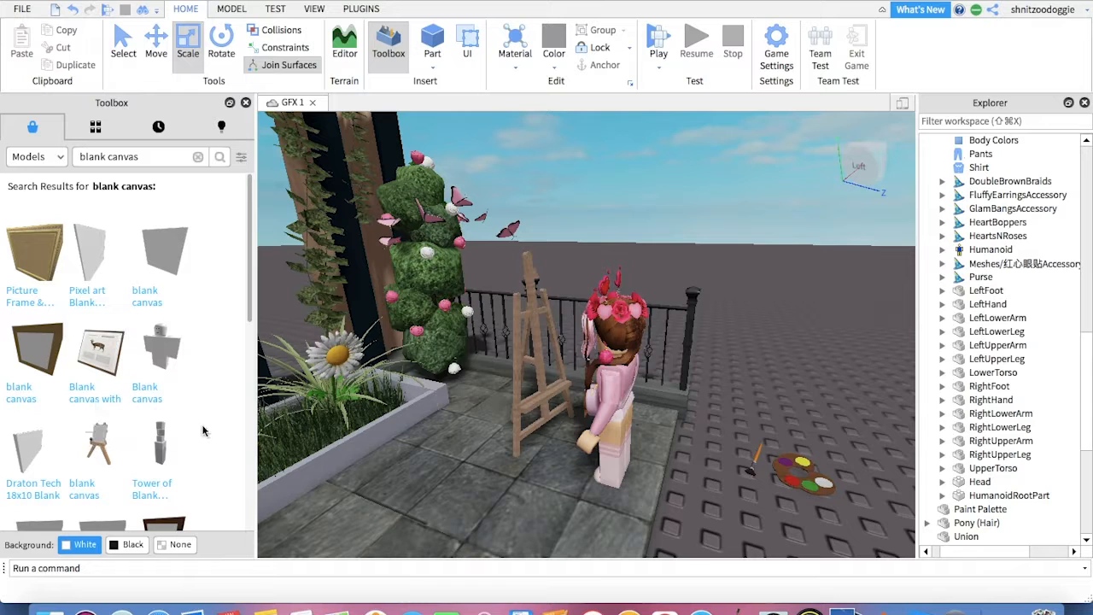
pyautogui.scroll(-3, 202, 430)
pyautogui.scroll(3, 109, 363)
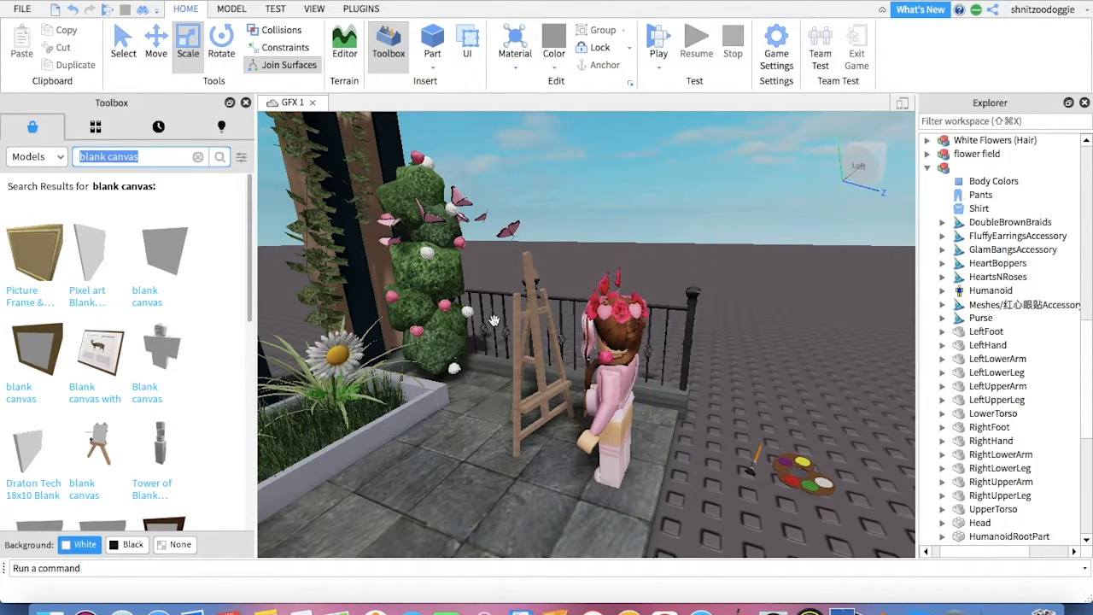
# Step: Search the models for "painting" and look through the results for a picture that suits the easel
pyautogui.moveTo(498, 321)
pyautogui.mouseDown(button='right')
pyautogui.moveTo(465, 265)
pyautogui.moveTo(504, 341)
pyautogui.mouseUp(button='right')
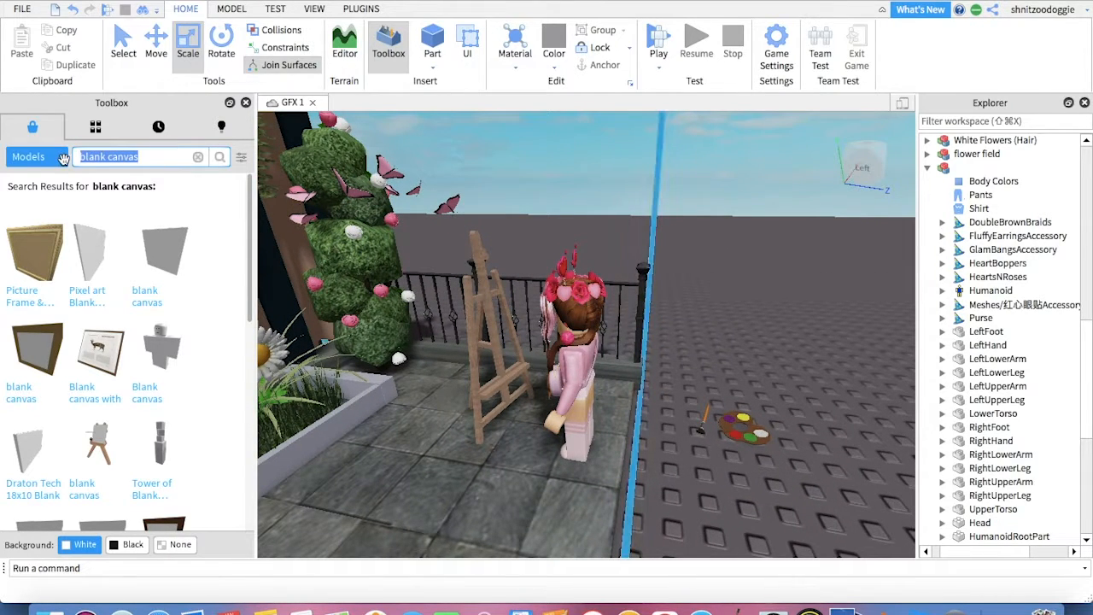
pyautogui.write('ing')
pyautogui.press('Return')
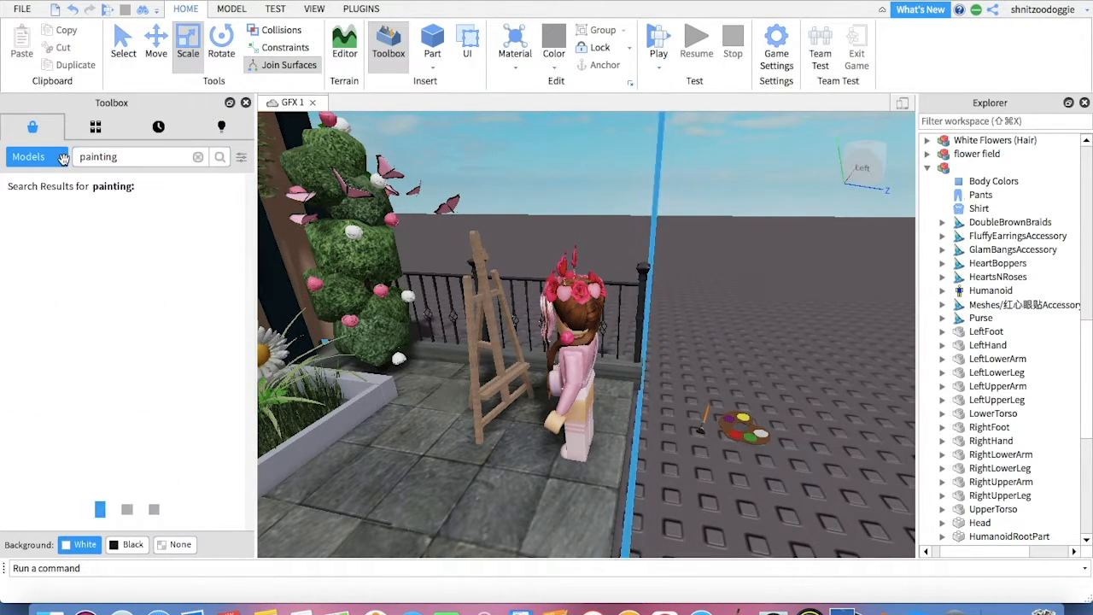
pyautogui.scroll(-3, 162, 352)
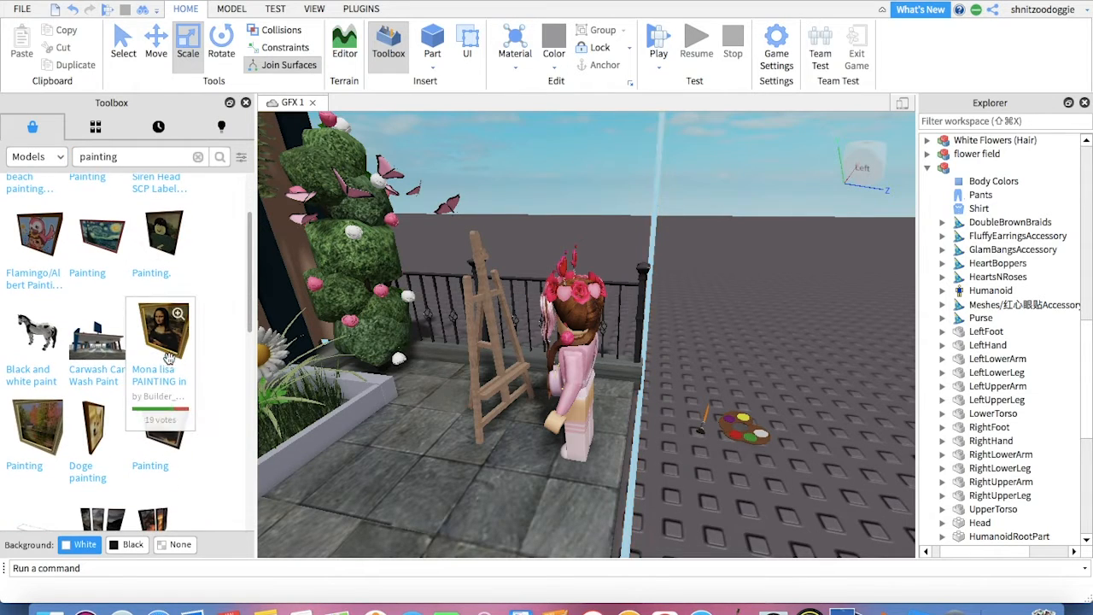
pyautogui.scroll(-8, 168, 357)
pyautogui.scroll(-6, 208, 346)
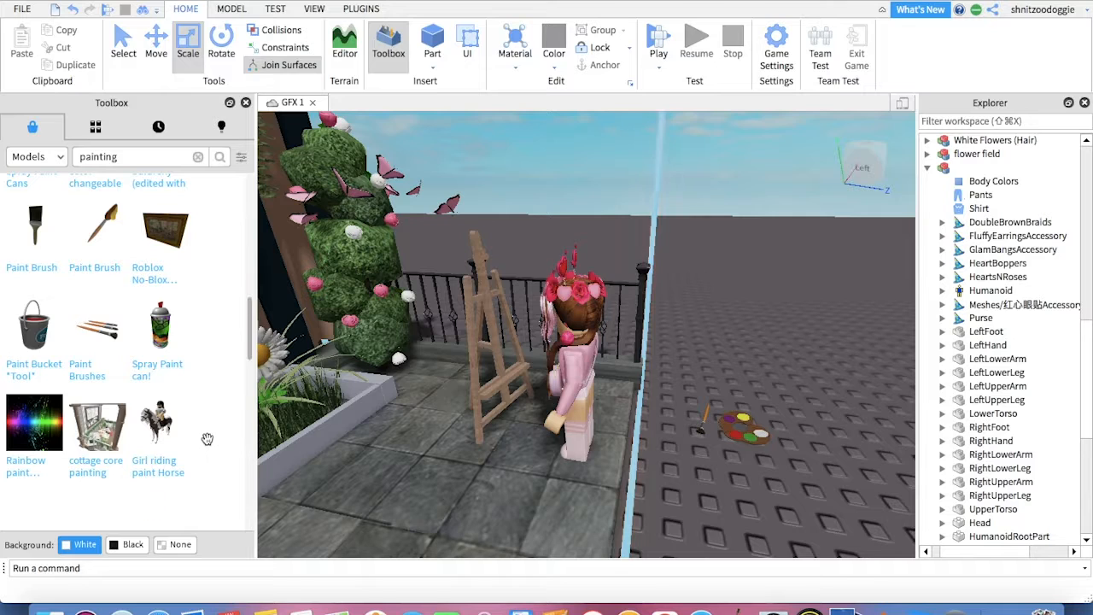
pyautogui.scroll(-8, 205, 433)
pyautogui.scroll(20, 205, 427)
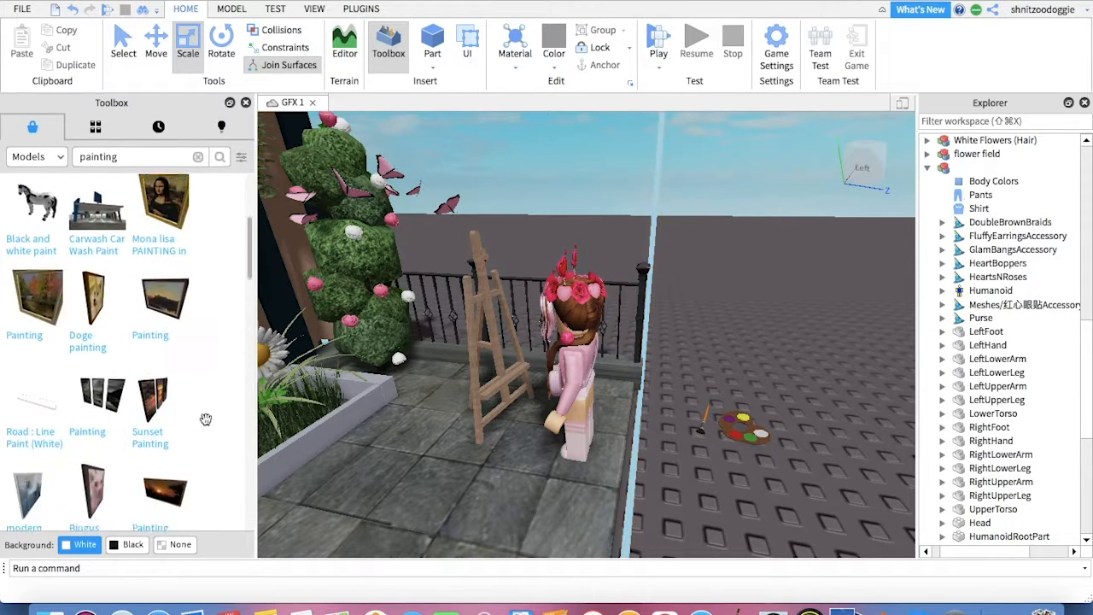
pyautogui.scroll(6, 205, 418)
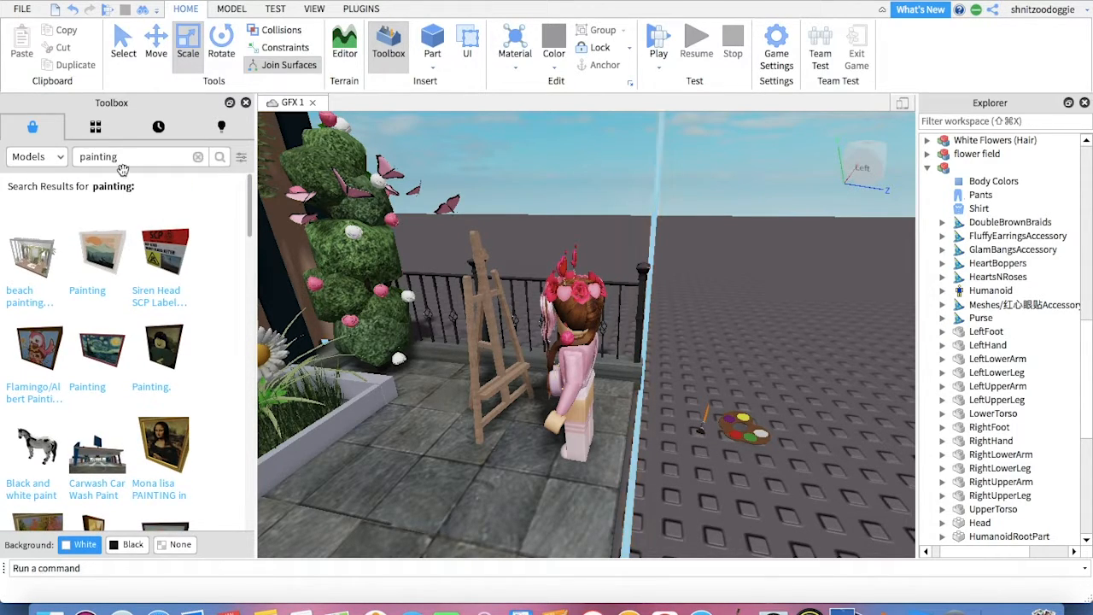
# Step: Broaden the model search to "paint" and look through the results for a picture or canvas
pyautogui.press('Return')
pyautogui.scroll(-10, 205, 359)
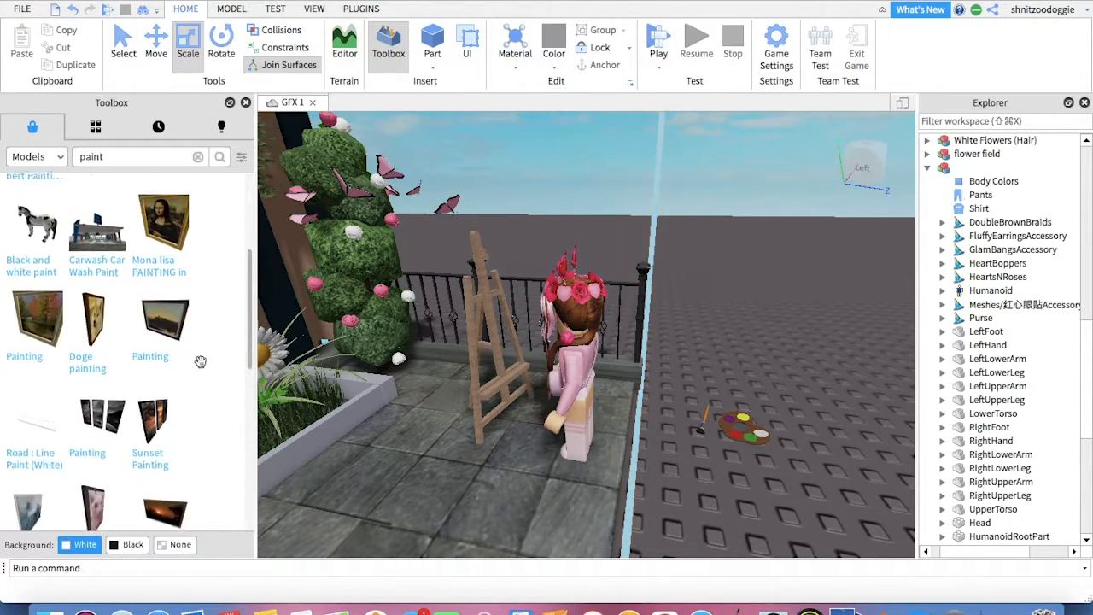
pyautogui.scroll(-5, 194, 386)
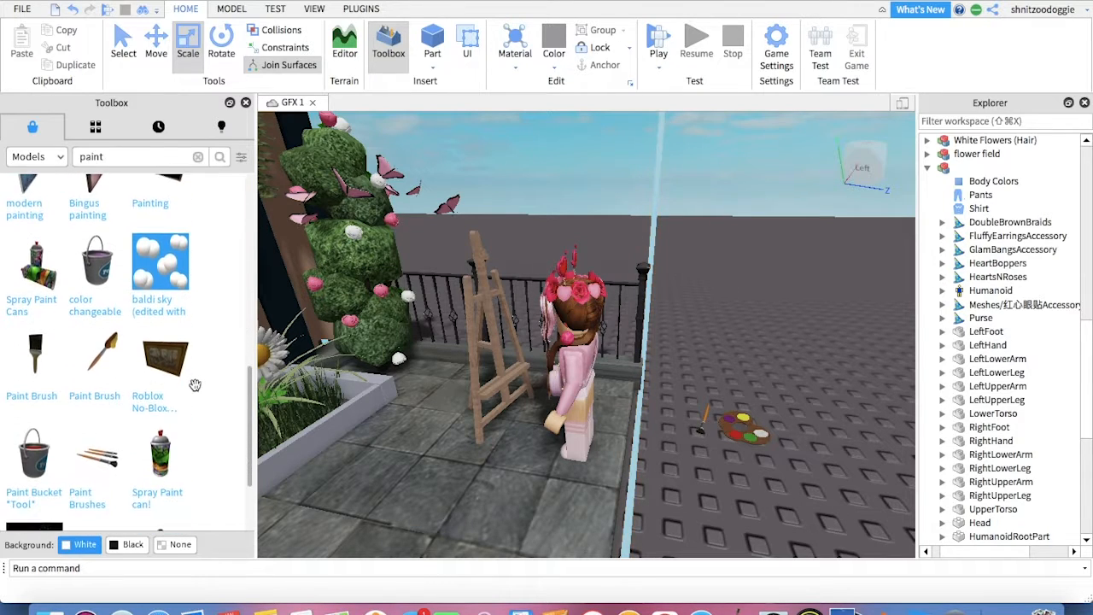
# Step: Examine the blank framed canvas on the other character's easel, including its Painting model's parts and available actions
pyautogui.moveTo(695, 472); pyautogui.dragTo(752, 448, button='right')
pyautogui.scroll(5, 752, 449)
pyautogui.scroll(5, 753, 449)
pyautogui.scroll(2, 752, 448)
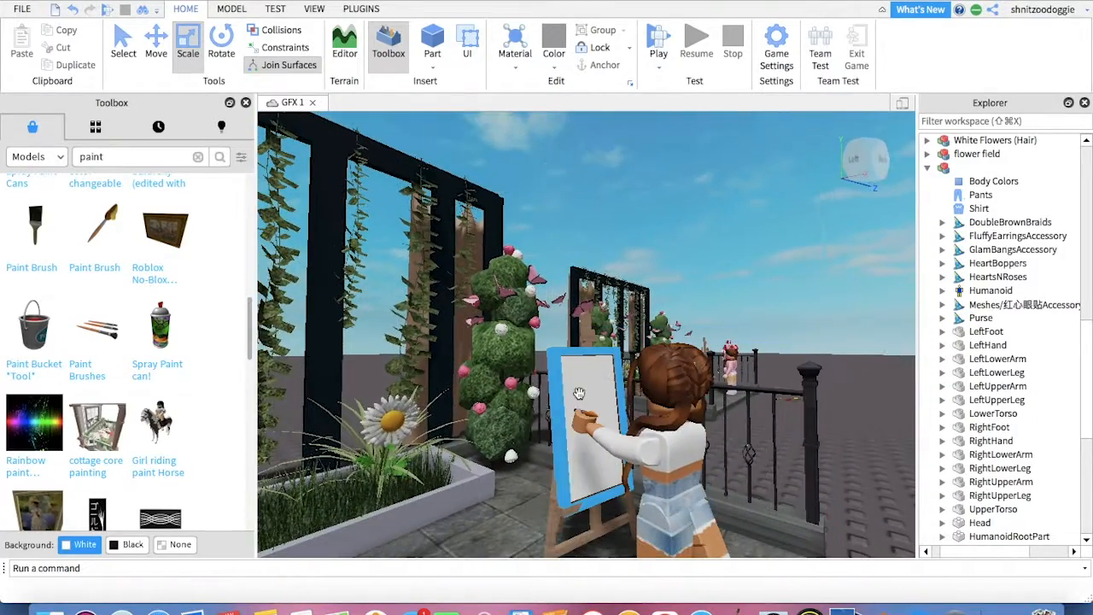
pyautogui.click(593, 392)
pyautogui.click(941, 141)
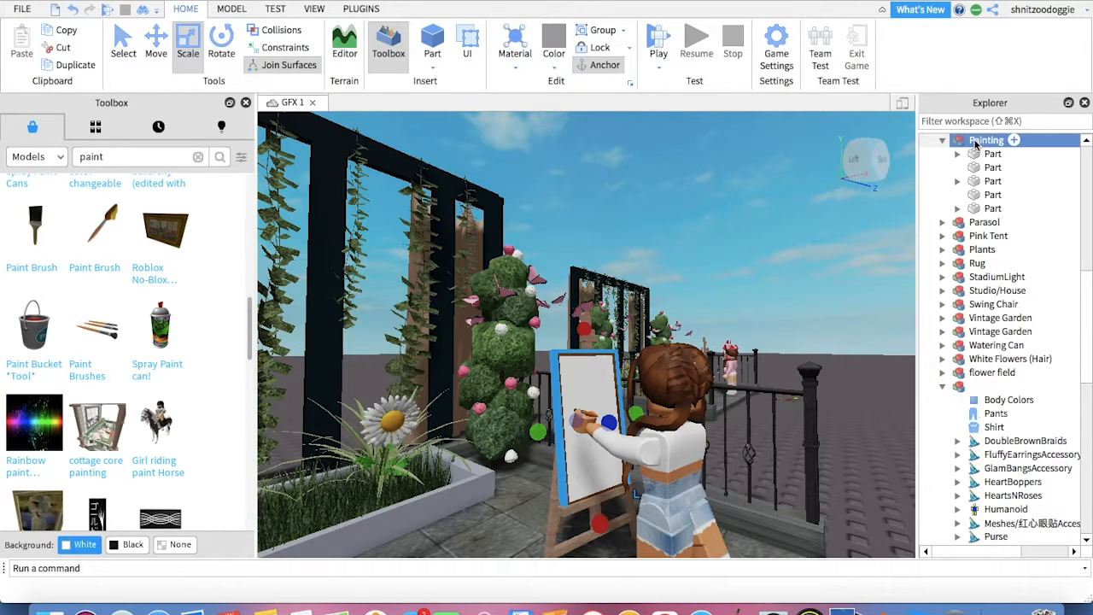
pyautogui.rightClick(978, 139)
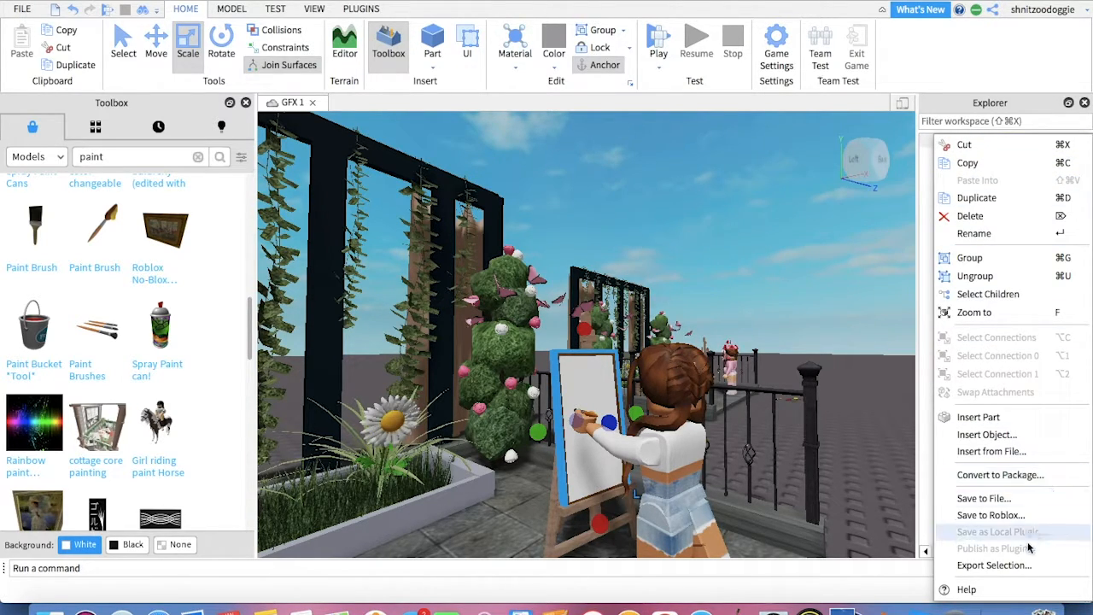
pyautogui.click(927, 134)
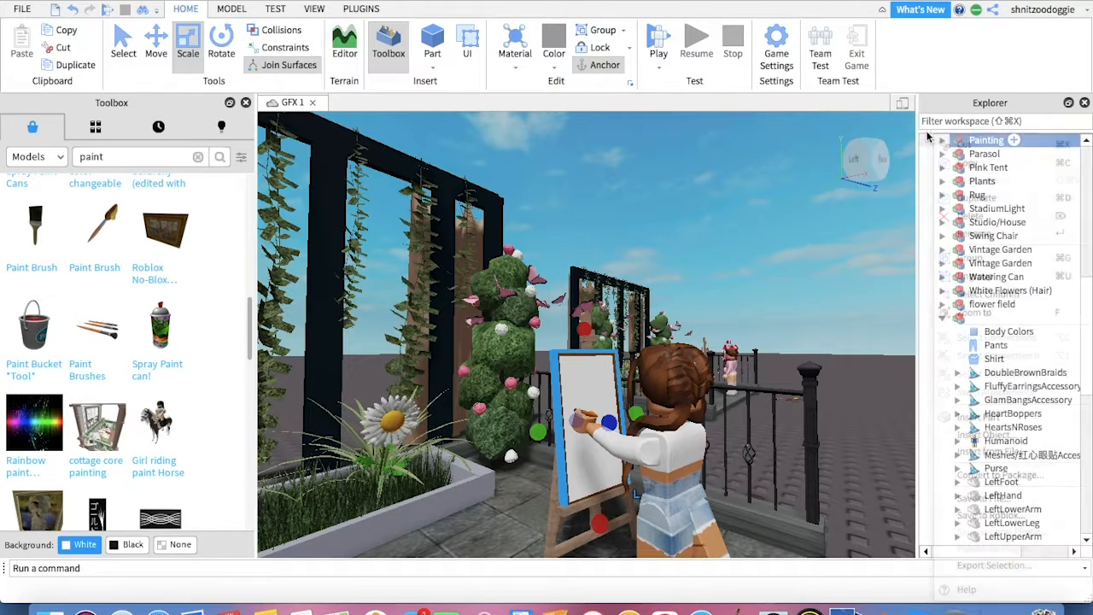
# Step: Search the models for "painting" again and look through the results for the blank framed canvas
pyautogui.moveTo(811, 196); pyautogui.dragTo(905, 248, button='right')
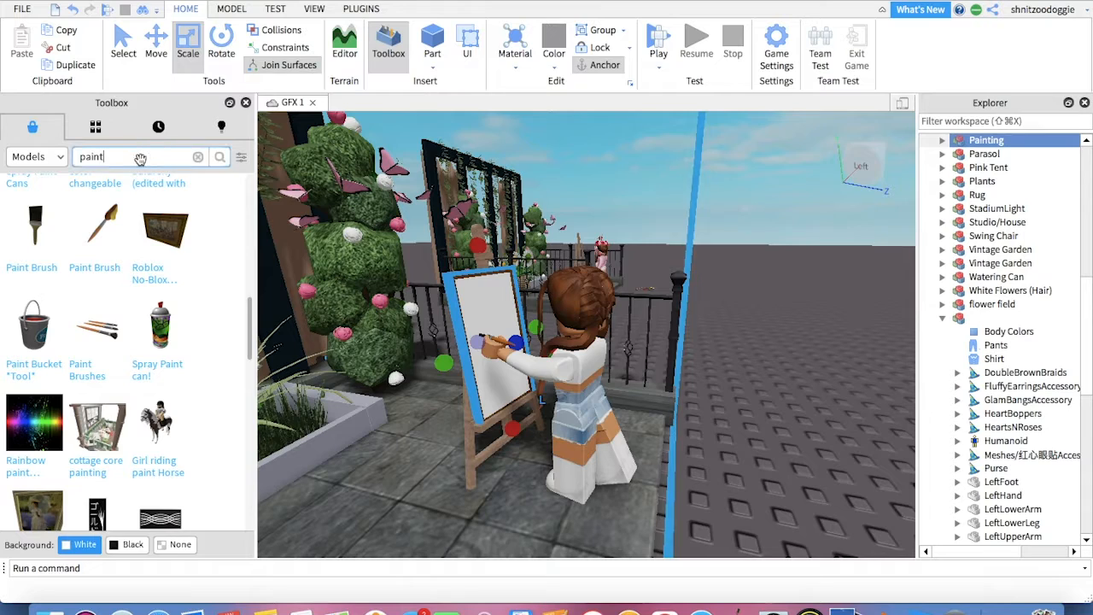
pyautogui.write('ing')
pyautogui.press('Return')
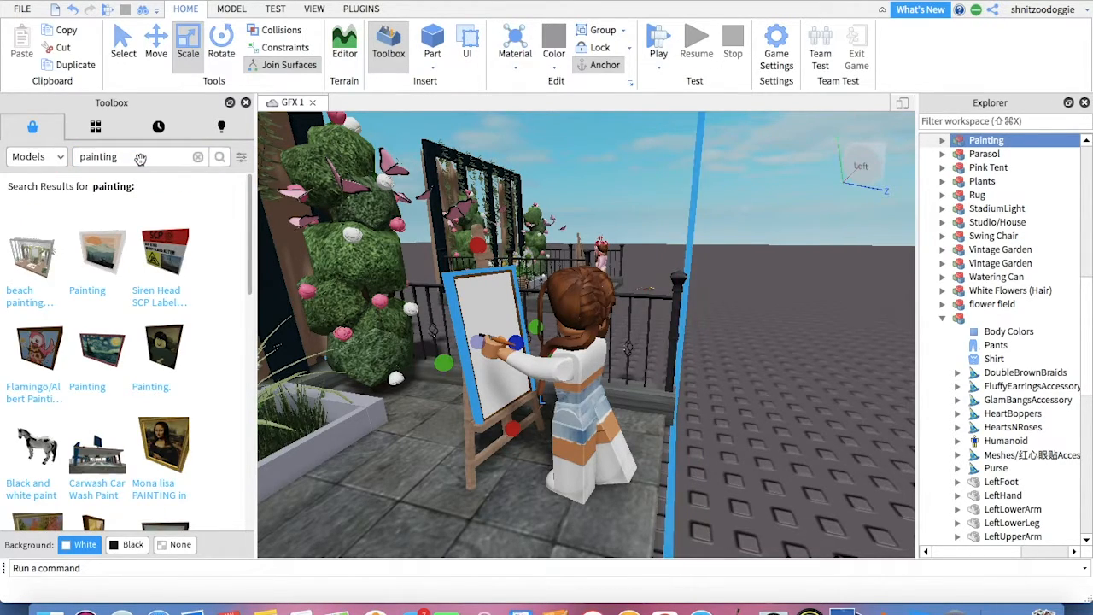
pyautogui.scroll(-5, 204, 462)
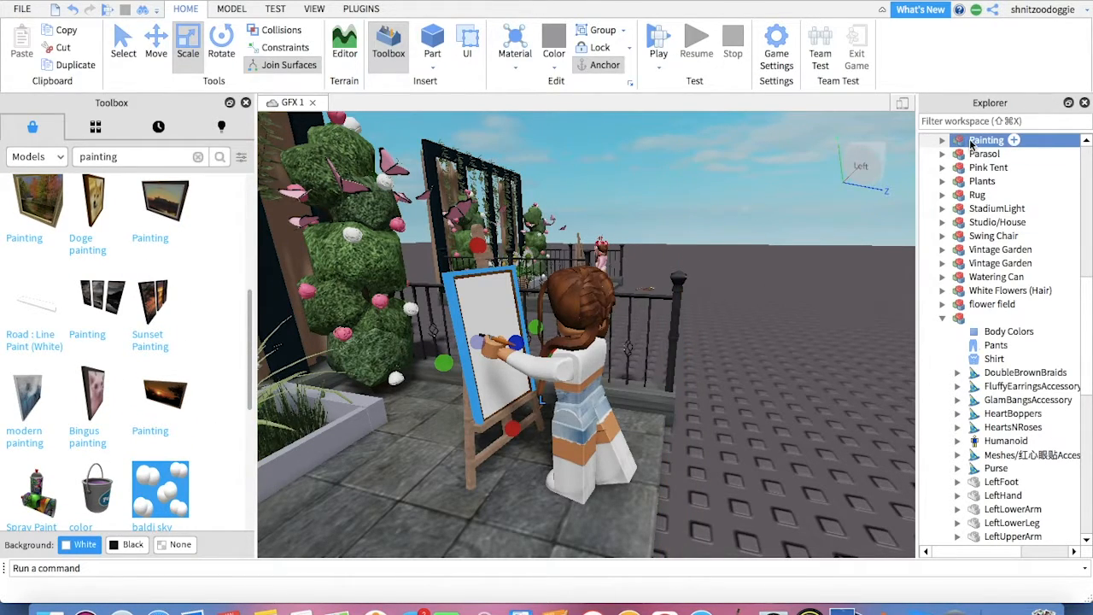
pyautogui.rightClick(1027, 139)
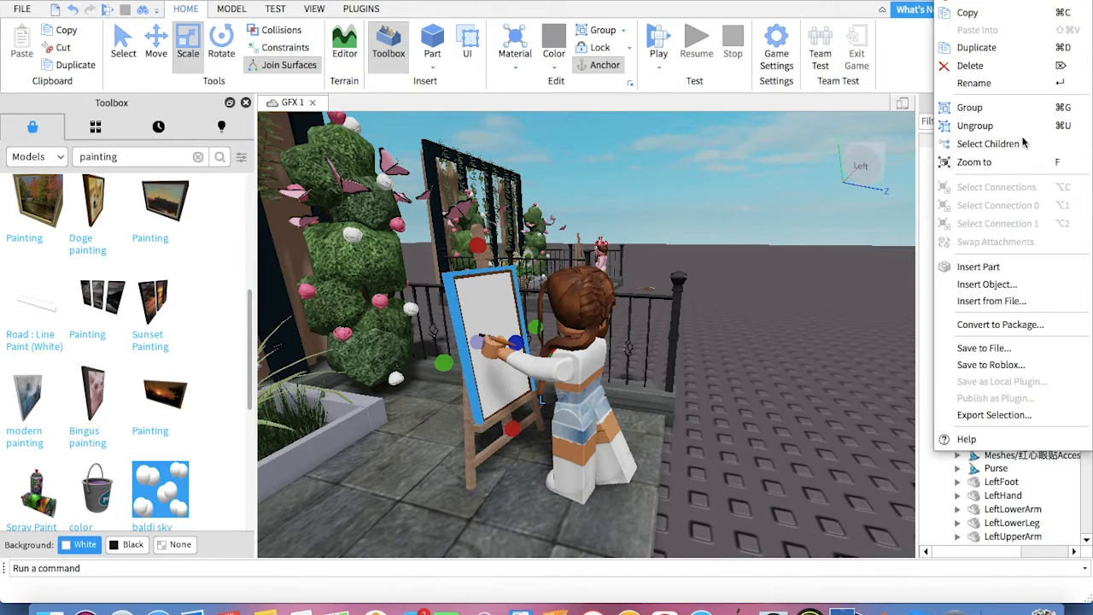
pyautogui.click(926, 149)
pyautogui.scroll(-8, 199, 425)
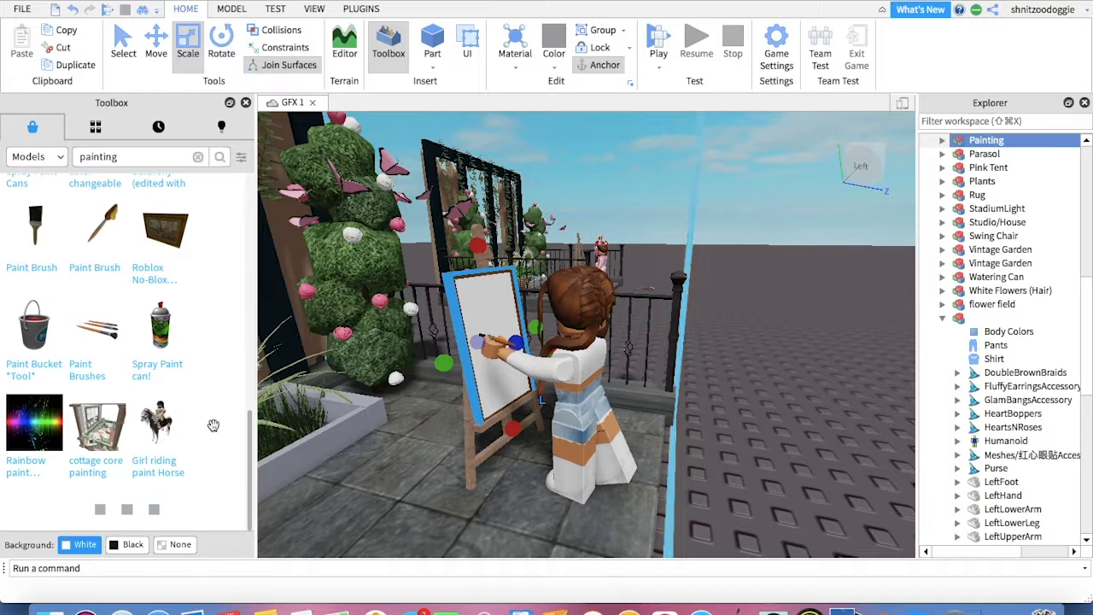
pyautogui.scroll(-10, 215, 426)
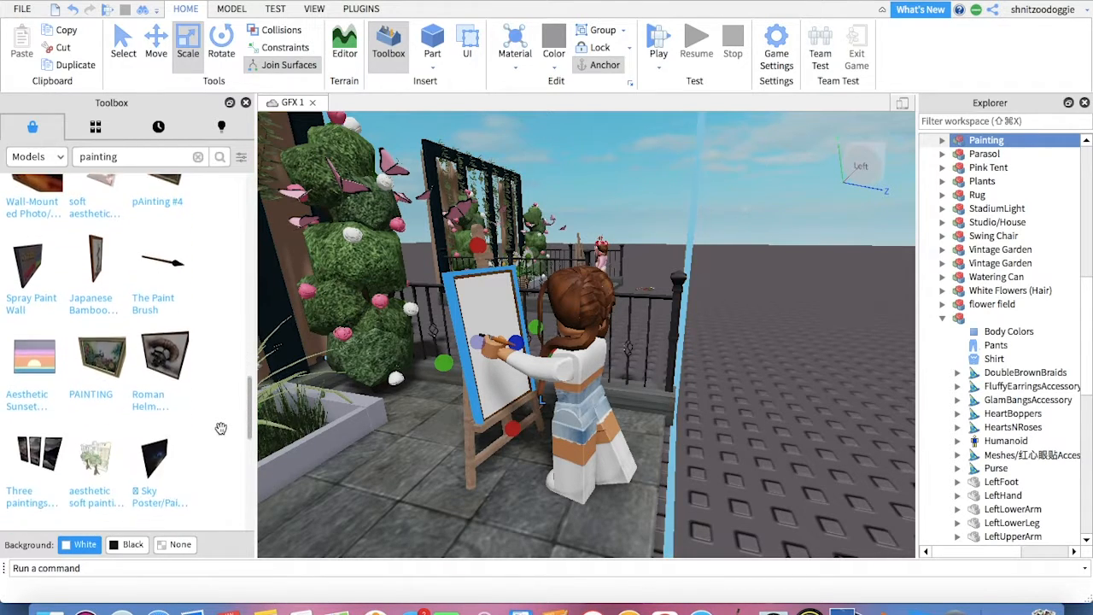
pyautogui.scroll(-5, 221, 427)
pyautogui.scroll(-10, 221, 427)
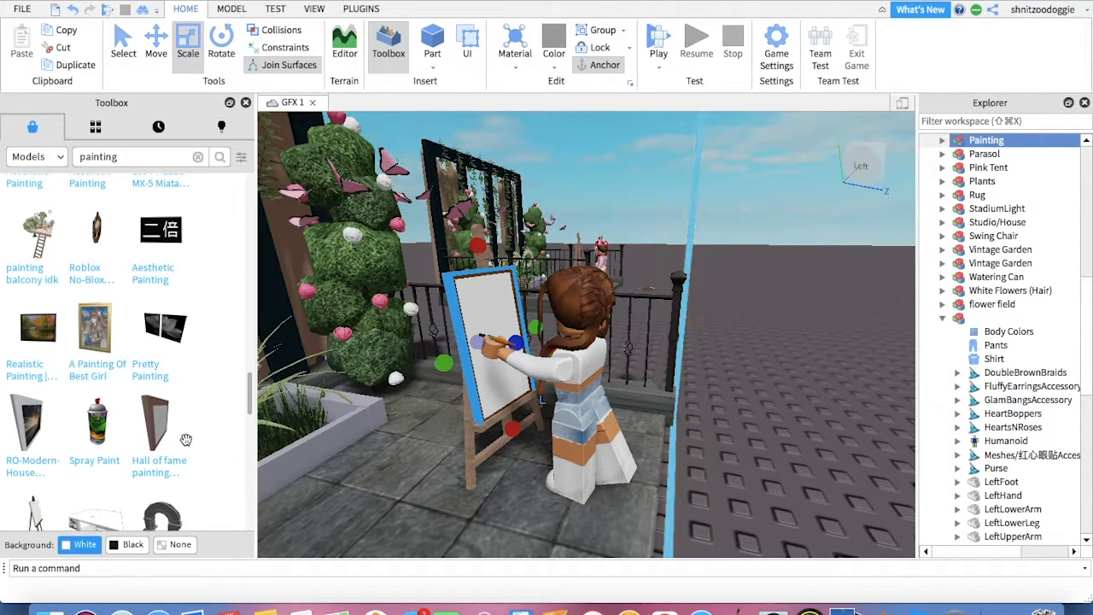
pyautogui.scroll(-5, 185, 439)
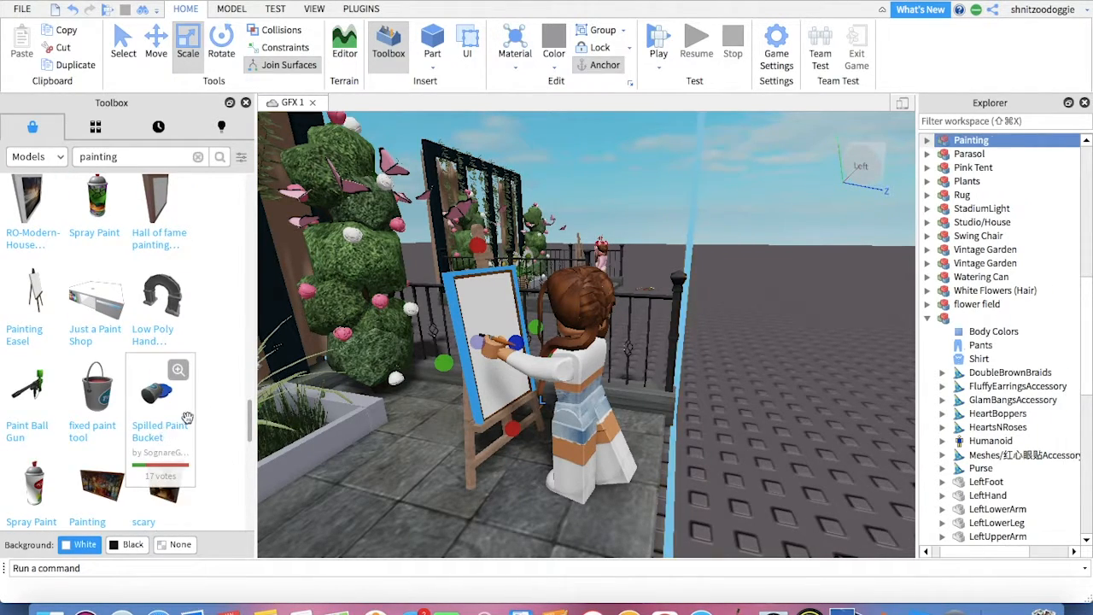
# Step: Check the empty easel beside the pink-dressed character and compare further painting models that could go on it
pyautogui.click(766, 439)
pyautogui.press('w')
pyautogui.moveTo(766, 439); pyautogui.dragTo(769, 441, button='right')
pyautogui.press('a')
pyautogui.press('d')
pyautogui.press('w')
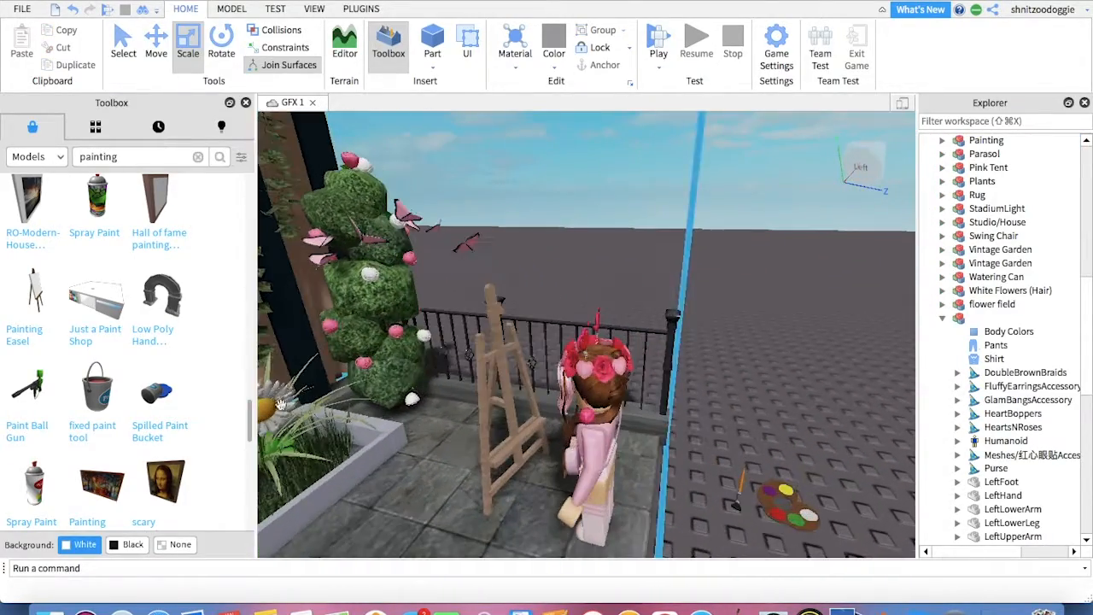
pyautogui.scroll(-10, 204, 394)
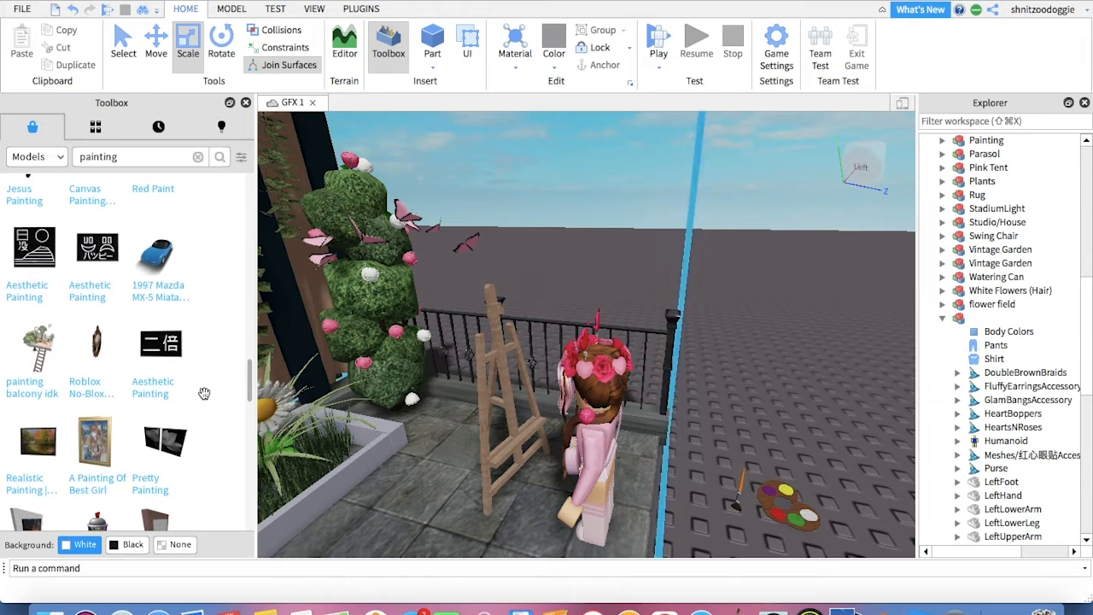
pyautogui.scroll(8, 121, 462)
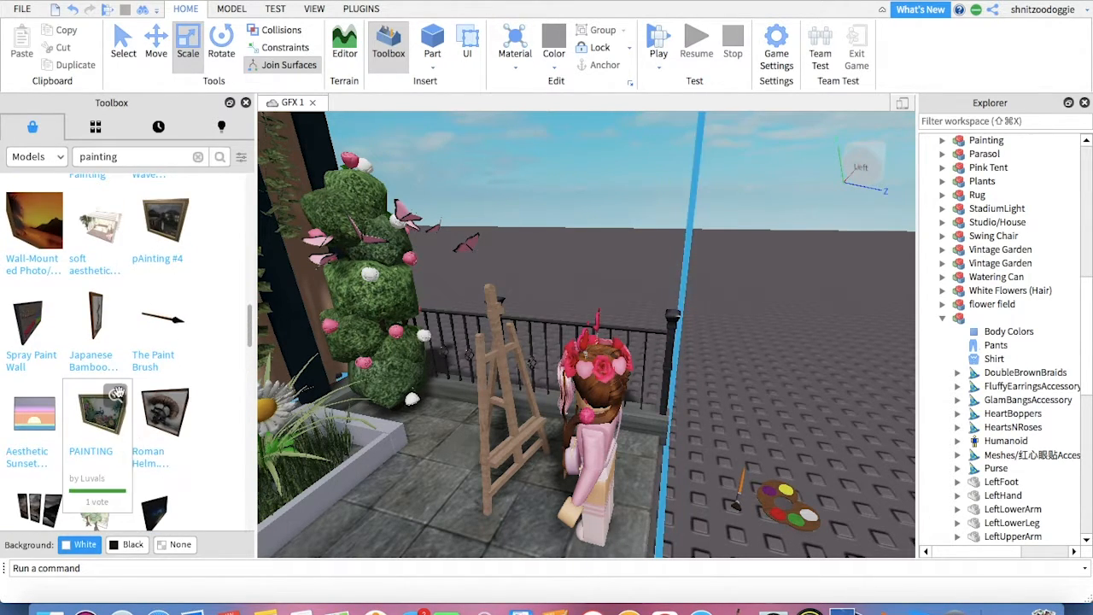
pyautogui.scroll(2, 141, 426)
pyautogui.press('d')
pyautogui.press('d')
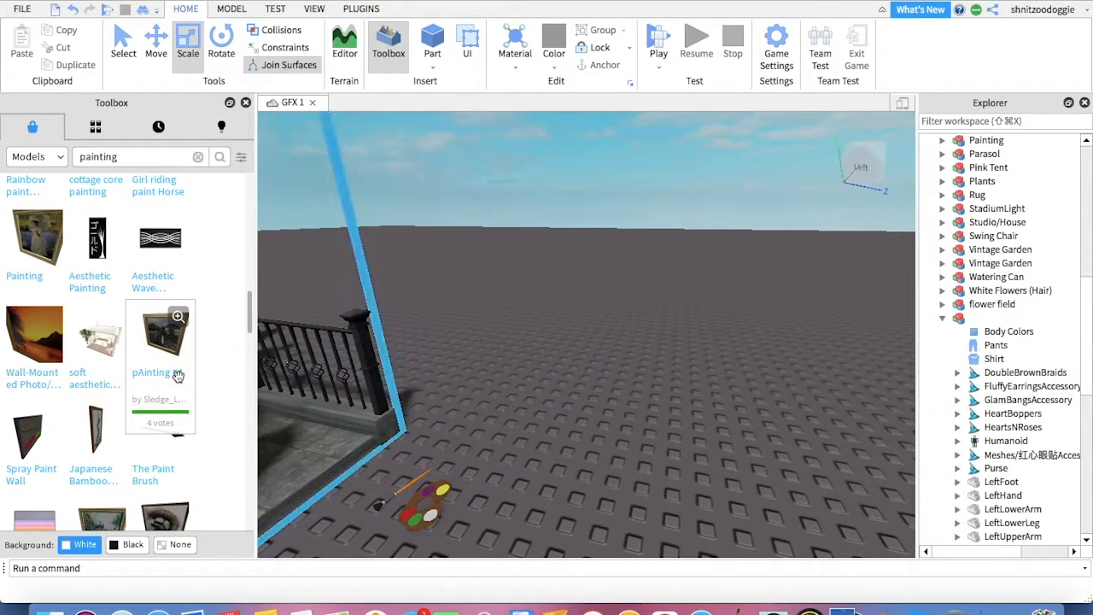
pyautogui.scroll(5, 179, 370)
pyautogui.scroll(10, 175, 376)
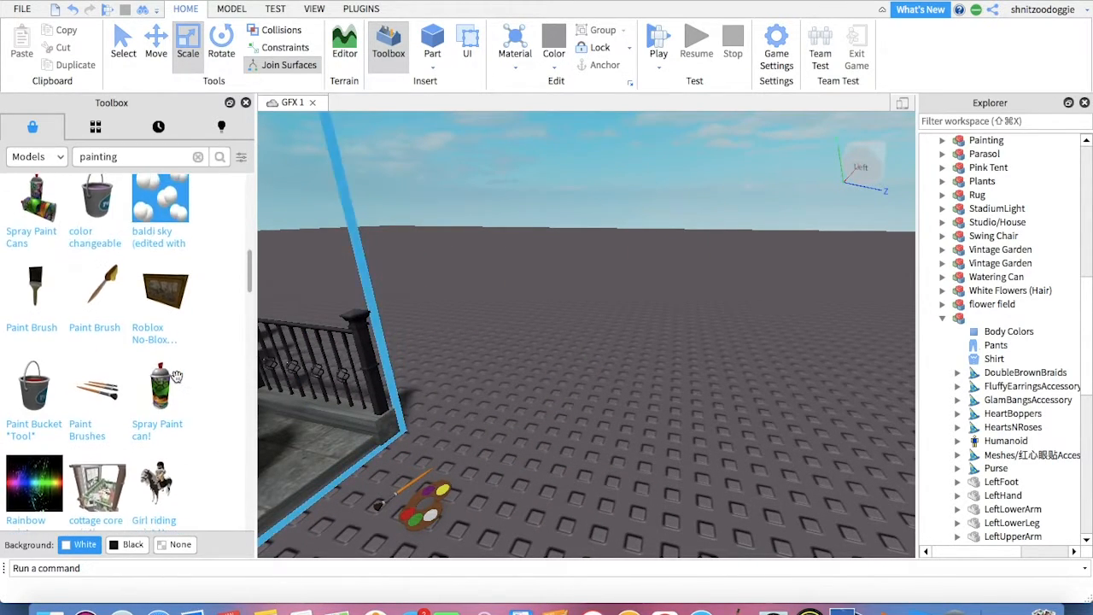
pyautogui.scroll(1, 175, 376)
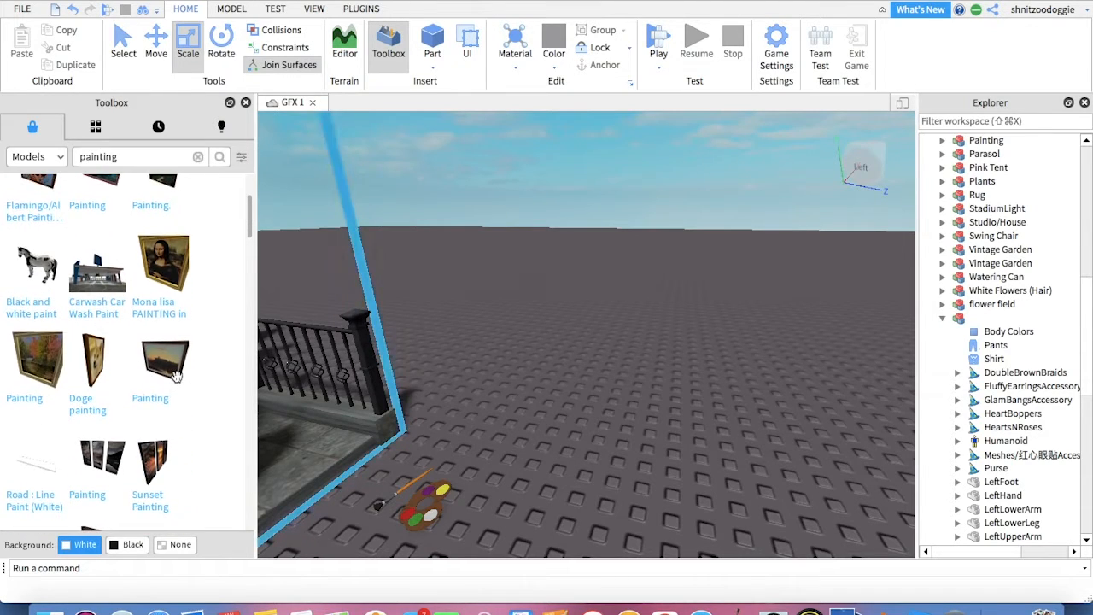
pyautogui.scroll(5, 162, 389)
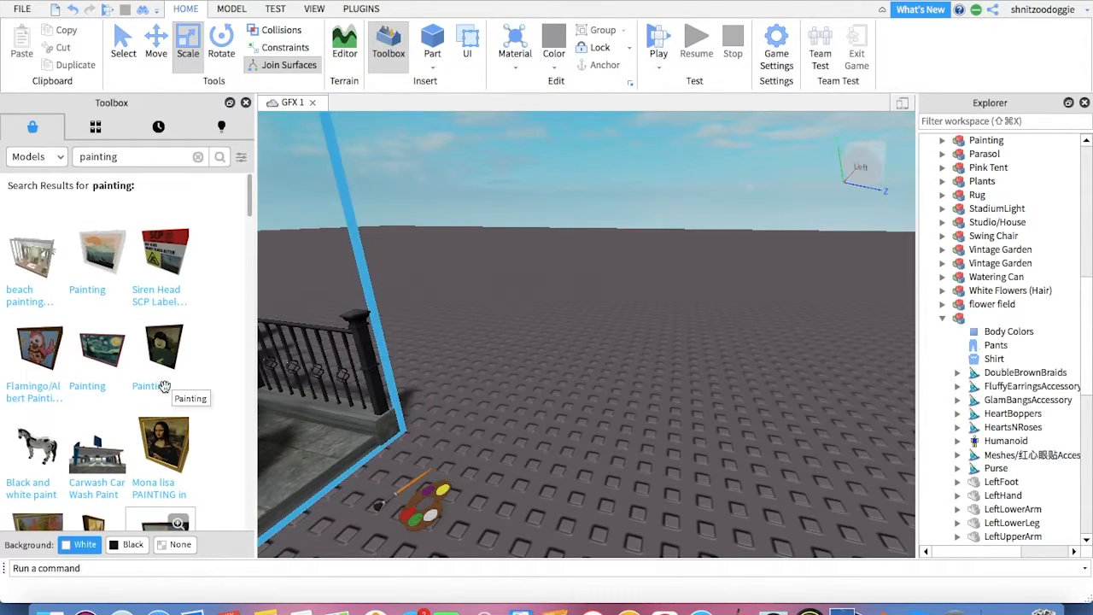
# Step: Insert the white-framed Painting of a misty mountain forest with an orange sun onto the baseplate and scale it down
pyautogui.rightClick(103, 276)
pyautogui.click(178, 321)
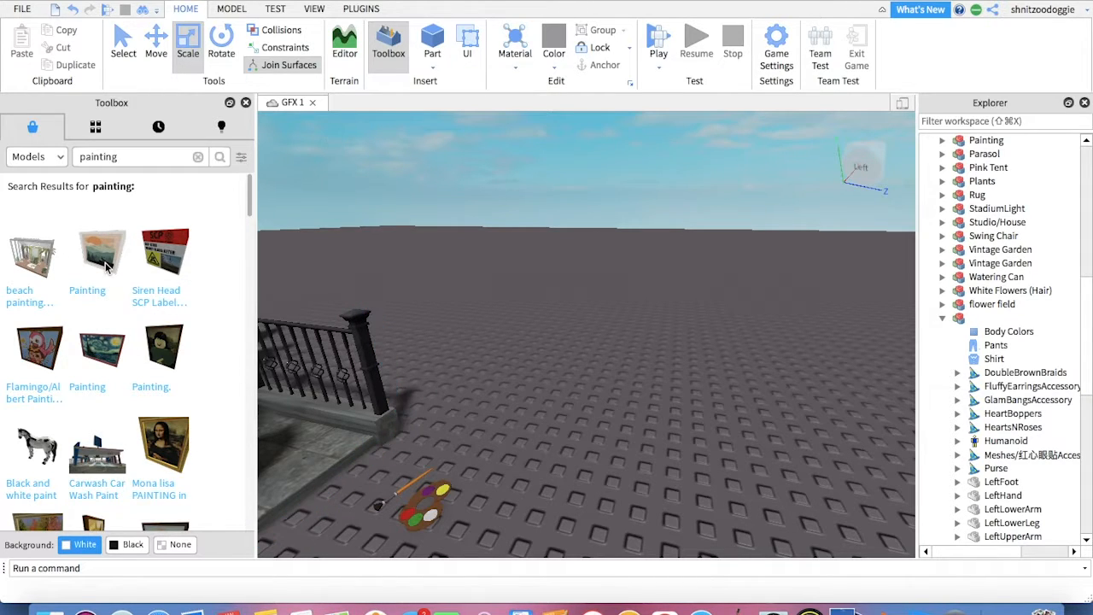
pyautogui.click(109, 273)
pyautogui.moveTo(527, 420)
pyautogui.mouseDown(button='right')
pyautogui.moveTo(578, 439)
pyautogui.moveTo(645, 440)
pyautogui.moveTo(602, 434)
pyautogui.mouseUp(button='right')
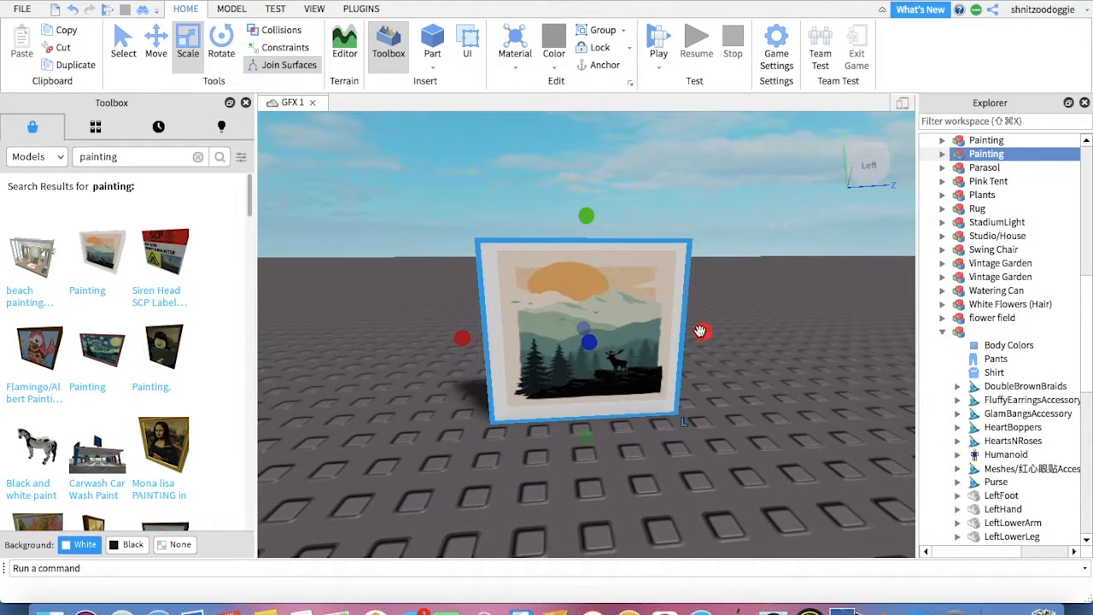
pyautogui.scroll(-6, 702, 335)
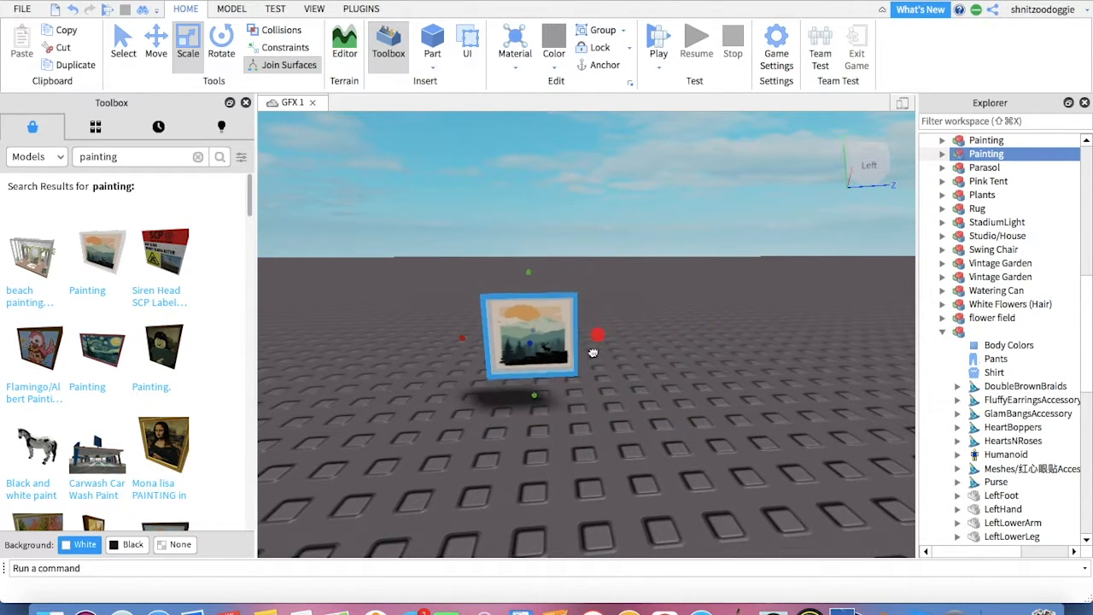
pyautogui.moveTo(592, 353); pyautogui.dragTo(663, 344)
# Step: Move the mountain painting across the baseplate to the garden floor's edge, beside the fan brush and palette
pyautogui.moveTo(683, 384)
pyautogui.mouseDown(button='right')
pyautogui.moveTo(694, 386)
pyautogui.moveTo(656, 359)
pyautogui.mouseUp(button='right')
pyautogui.moveTo(576, 347); pyautogui.dragTo(439, 236)
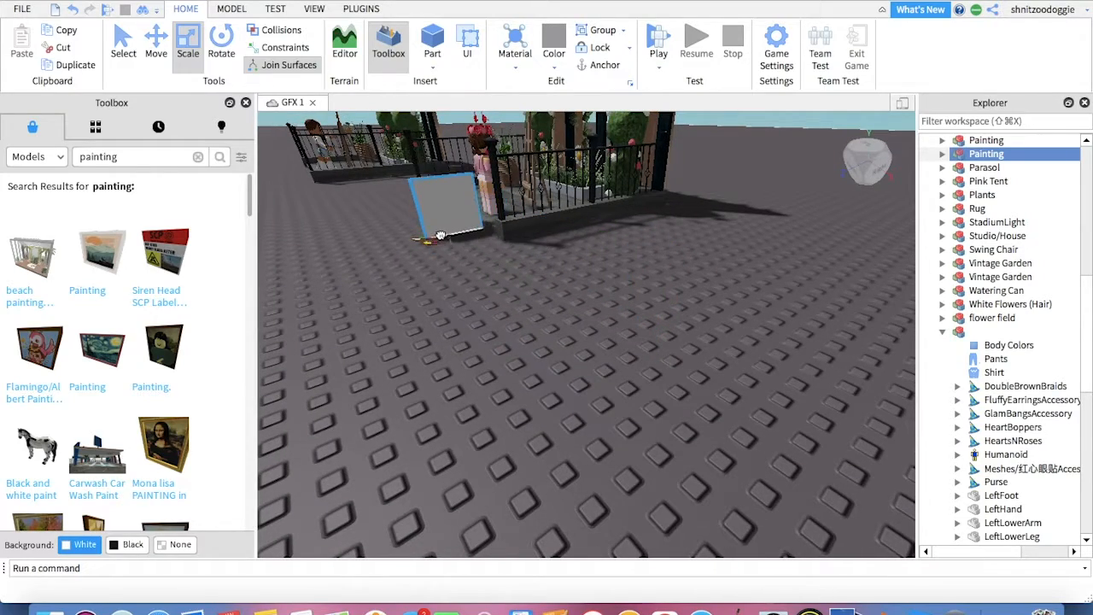
pyautogui.moveTo(526, 332)
pyautogui.mouseDown(button='right')
pyautogui.moveTo(540, 335)
pyautogui.moveTo(517, 341)
pyautogui.moveTo(563, 348)
pyautogui.mouseUp(button='right')
pyautogui.press('w')
pyautogui.press('s')
pyautogui.moveTo(564, 348); pyautogui.dragTo(497, 327)
pyautogui.click(536, 446)
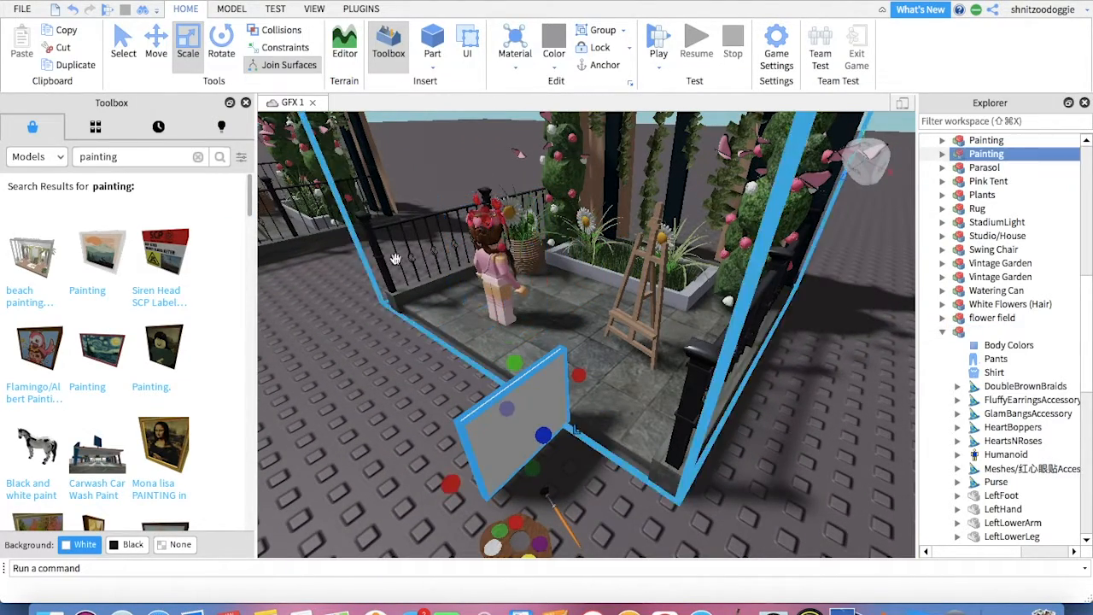
# Step: Rotate the mountain painting so its picture faces the front of the garden, and move it up between the character and the easel
pyautogui.click(221, 50)
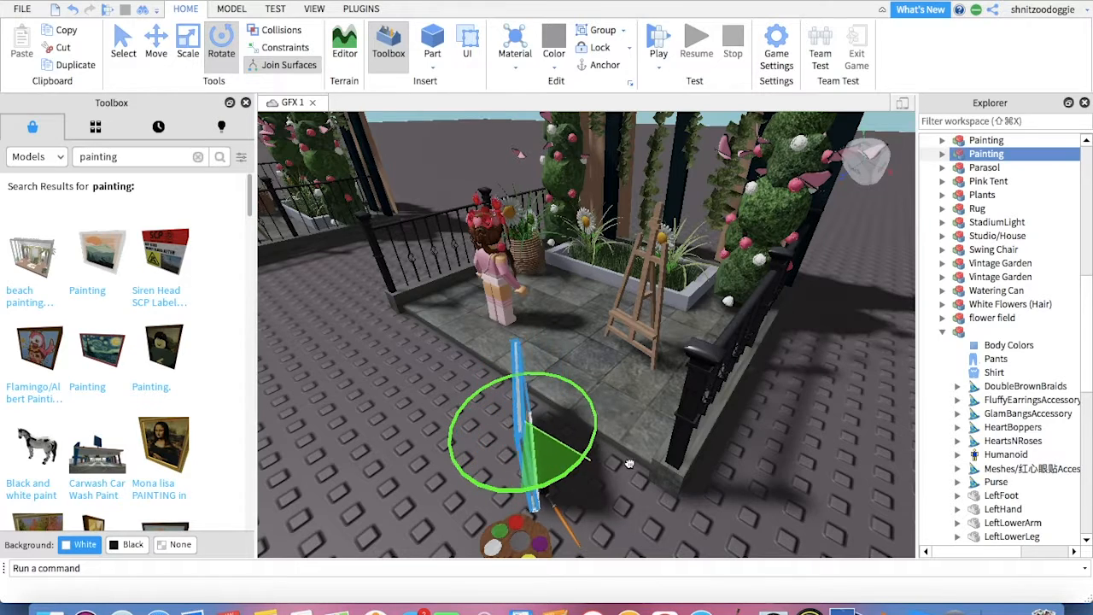
pyautogui.moveTo(660, 447); pyautogui.dragTo(549, 426)
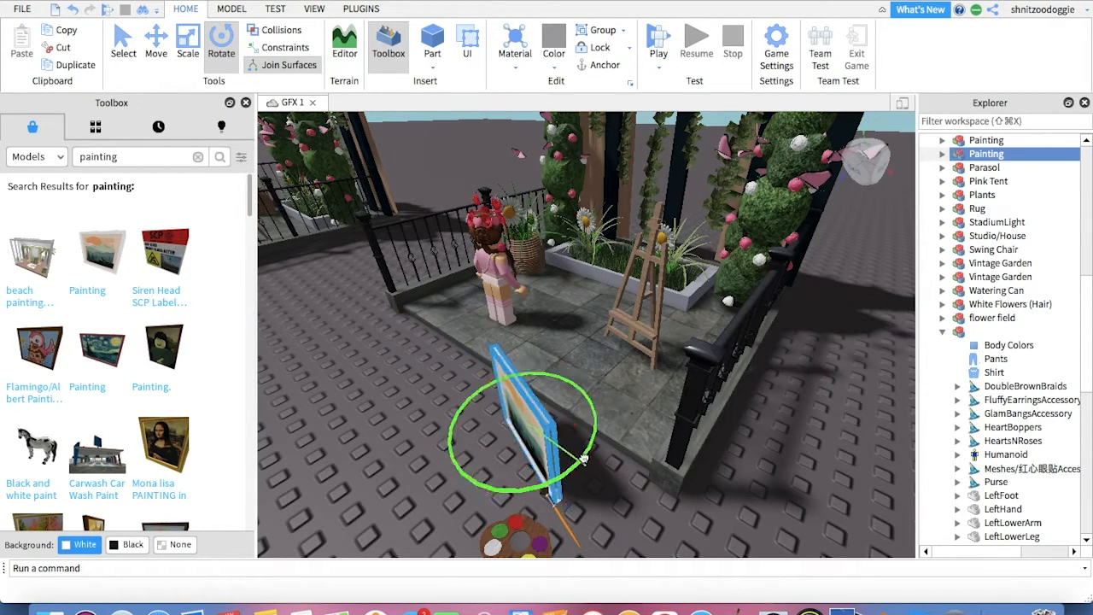
pyautogui.moveTo(537, 362); pyautogui.dragTo(361, 223)
pyautogui.click(156, 44)
pyautogui.moveTo(529, 419); pyautogui.dragTo(581, 307)
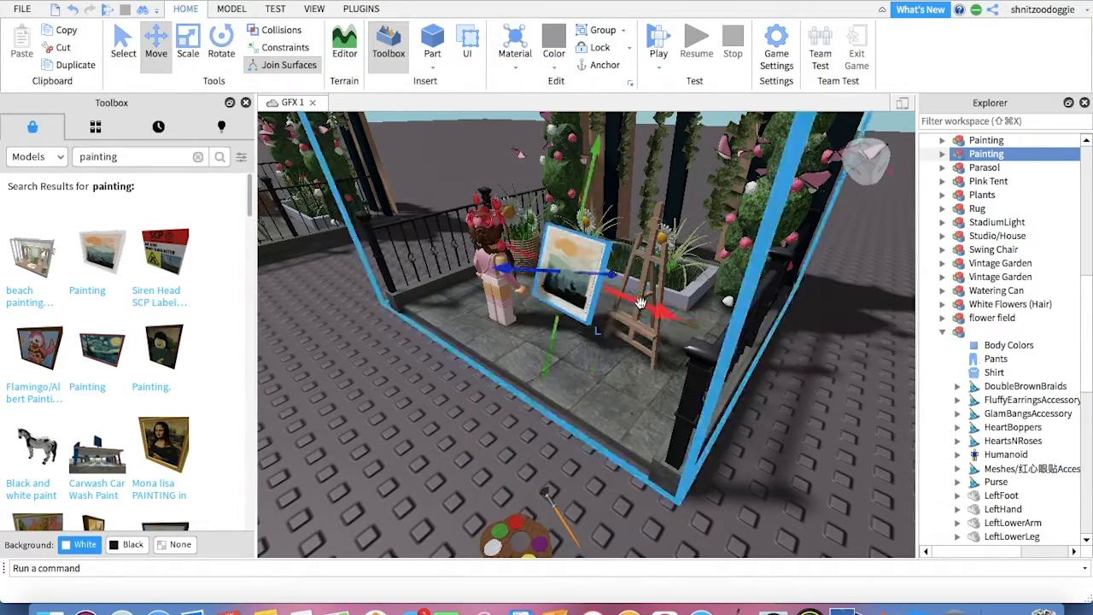
# Step: Tilt the mountain painting back to match the easel's slope and bring it against the easel
pyautogui.moveTo(759, 376); pyautogui.dragTo(759, 334, button='right')
pyautogui.scroll(3, 759, 334)
pyautogui.click(221, 45)
pyautogui.moveTo(491, 345)
pyautogui.mouseDown()
pyautogui.moveTo(504, 342)
pyautogui.moveTo(504, 377)
pyautogui.moveTo(468, 375)
pyautogui.mouseUp()
pyautogui.click(155, 45)
pyautogui.click(219, 47)
pyautogui.click(155, 47)
pyautogui.moveTo(597, 342)
pyautogui.mouseDown(button='right')
pyautogui.moveTo(598, 384)
pyautogui.moveTo(597, 354)
pyautogui.mouseUp(button='right')
pyautogui.click(177, 56)
pyautogui.click(156, 47)
# Step: Fine-tune the painting's tilt and position from the side so it rests flush on the easel's ledge
pyautogui.moveTo(708, 473)
pyautogui.mouseDown(button='right')
pyautogui.moveTo(649, 473)
pyautogui.moveTo(597, 427)
pyautogui.moveTo(649, 384)
pyautogui.mouseUp(button='right')
pyautogui.click(221, 47)
pyautogui.moveTo(542, 279); pyautogui.dragTo(536, 273)
pyautogui.moveTo(591, 222); pyautogui.dragTo(600, 171)
pyautogui.moveTo(599, 171); pyautogui.dragTo(746, 444, button='right')
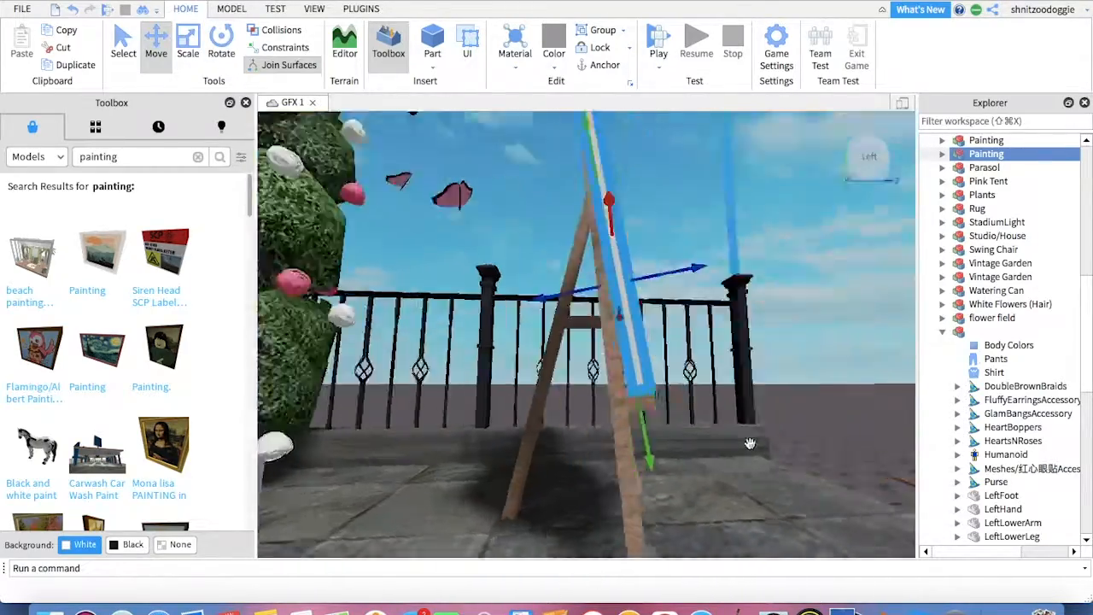
pyautogui.scroll(2, 746, 444)
pyautogui.press('super+4')
pyautogui.press('super+2')
pyautogui.moveTo(612, 286)
pyautogui.mouseDown(button='right')
pyautogui.moveTo(871, 415)
pyautogui.moveTo(620, 207)
pyautogui.mouseUp(button='right')
pyautogui.press('super+4')
pyautogui.scroll(-5, 620, 208)
pyautogui.click(759, 388)
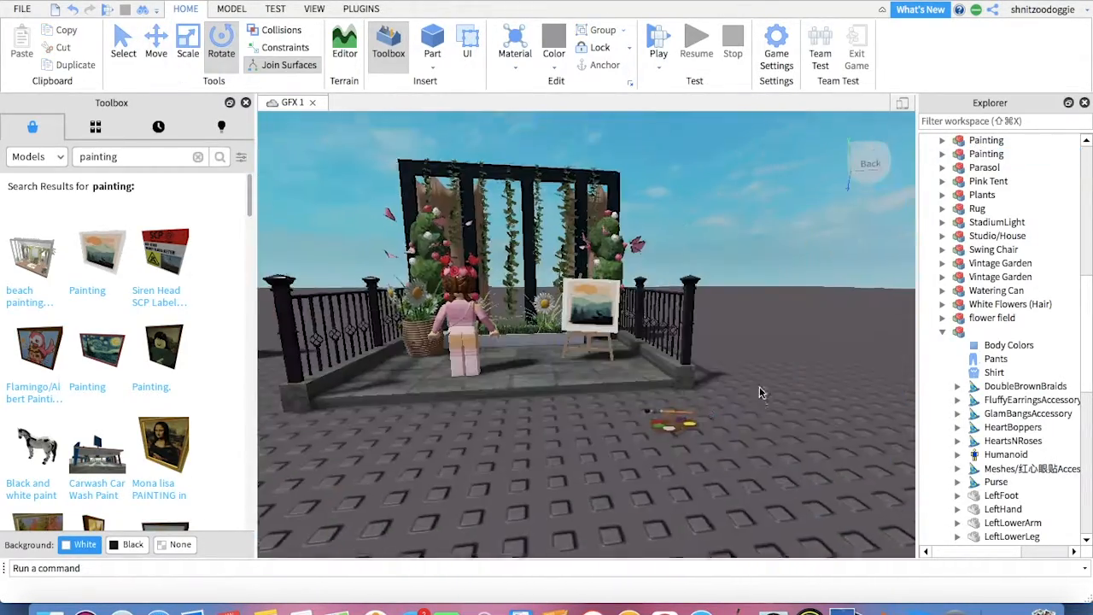
# Step: Place the pink-dressed character in front of the mountain painting, turn her towards the easel and adjust her distance from it
pyautogui.moveTo(759, 389); pyautogui.dragTo(615, 390, button='right')
pyautogui.scroll(4, 761, 390)
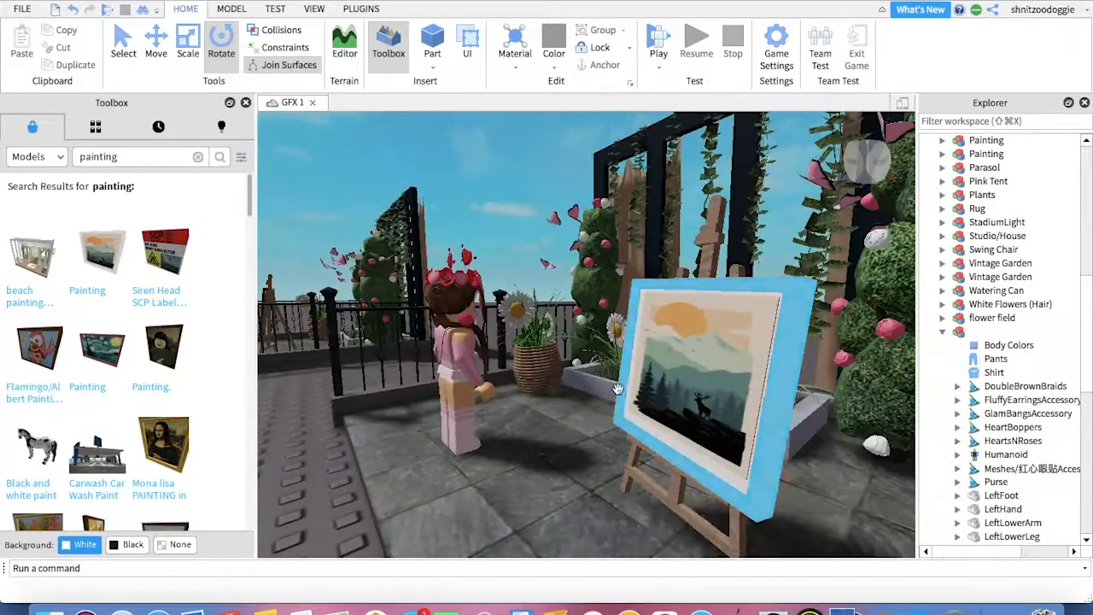
pyautogui.scroll(-4, 615, 390)
pyautogui.moveTo(558, 441); pyautogui.dragTo(578, 483)
pyautogui.moveTo(577, 483); pyautogui.dragTo(664, 432, button='right')
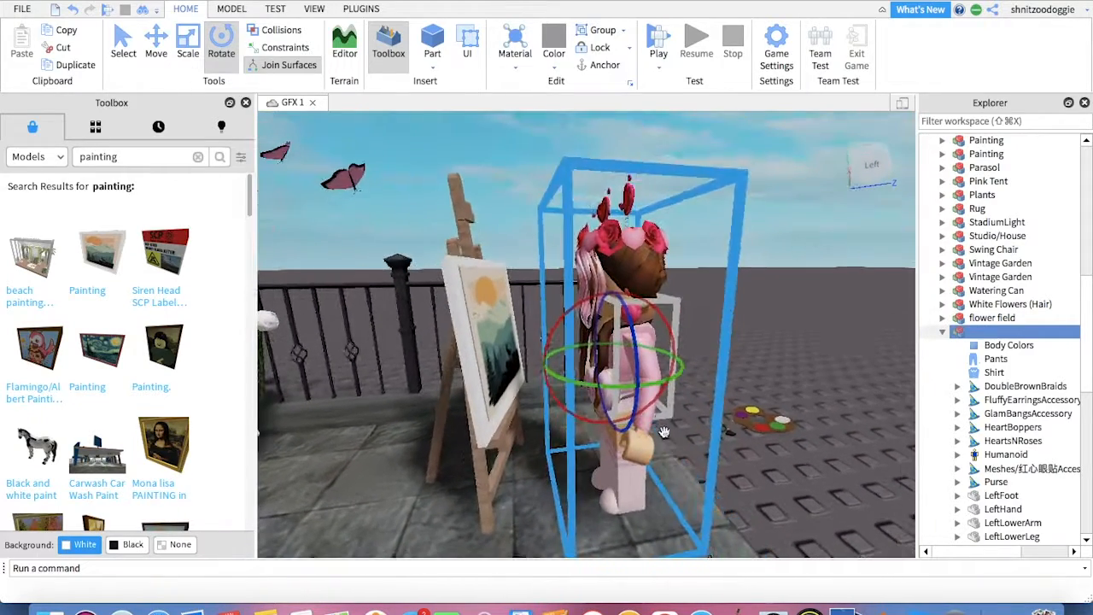
pyautogui.moveTo(641, 385); pyautogui.dragTo(666, 379)
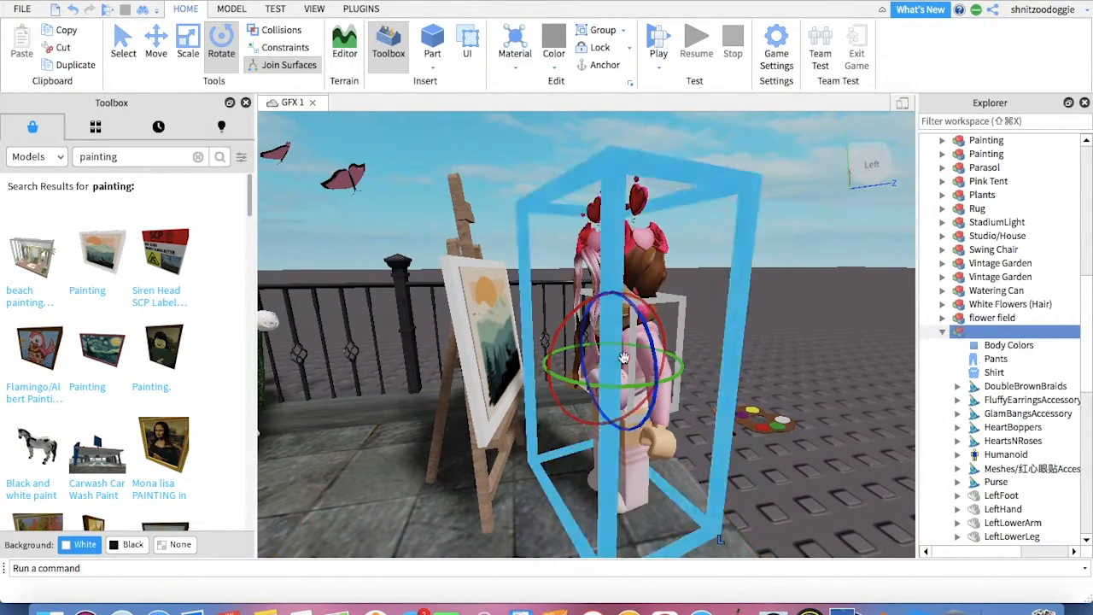
pyautogui.click(152, 44)
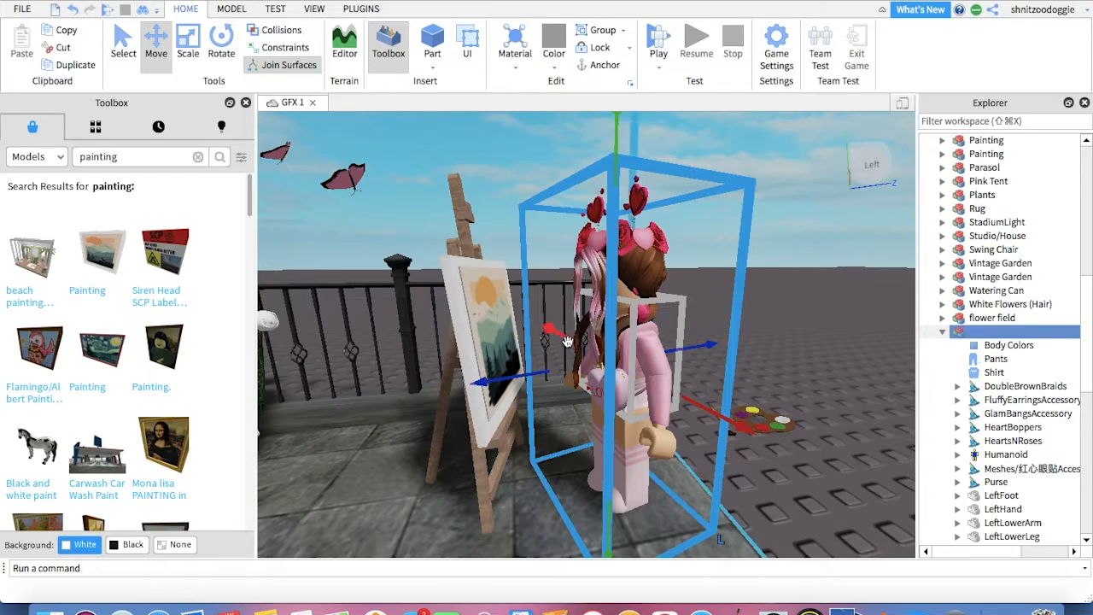
pyautogui.moveTo(566, 339); pyautogui.dragTo(665, 344)
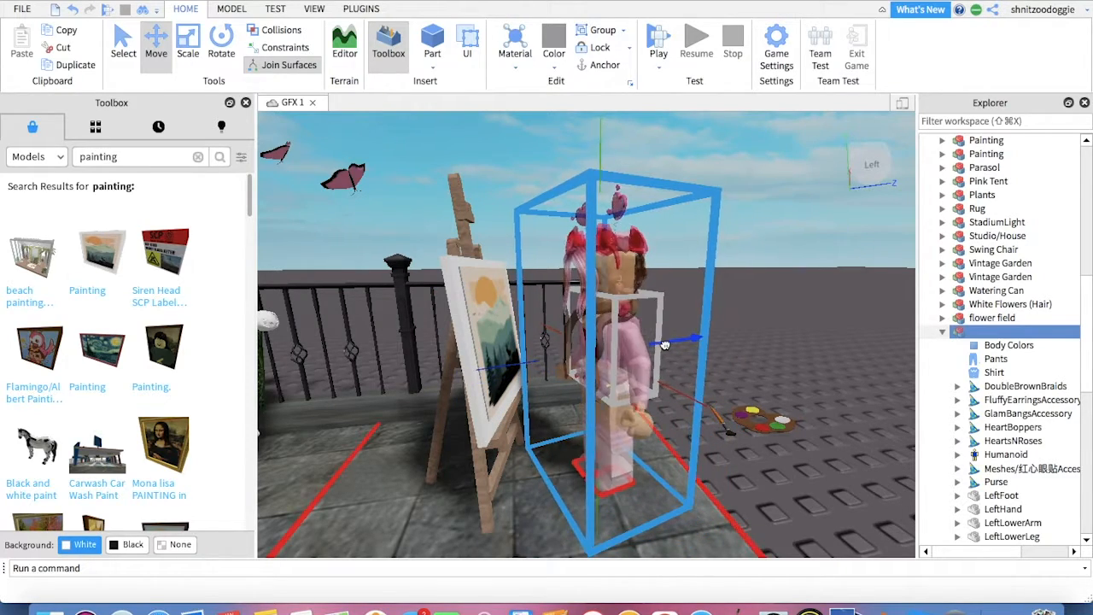
# Step: Check the character's face, arms and stance at the easel from close up and from behind the painting
pyautogui.click(763, 322)
pyautogui.scroll(5, 764, 322)
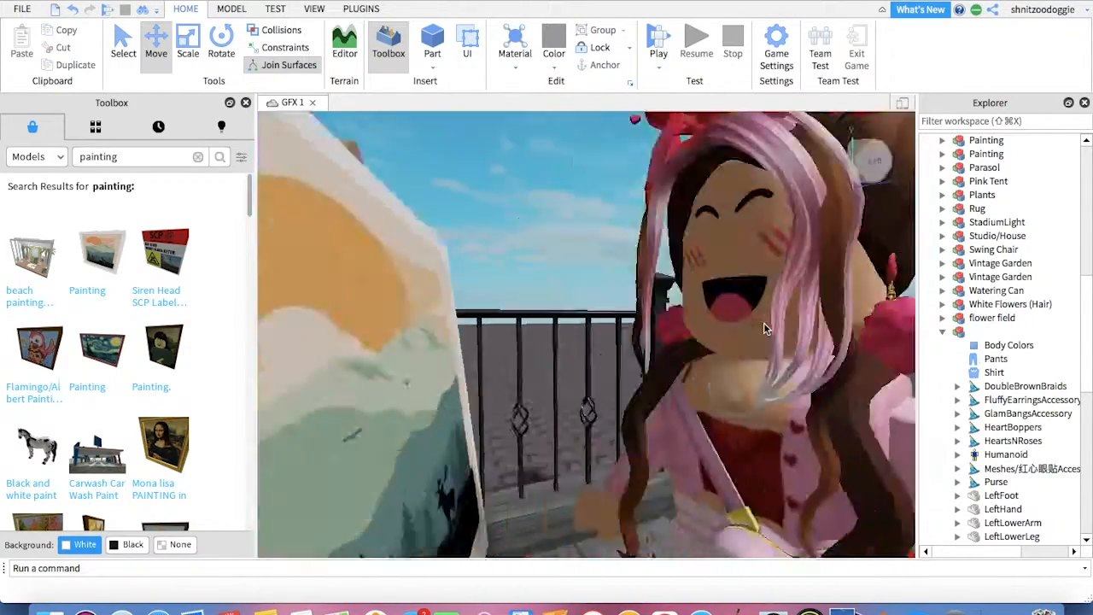
pyautogui.scroll(-6, 763, 322)
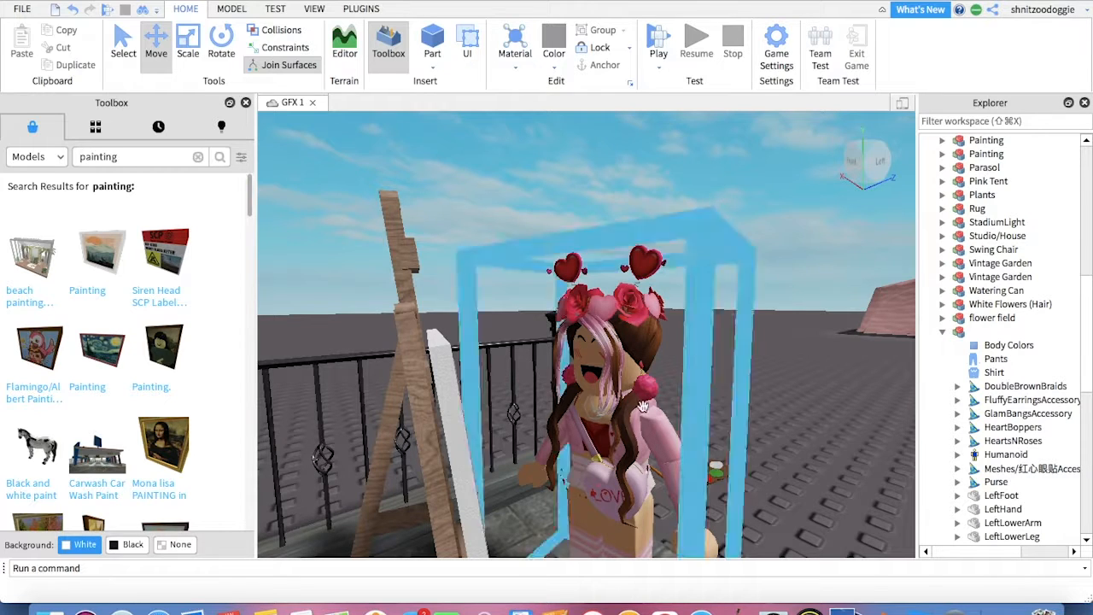
pyautogui.moveTo(814, 390); pyautogui.dragTo(817, 398, button='right')
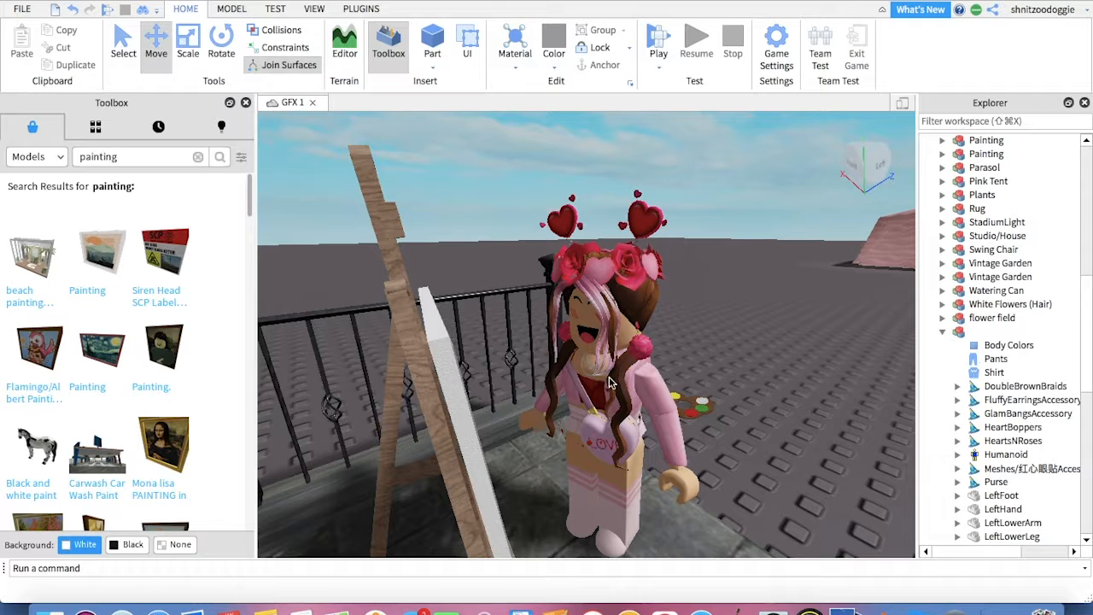
pyautogui.moveTo(689, 414); pyautogui.dragTo(785, 346, button='right')
pyautogui.moveTo(761, 394); pyautogui.dragTo(803, 368, button='right')
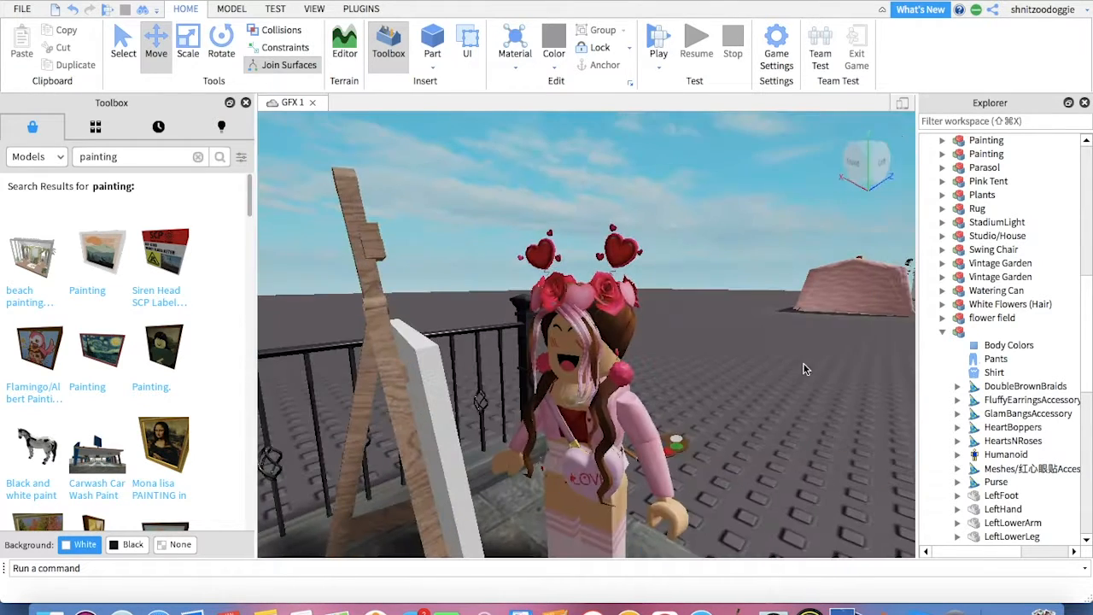
# Step: Select the character's RightUpperArm part, clear the selection and bring the whole garden into view
pyautogui.click(603, 381)
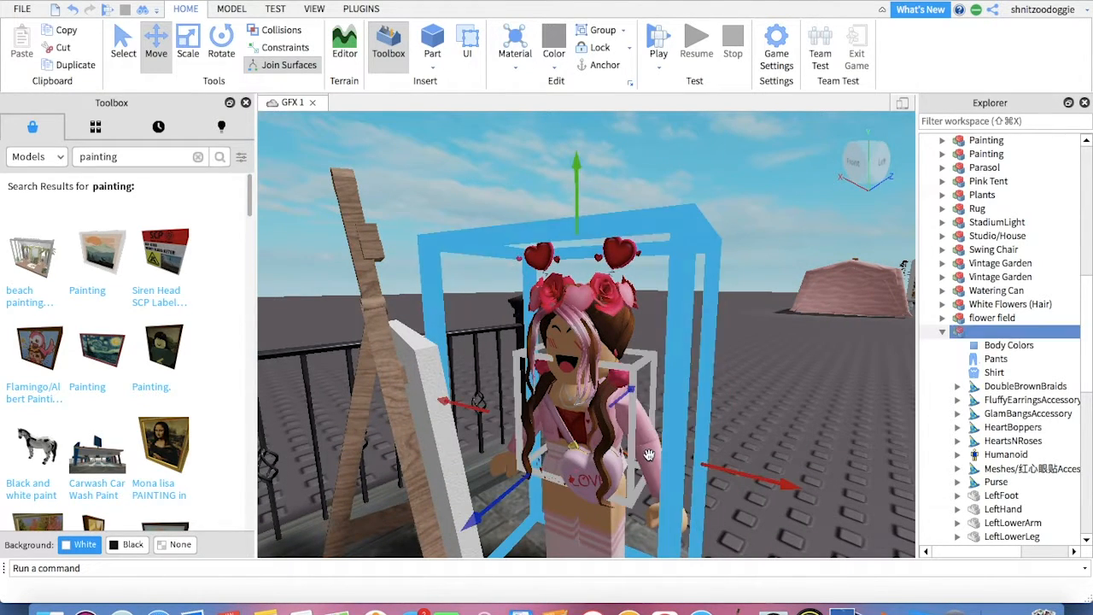
pyautogui.scroll(-4, 982, 384)
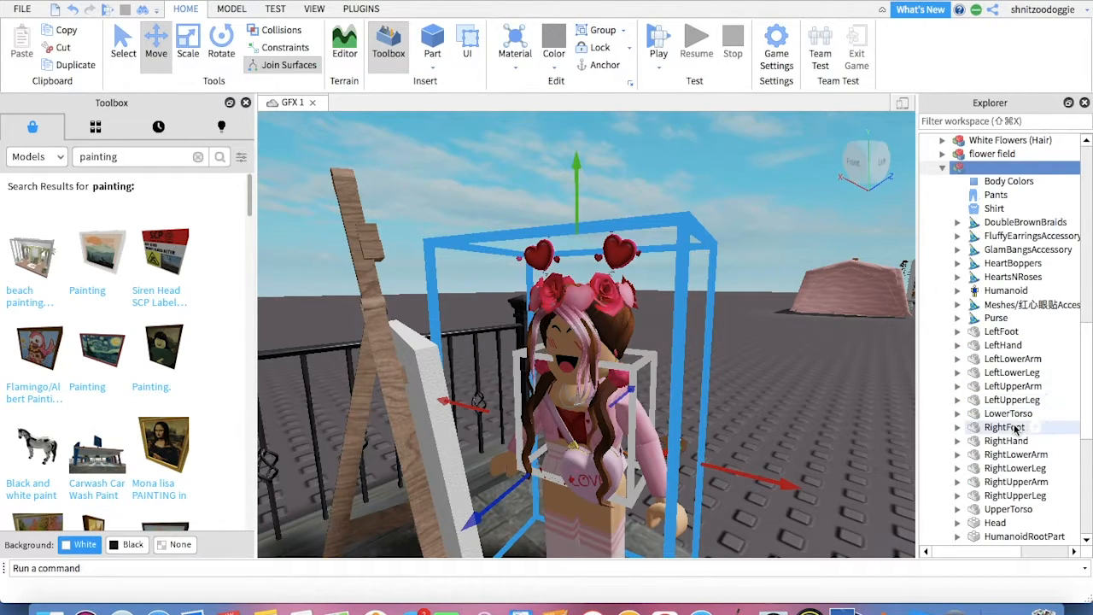
pyautogui.click(1014, 486)
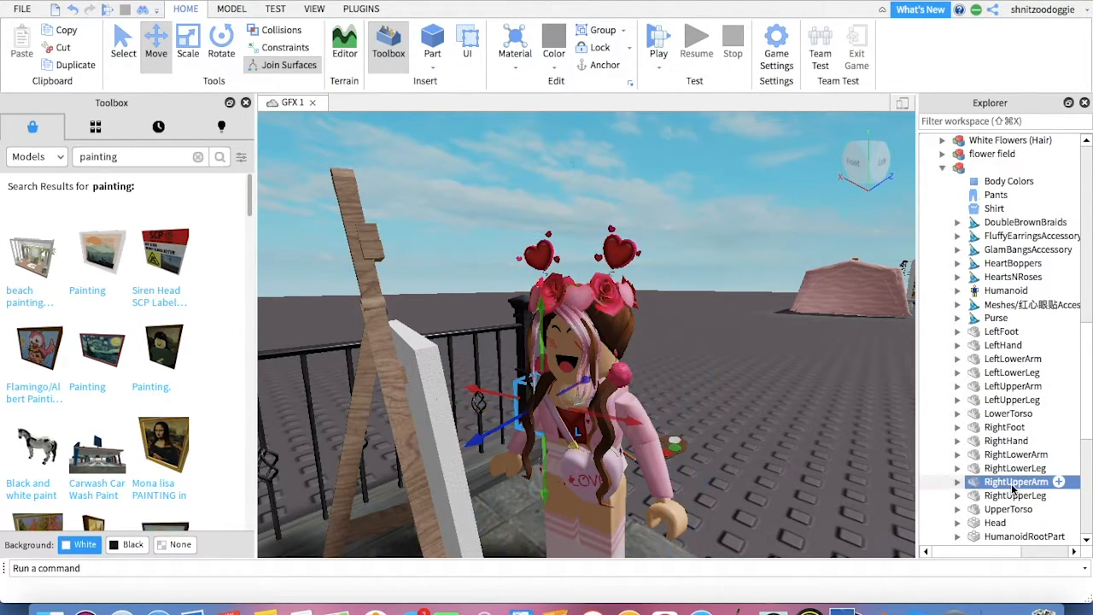
pyautogui.moveTo(723, 389)
pyautogui.mouseDown(button='right')
pyautogui.moveTo(737, 390)
pyautogui.moveTo(720, 390)
pyautogui.mouseUp(button='right')
pyautogui.scroll(-5, 720, 388)
pyautogui.scroll(5, 720, 383)
pyautogui.scroll(-5, 722, 385)
pyautogui.scroll(4, 720, 384)
pyautogui.click(597, 515)
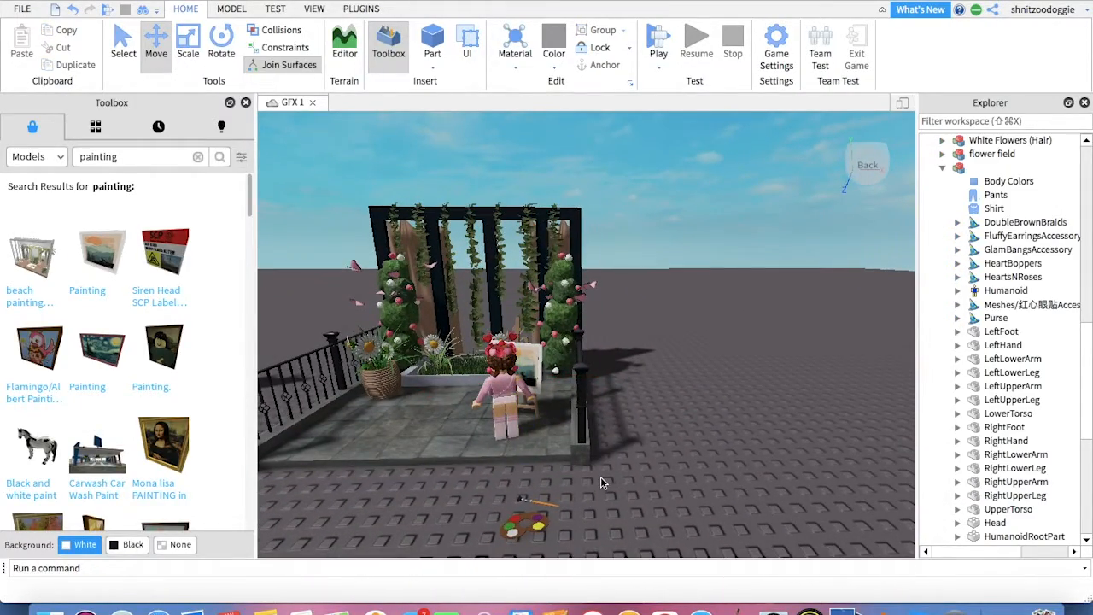
# Step: Try grouping the garden, character, painting, brush and palette into one model, and undo the grouping
pyautogui.moveTo(580, 452); pyautogui.dragTo(579, 451, button='right')
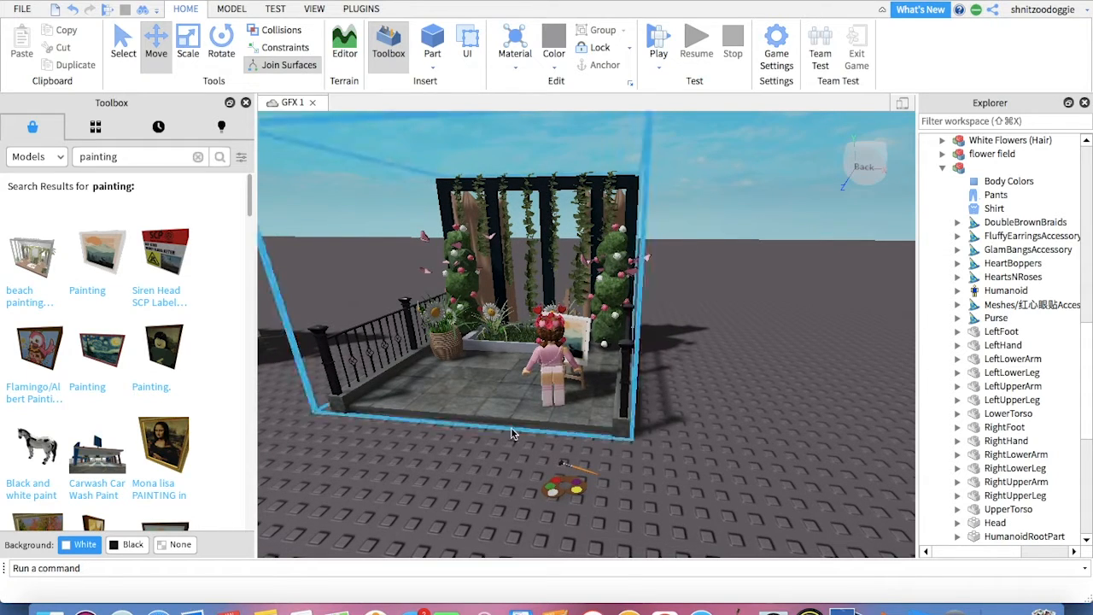
pyautogui.moveTo(363, 153); pyautogui.dragTo(694, 535)
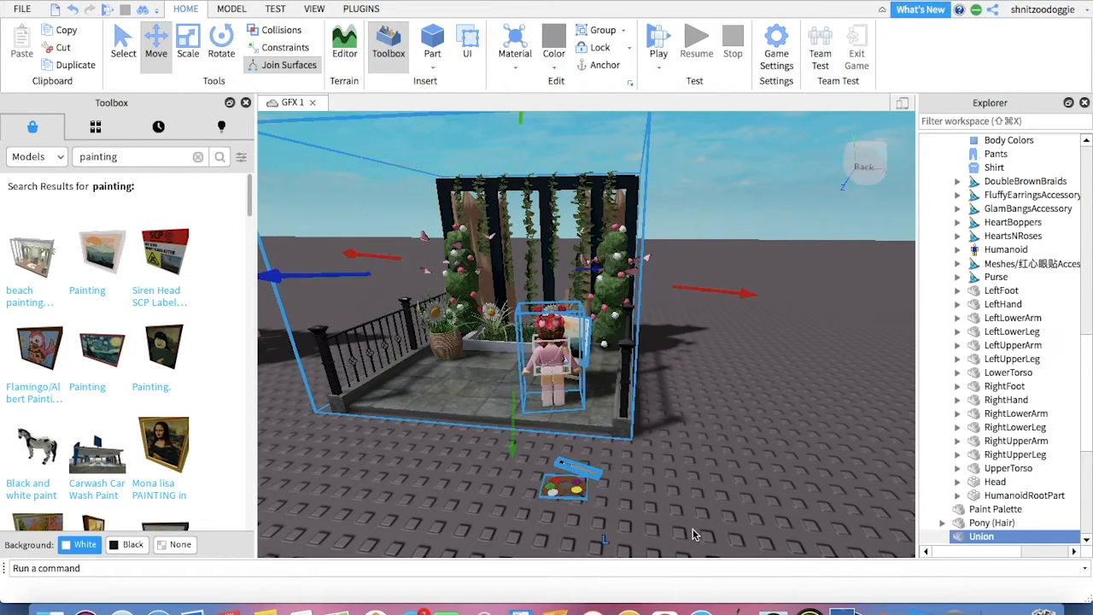
pyautogui.press('super+g')
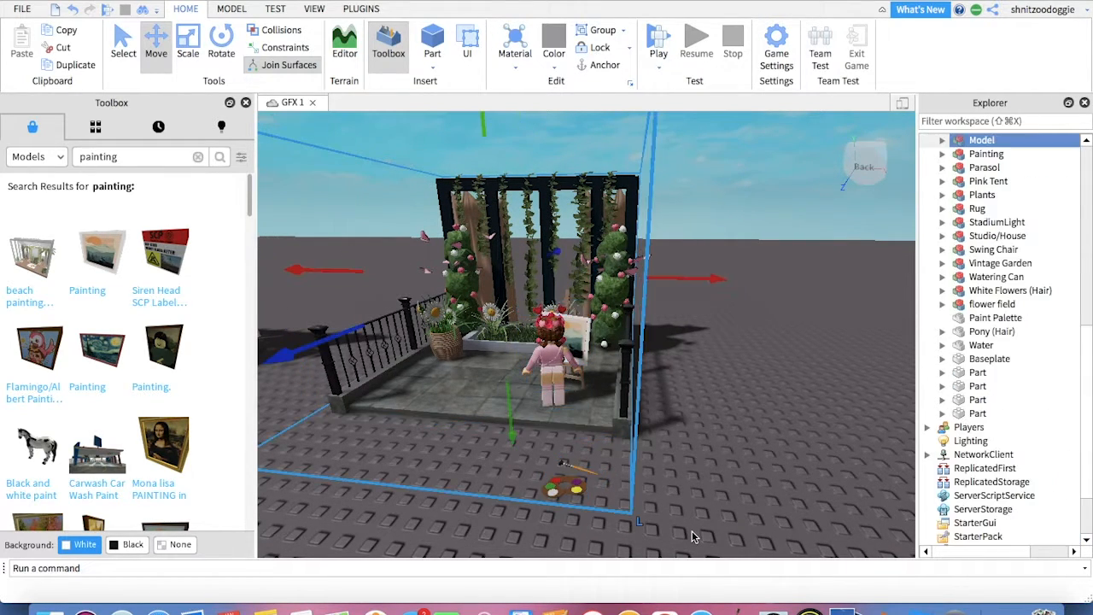
pyautogui.press('super+z')
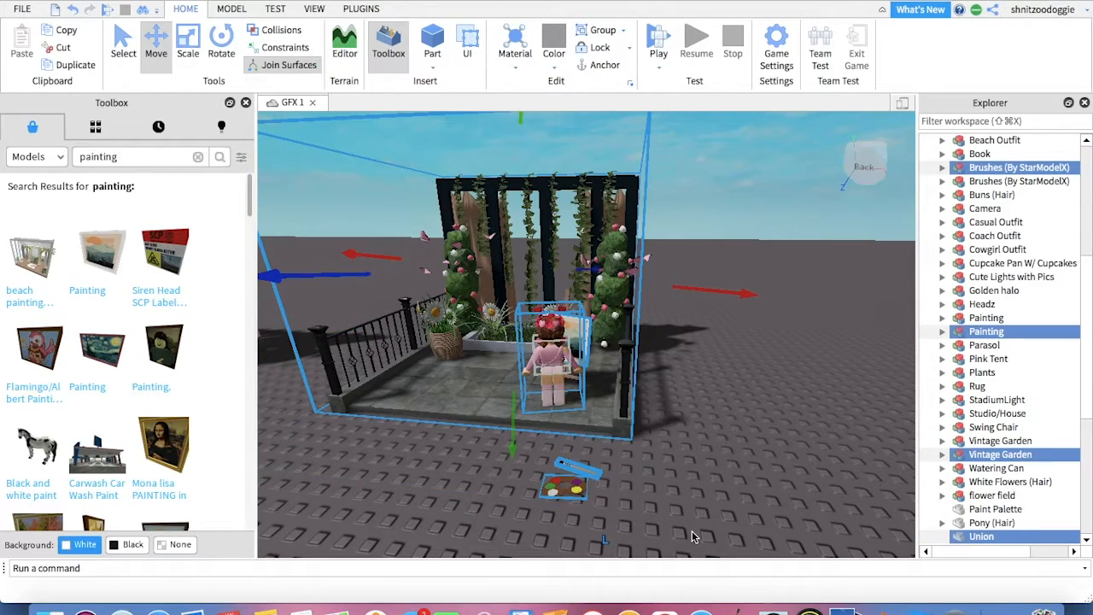
pyautogui.click(692, 530)
# Step: Examine the character at the easel from several sides and look through the workspace's object list
pyautogui.moveTo(692, 404); pyautogui.dragTo(695, 395, button='right')
pyautogui.scroll(3, 696, 395)
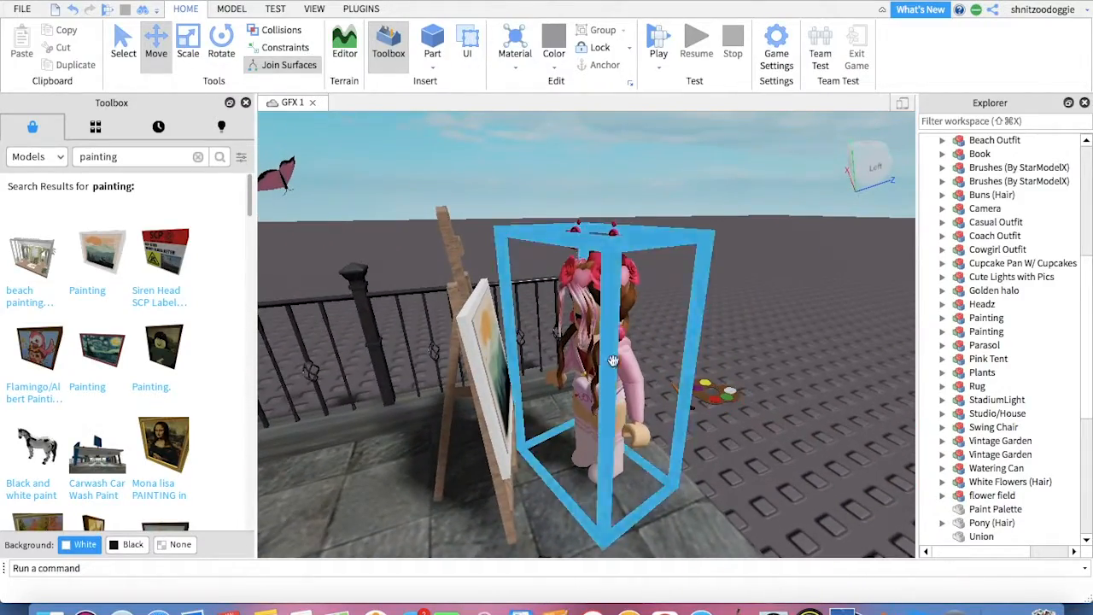
pyautogui.scroll(3, 662, 433)
pyautogui.moveTo(663, 433); pyautogui.dragTo(784, 272, button='right')
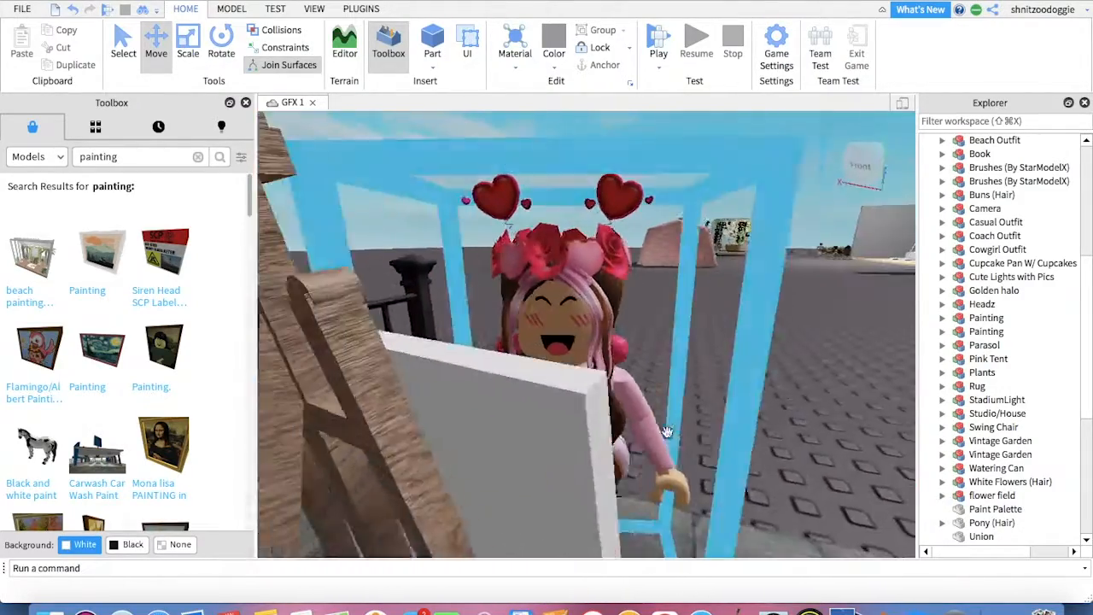
pyautogui.scroll(-6, 1008, 326)
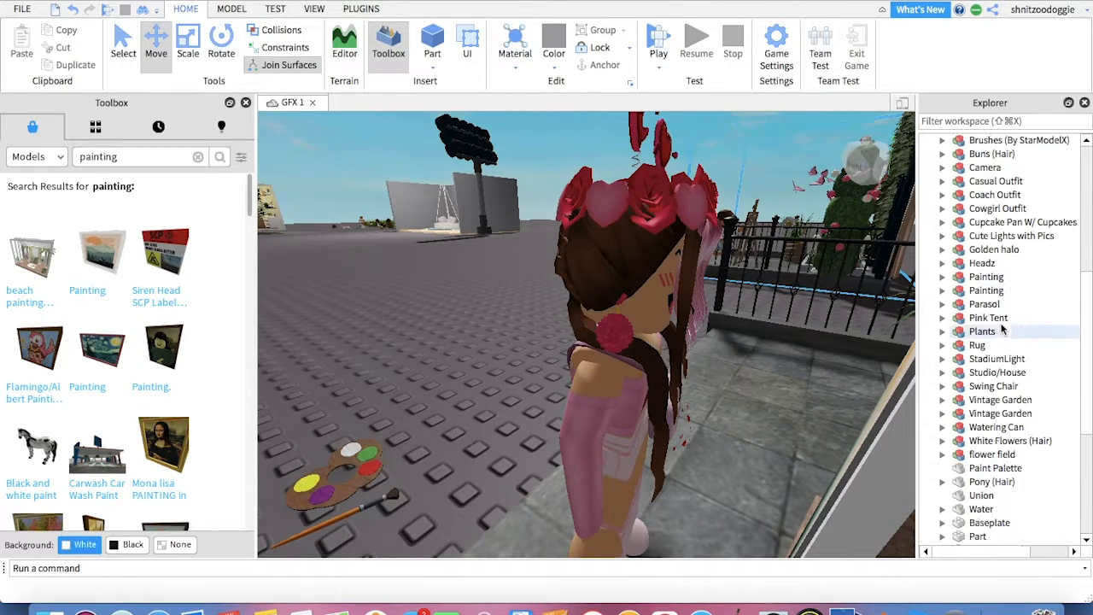
pyautogui.scroll(2, 1010, 333)
pyautogui.scroll(12, 1010, 331)
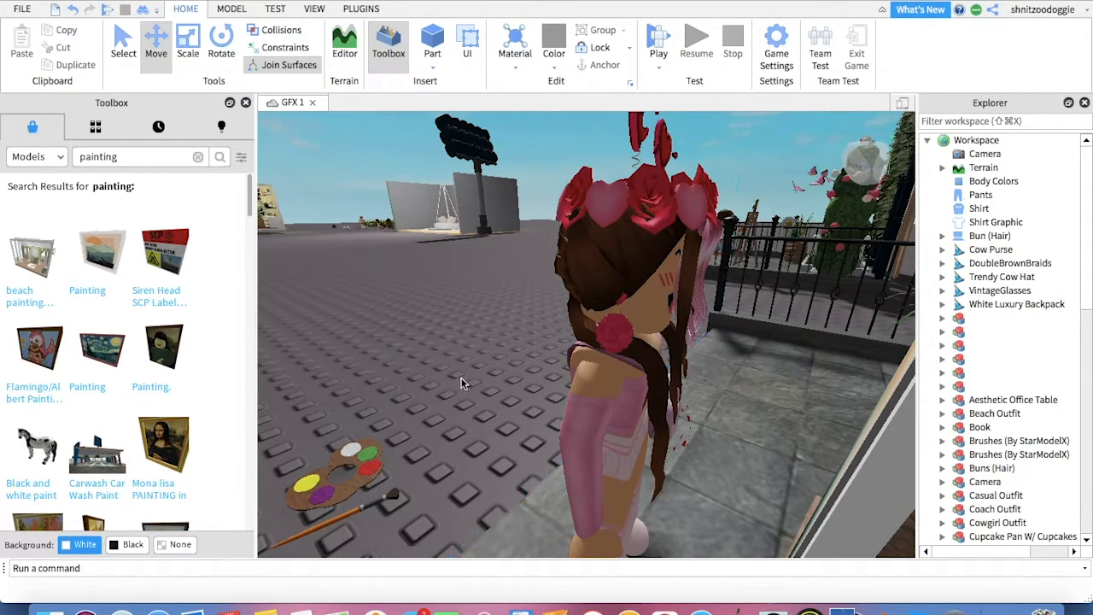
# Step: Select the character beside the easel and expand her model to show its body parts
pyautogui.moveTo(461, 384); pyautogui.dragTo(640, 333, button='right')
pyautogui.rightClick(580, 346)
pyautogui.click(601, 329)
pyautogui.click(664, 254)
pyautogui.moveTo(665, 253); pyautogui.dragTo(751, 214, button='right')
pyautogui.press('f')
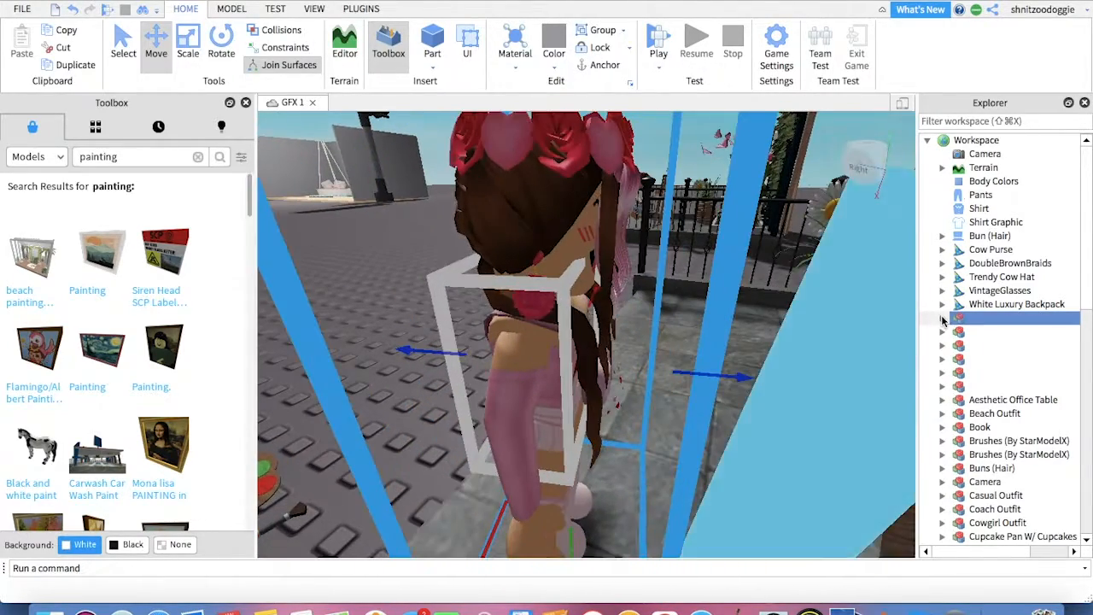
pyautogui.click(942, 318)
pyautogui.scroll(-2, 1018, 398)
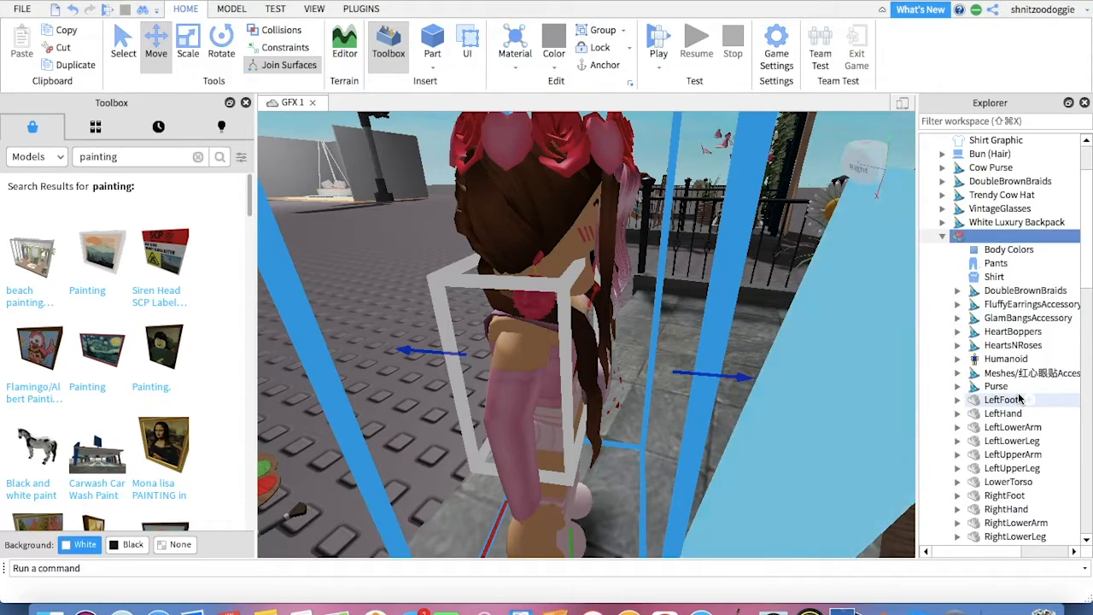
# Step: Bring the character's front and arms into view and select her RightUpperArm part for posing
pyautogui.scroll(5, 790, 380)
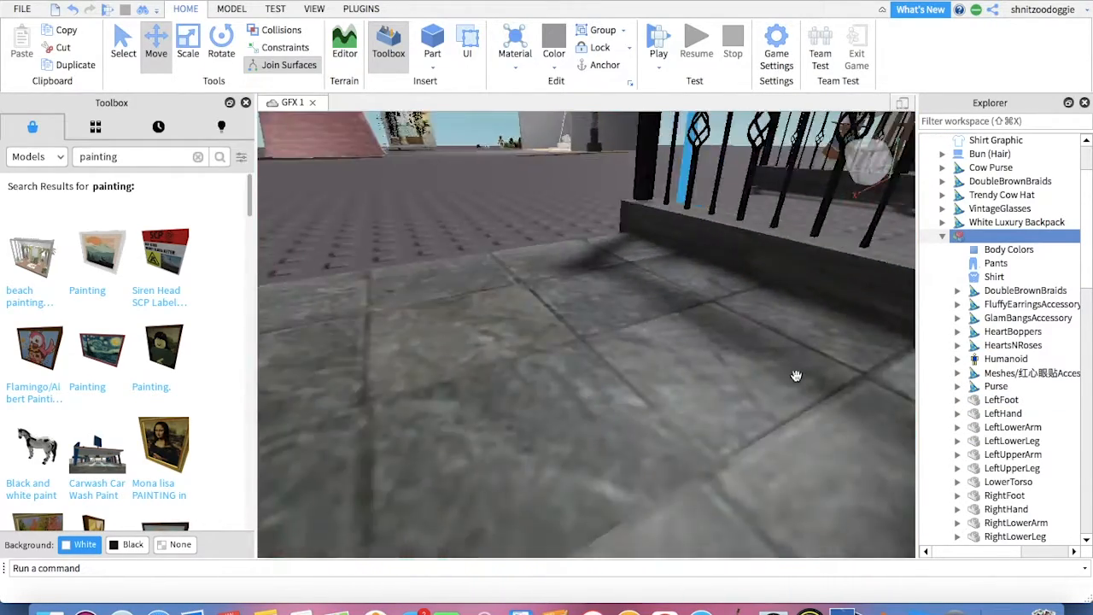
pyautogui.scroll(-5, 796, 376)
pyautogui.moveTo(796, 376); pyautogui.dragTo(798, 377, button='right')
pyautogui.scroll(4, 797, 376)
pyautogui.scroll(3, 798, 377)
pyautogui.scroll(-3, 798, 377)
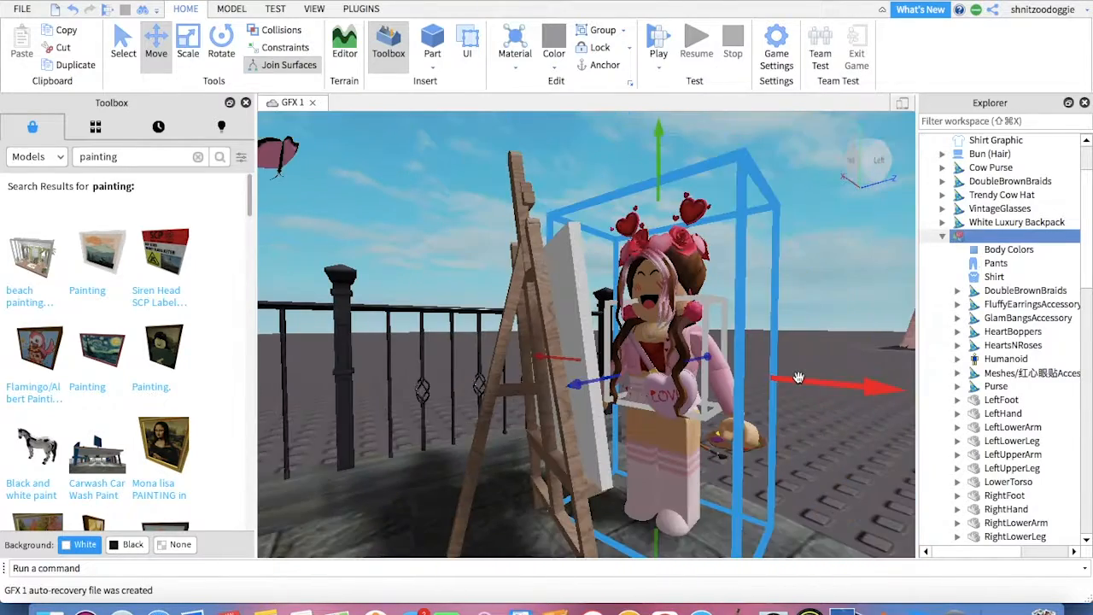
pyautogui.click(832, 334)
pyautogui.scroll(4, 834, 339)
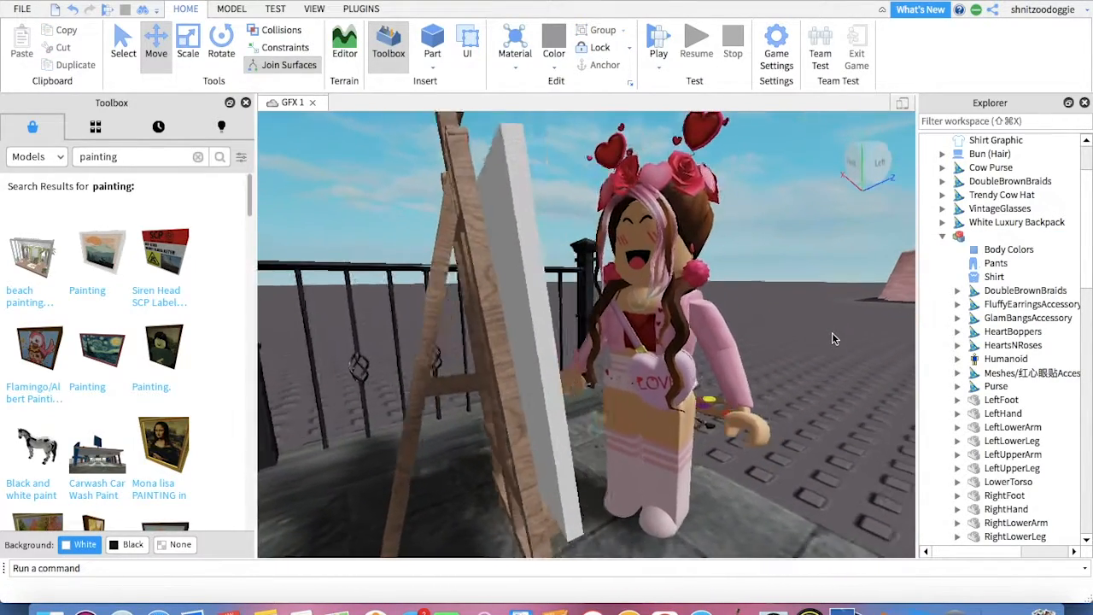
pyautogui.scroll(-3, 1030, 435)
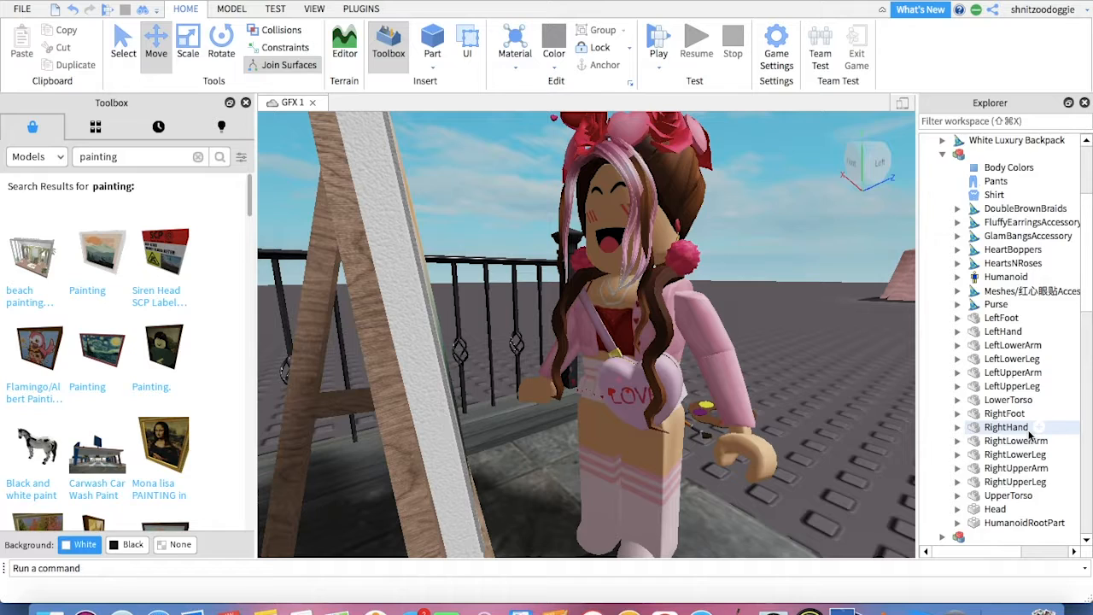
pyautogui.scroll(-2, 1030, 436)
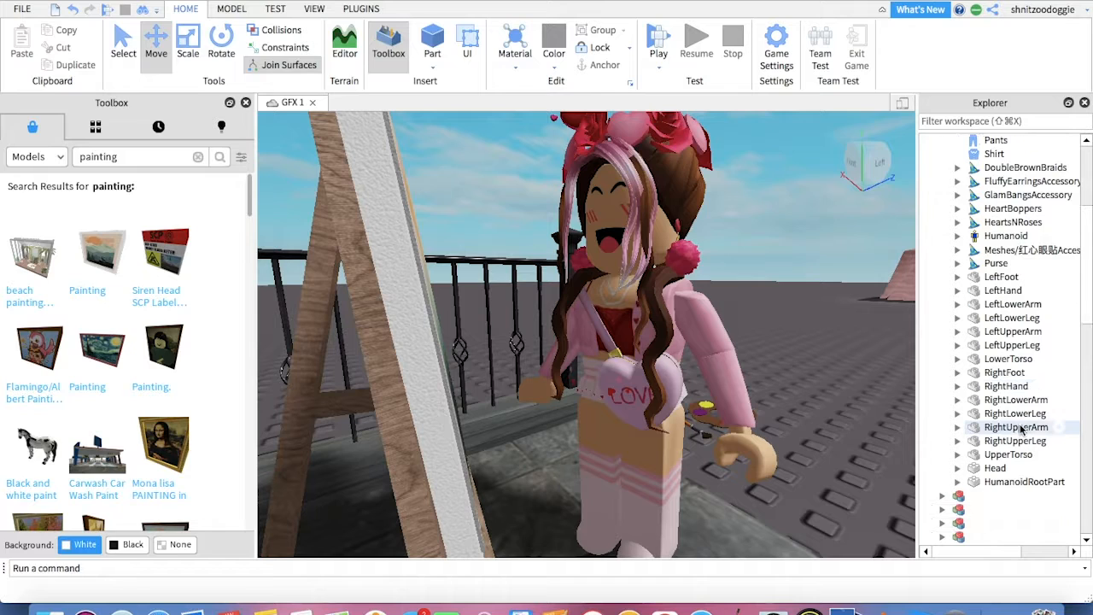
pyautogui.click(1030, 429)
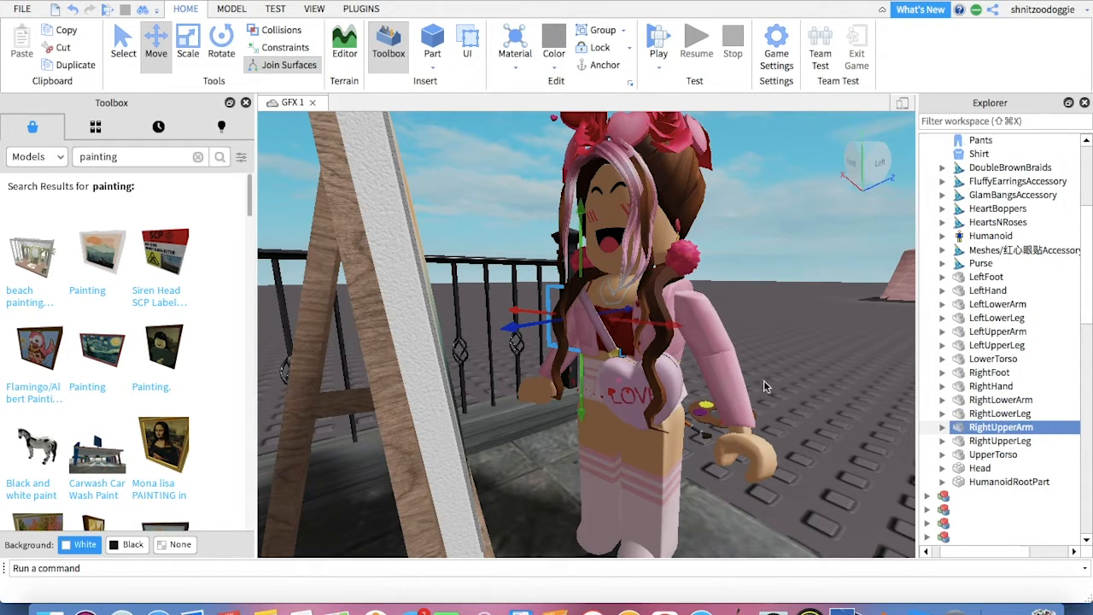
# Step: Move the whole character away from the easel, out of the garden onto the open baseplate
pyautogui.moveTo(735, 368)
pyautogui.mouseDown(button='right')
pyautogui.moveTo(732, 359)
pyautogui.moveTo(736, 368)
pyautogui.mouseUp(button='right')
pyautogui.moveTo(671, 404); pyautogui.dragTo(718, 331, button='right')
pyautogui.moveTo(404, 346); pyautogui.dragTo(777, 409)
pyautogui.click(757, 509)
pyautogui.moveTo(755, 509); pyautogui.dragTo(762, 513, button='right')
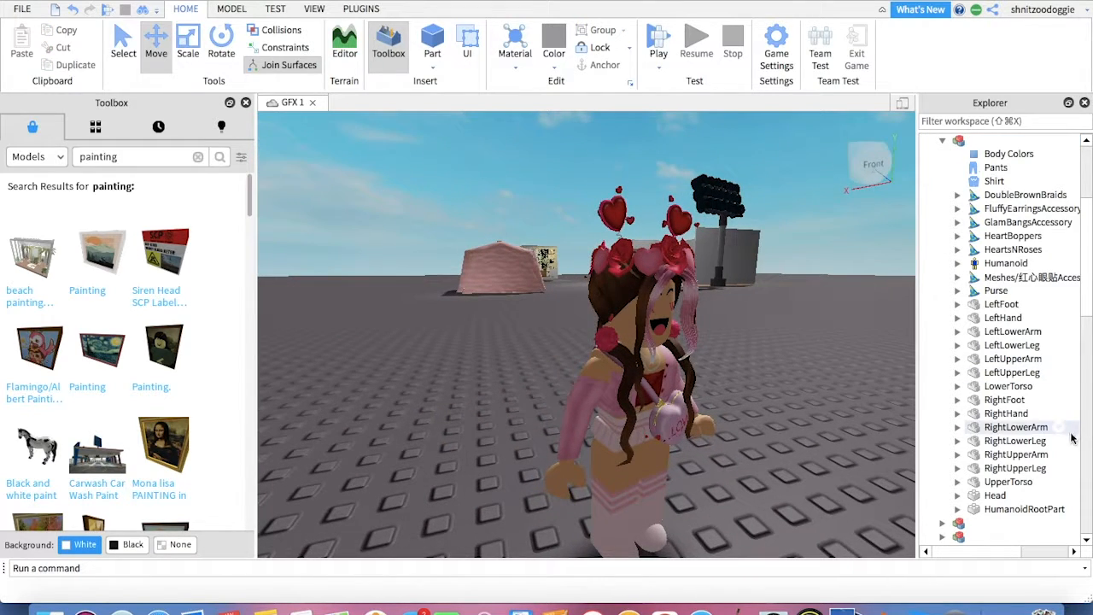
# Step: Rotate the character's RightUpperArm forward and reposition it against her shoulder
pyautogui.click(1008, 455)
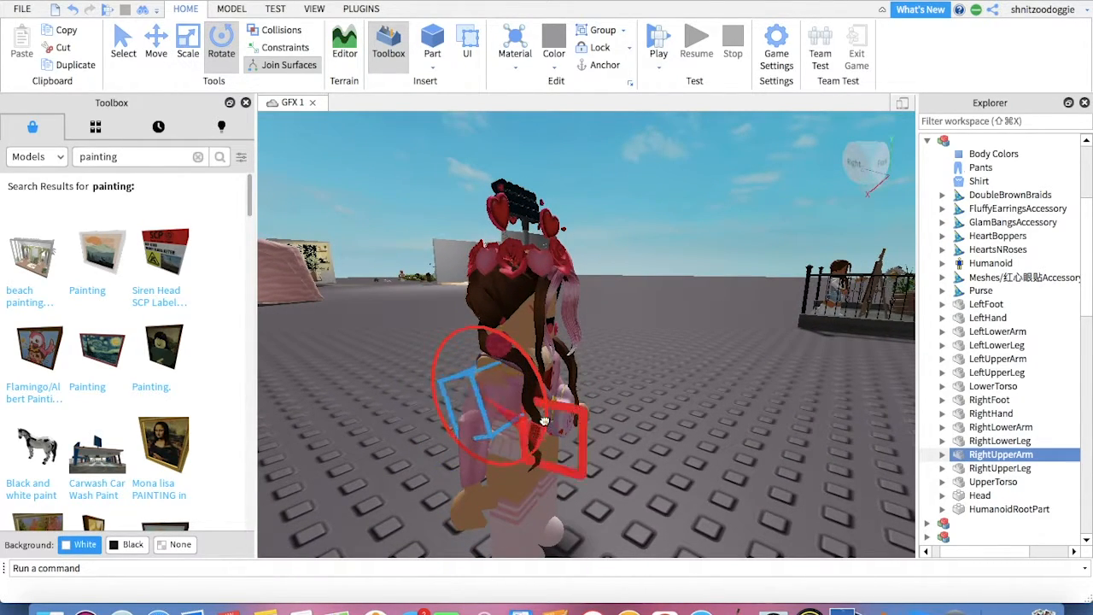
pyautogui.moveTo(541, 350); pyautogui.dragTo(535, 345)
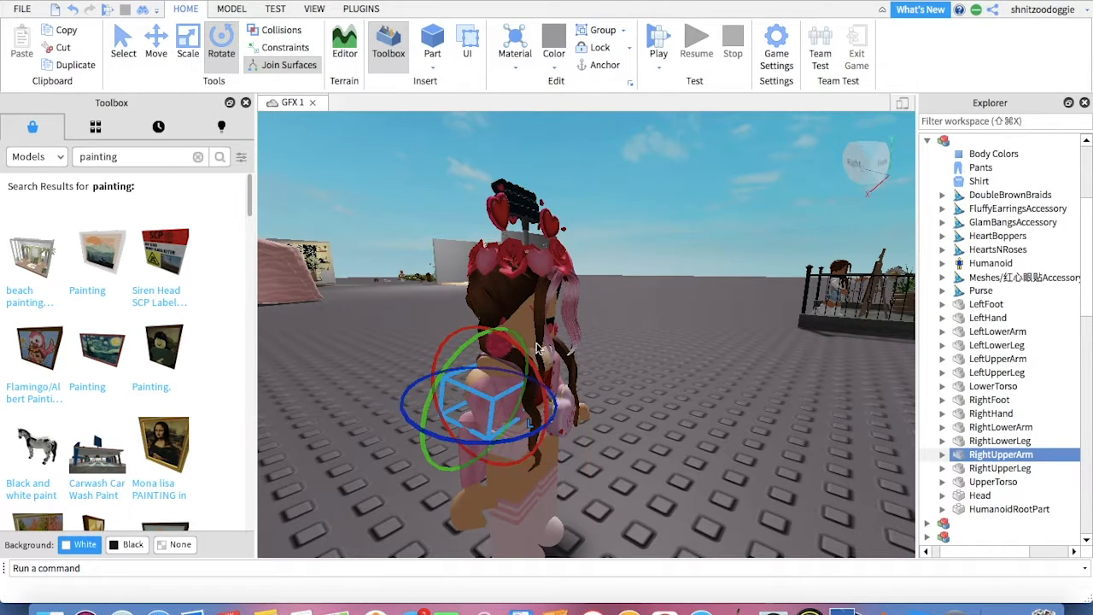
pyautogui.click(155, 43)
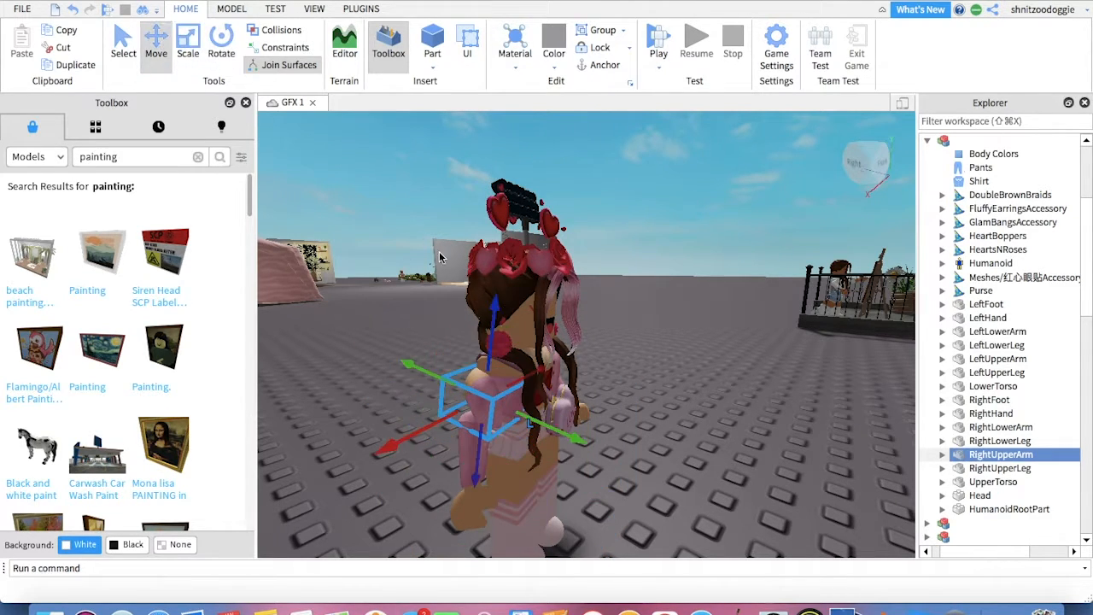
pyautogui.moveTo(626, 341); pyautogui.dragTo(626, 345, button='right')
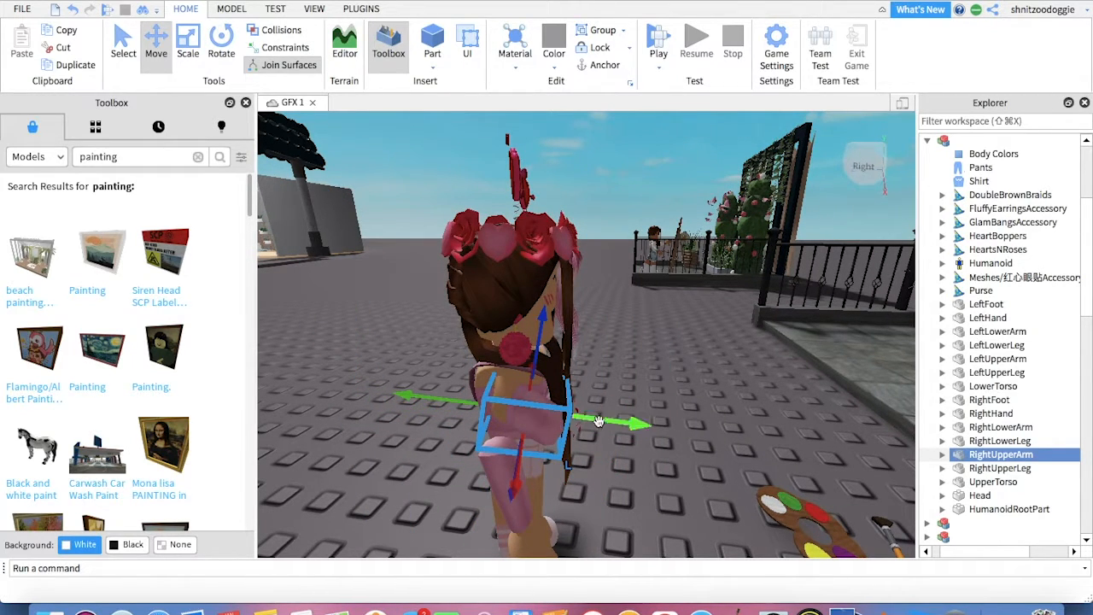
pyautogui.moveTo(661, 379); pyautogui.dragTo(659, 377, button='right')
# Step: Adjust the tilt of the RightUpperArm and nudge it into line with the shoulder joint
pyautogui.click(222, 45)
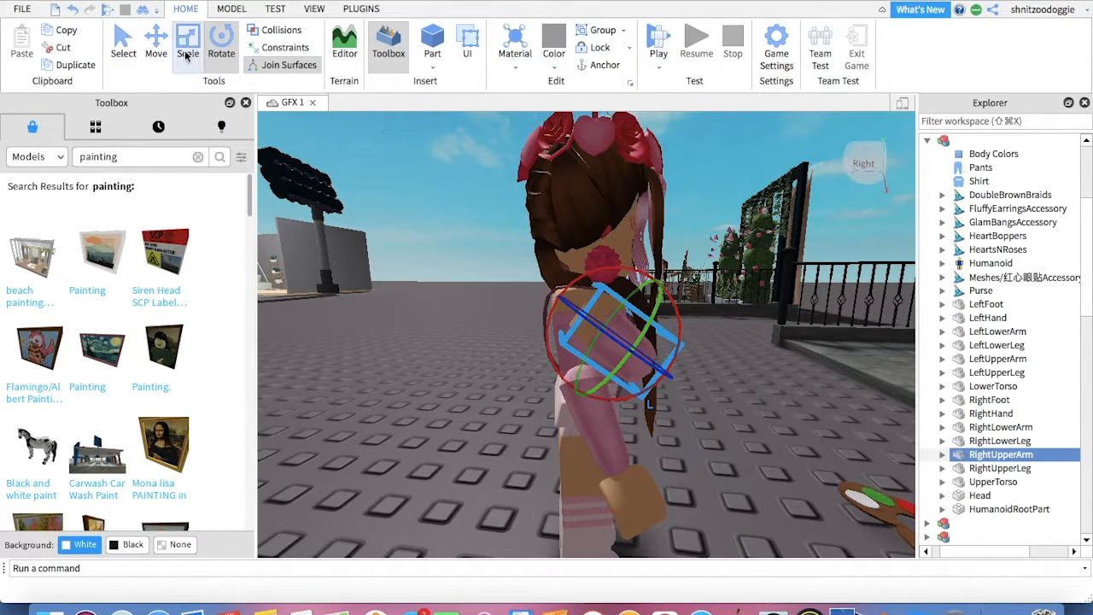
pyautogui.moveTo(575, 385); pyautogui.dragTo(568, 396)
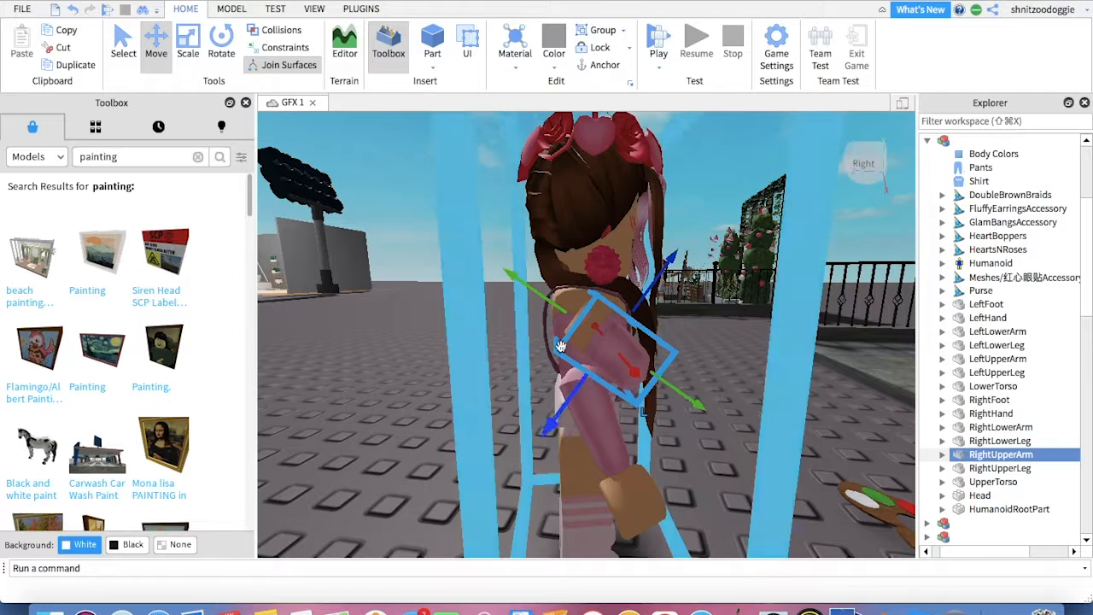
pyautogui.click(743, 355)
pyautogui.moveTo(709, 416); pyautogui.dragTo(709, 416, button='right')
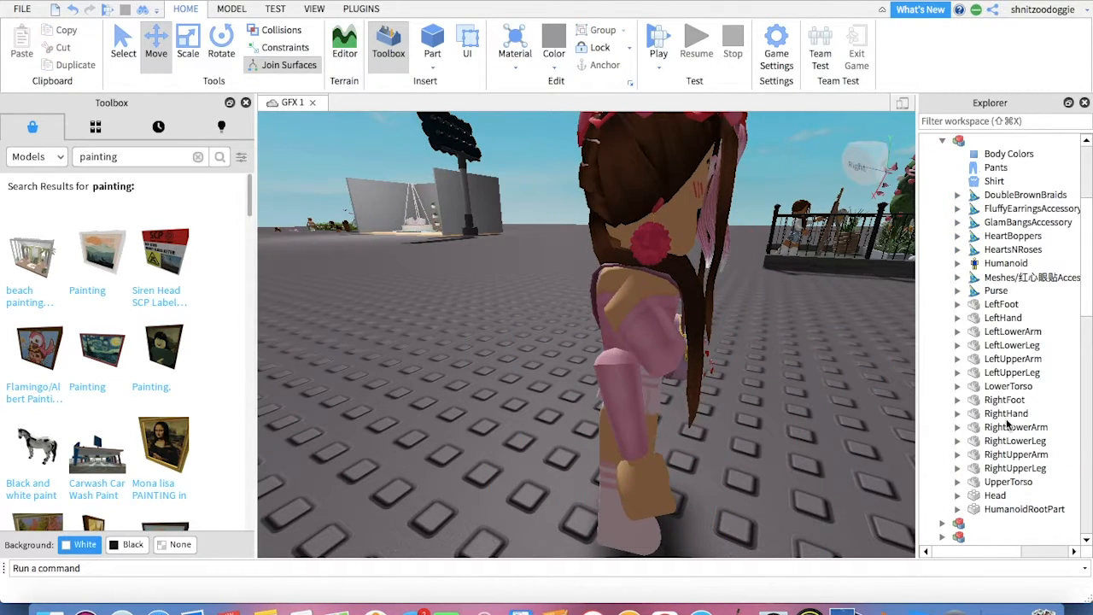
pyautogui.click(1016, 454)
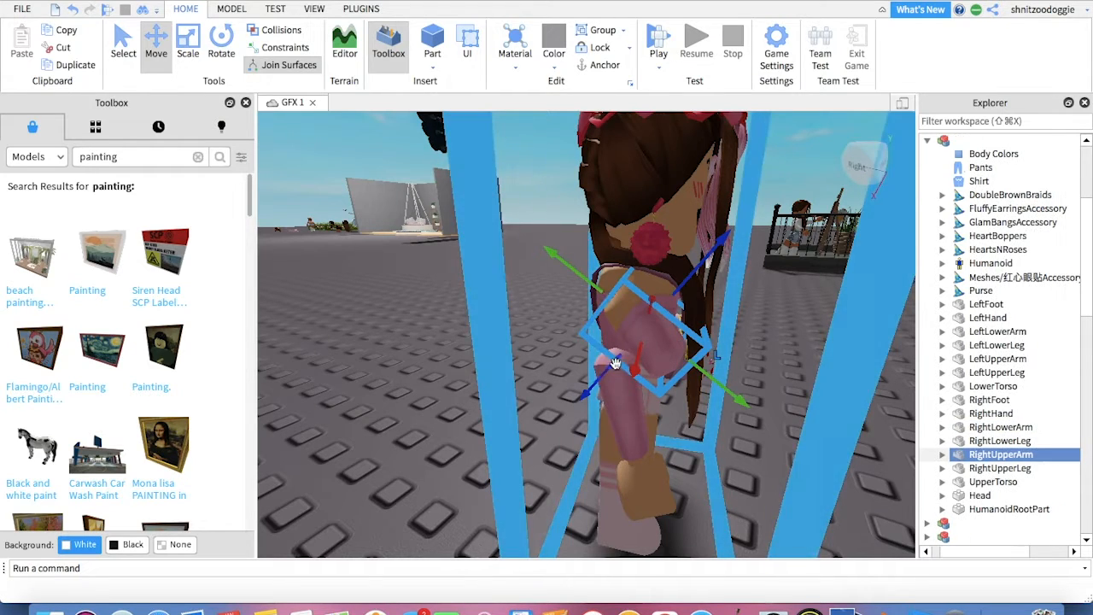
pyautogui.moveTo(757, 319); pyautogui.dragTo(756, 319, button='right')
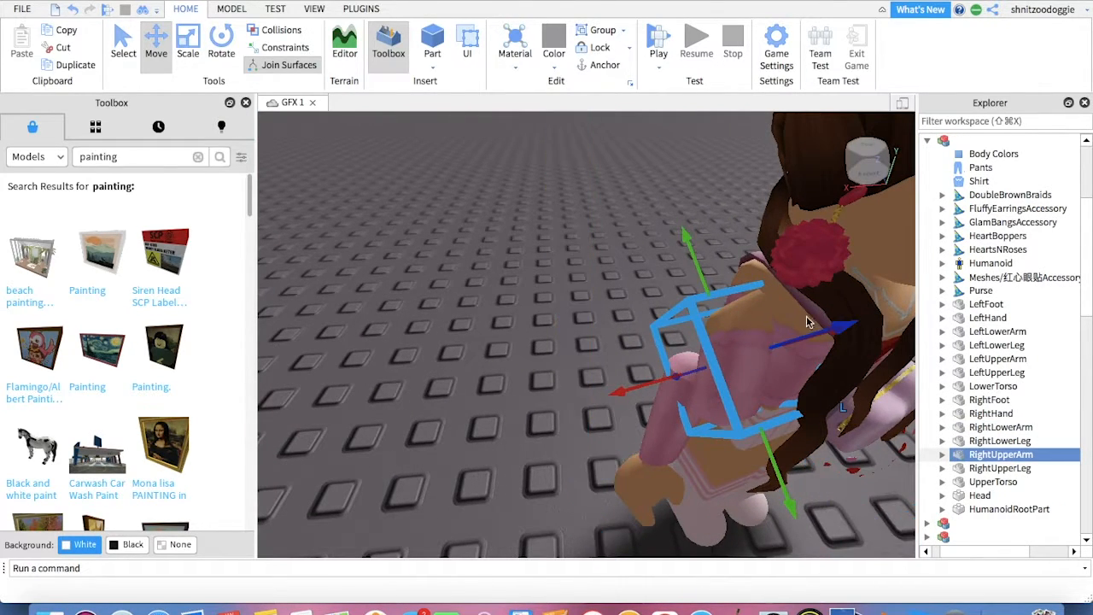
pyautogui.moveTo(703, 385); pyautogui.dragTo(702, 391, button='right')
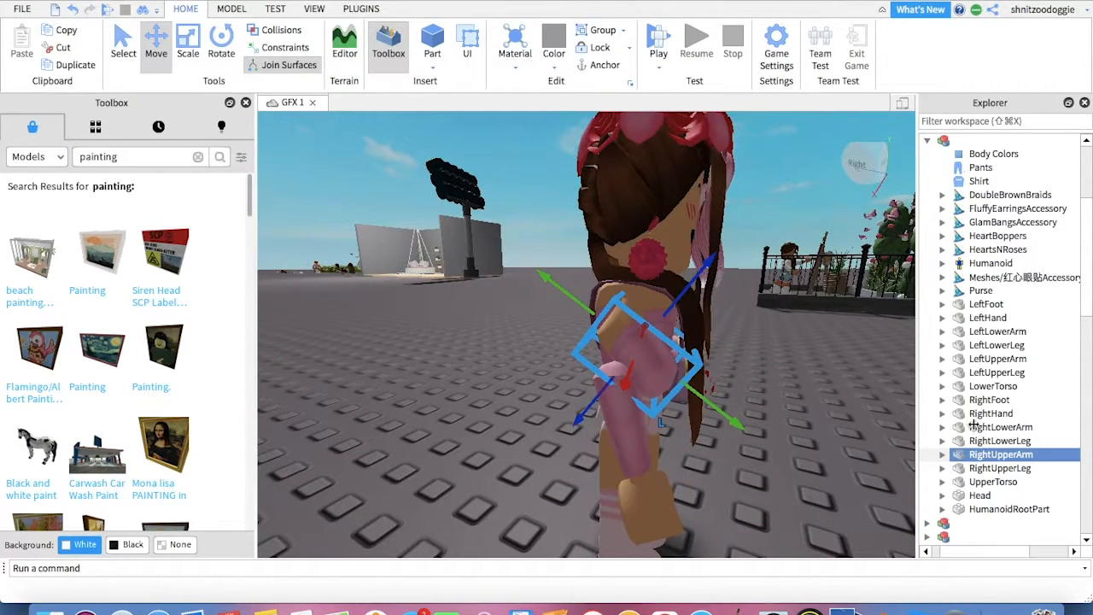
# Step: Examine the posed right arm from the side and look for its lower arm part in the object list
pyautogui.press('d')
pyautogui.press('a')
pyautogui.press('s')
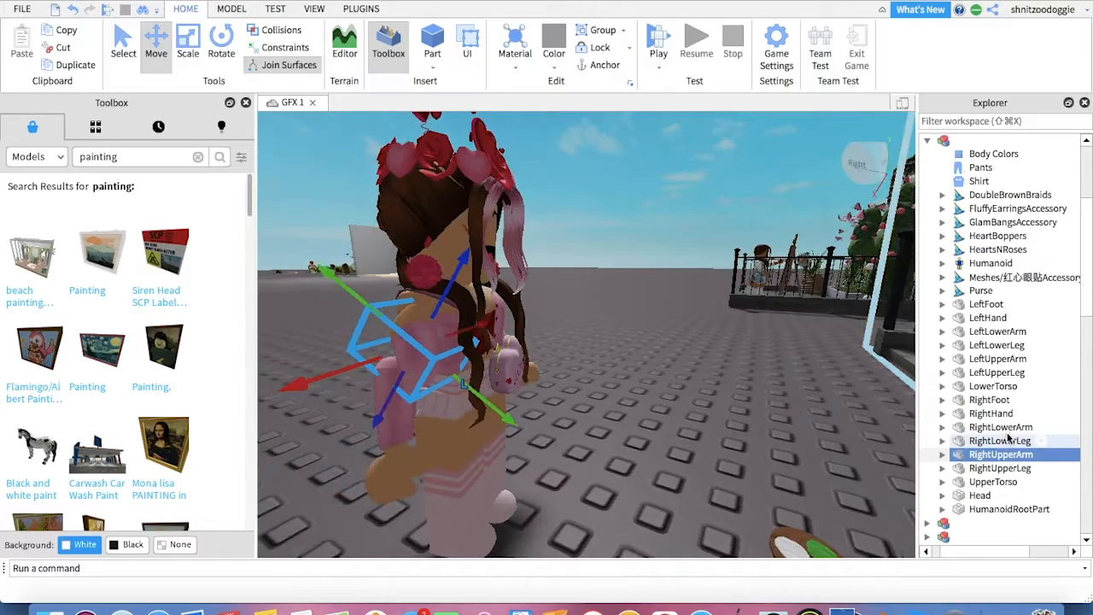
pyautogui.press('w')
pyautogui.keyDown('shift'); pyautogui.click(988, 431); pyautogui.keyUp('shift')
pyautogui.scroll(-15, 988, 432)
pyautogui.moveTo(729, 416); pyautogui.dragTo(759, 418, button='right')
pyautogui.press('s')
pyautogui.click(743, 419)
pyautogui.press('w')
pyautogui.press('w')
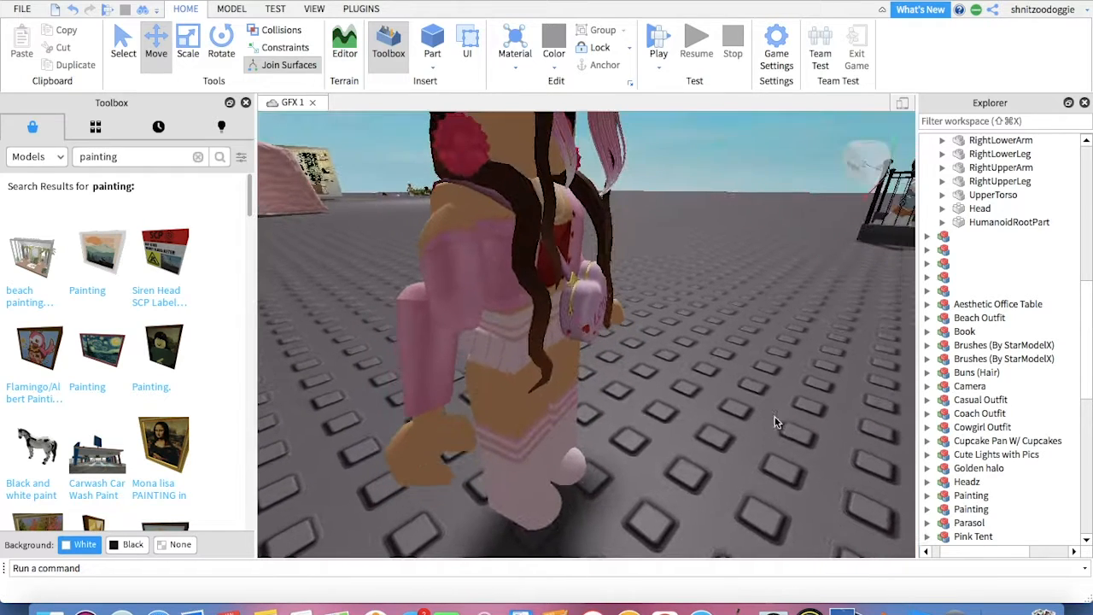
pyautogui.scroll(-2, 965, 231)
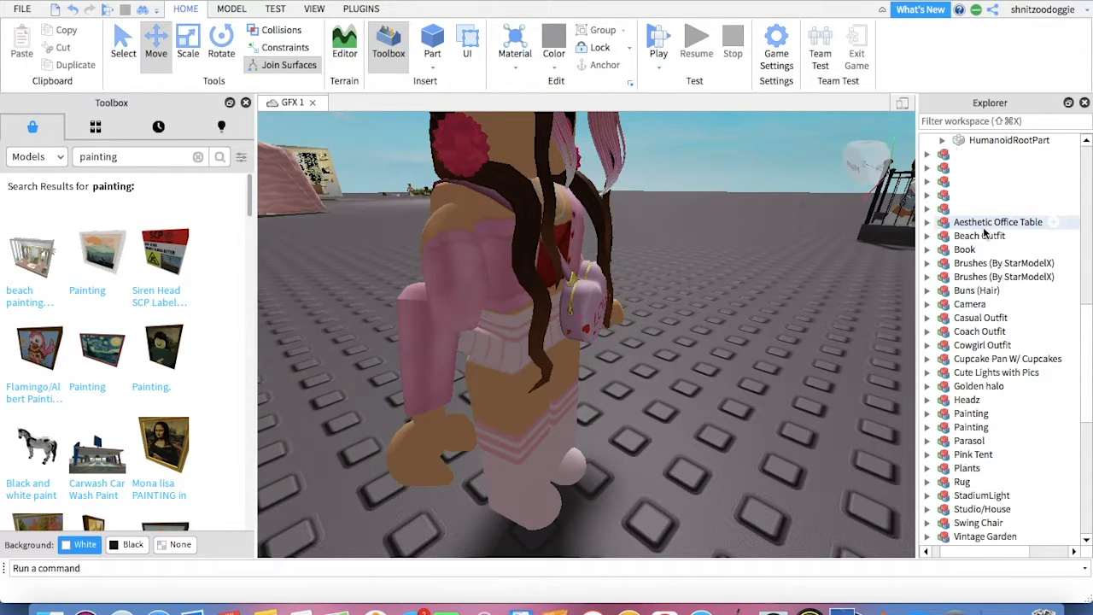
pyautogui.scroll(6, 997, 438)
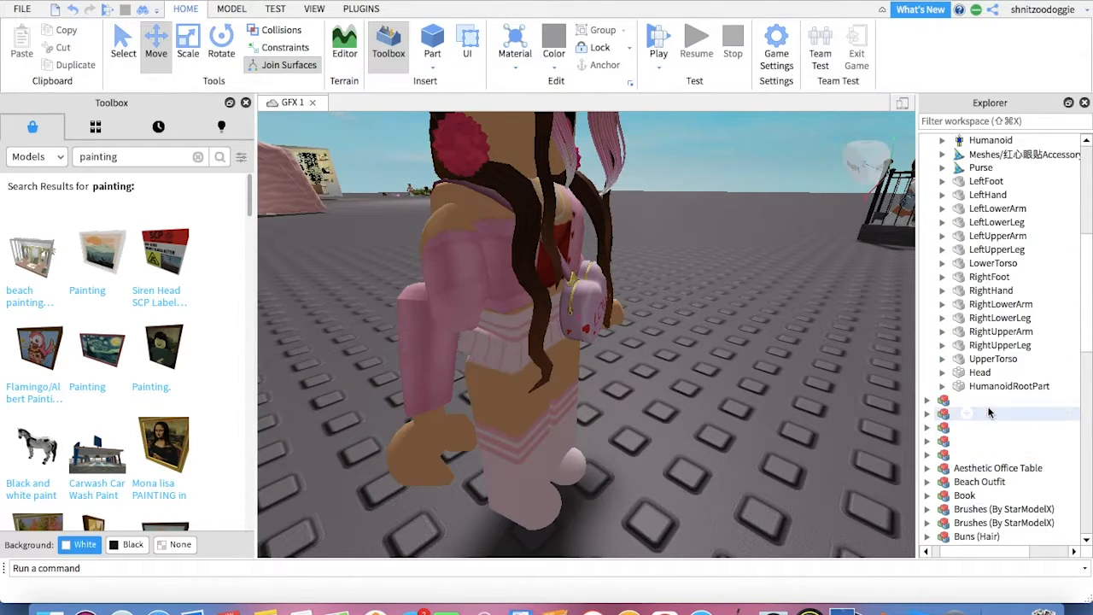
# Step: Try rotating the RightLowerArm upward on its own without the hand, and undo the recent changes
pyautogui.click(1004, 307)
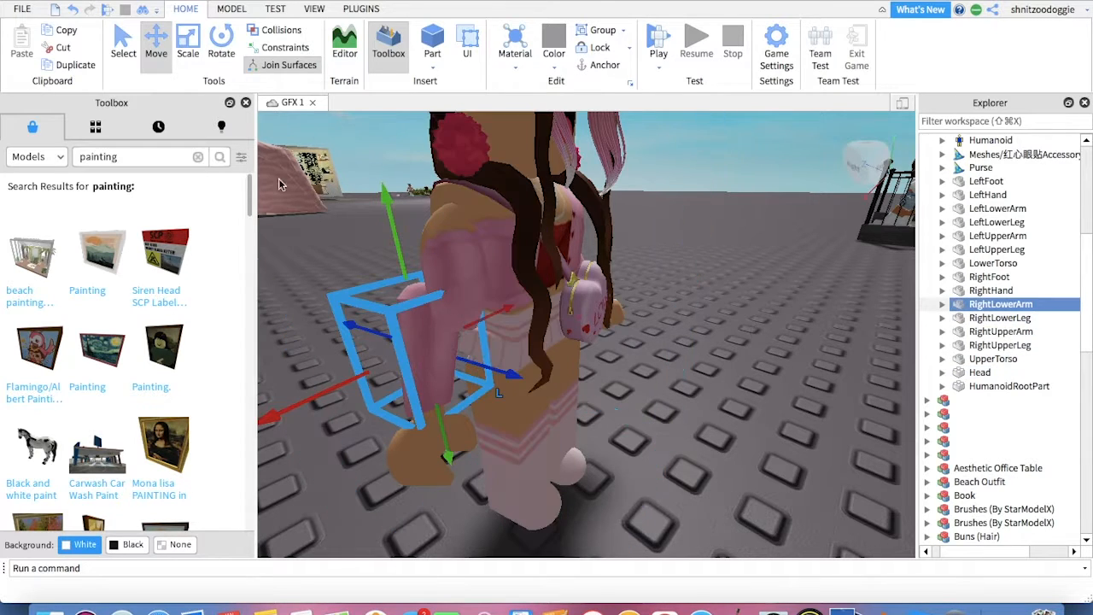
pyautogui.click(227, 54)
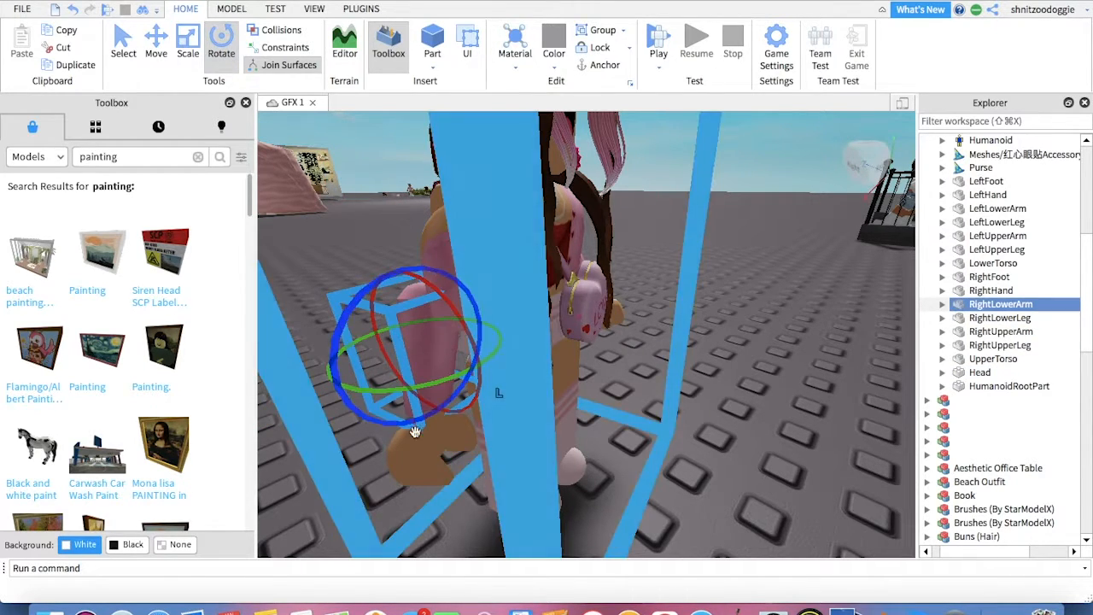
pyautogui.moveTo(421, 419); pyautogui.dragTo(503, 332)
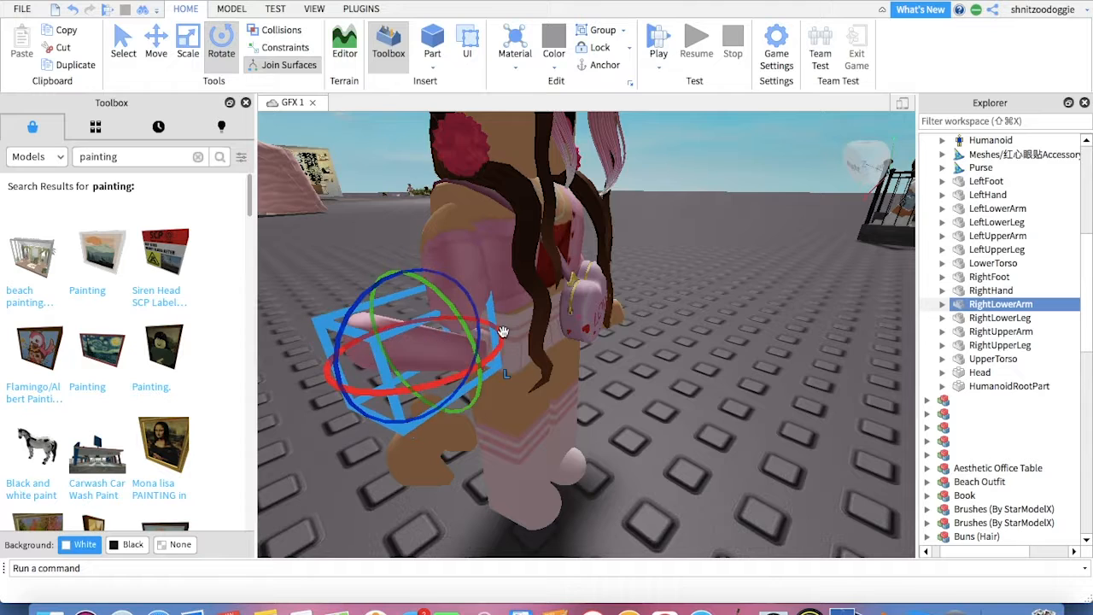
pyautogui.press('super+z')
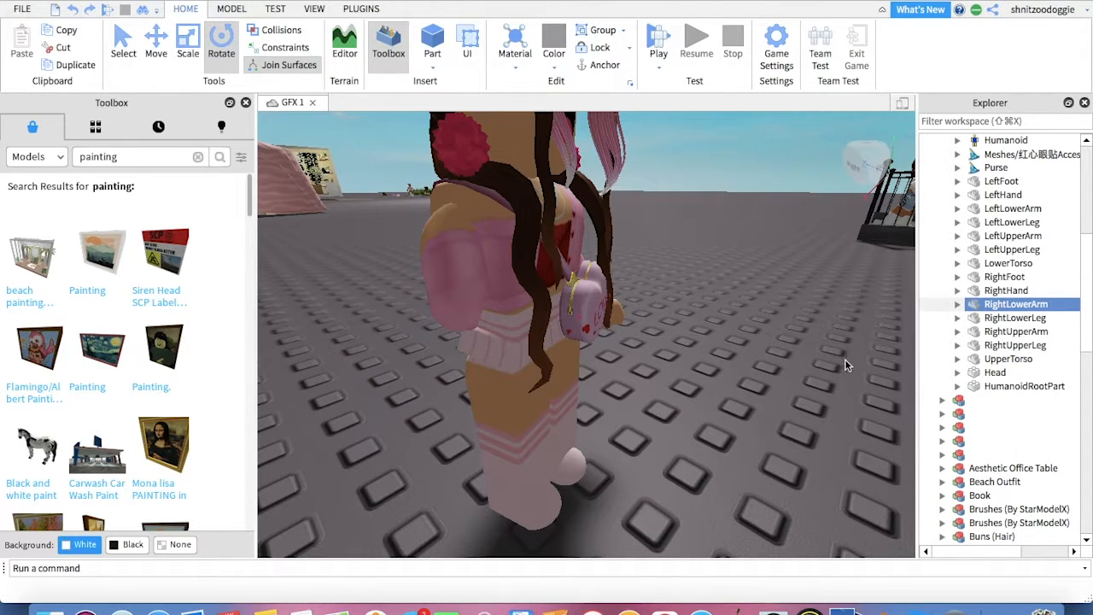
pyautogui.press('super+z')
pyautogui.moveTo(786, 348); pyautogui.dragTo(786, 349, button='right')
pyautogui.click(398, 200)
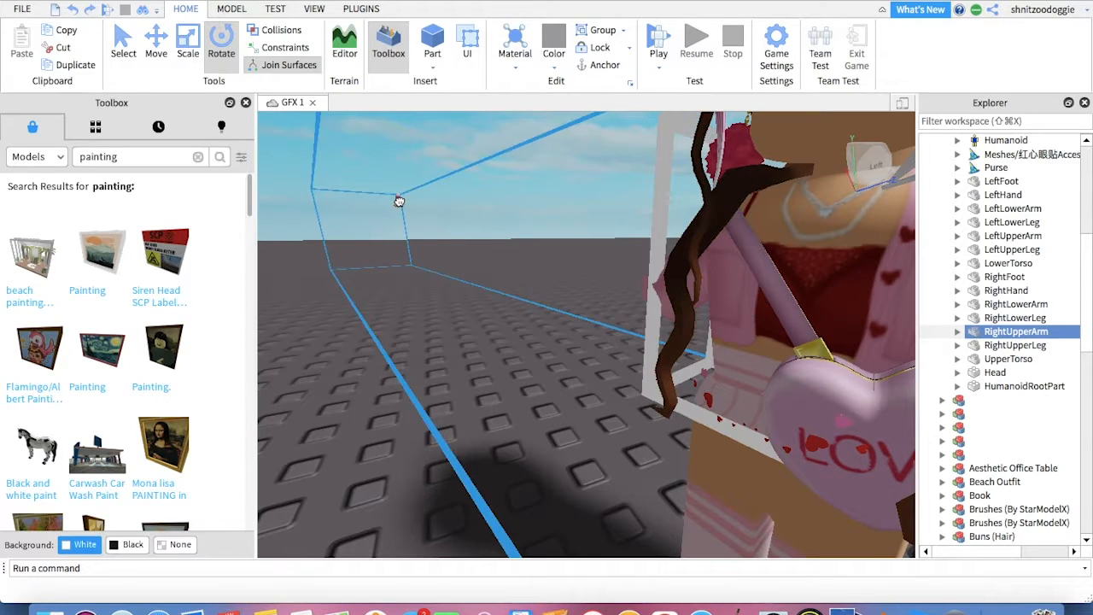
pyautogui.click(168, 51)
pyautogui.moveTo(439, 326); pyautogui.dragTo(562, 309)
pyautogui.click(520, 228)
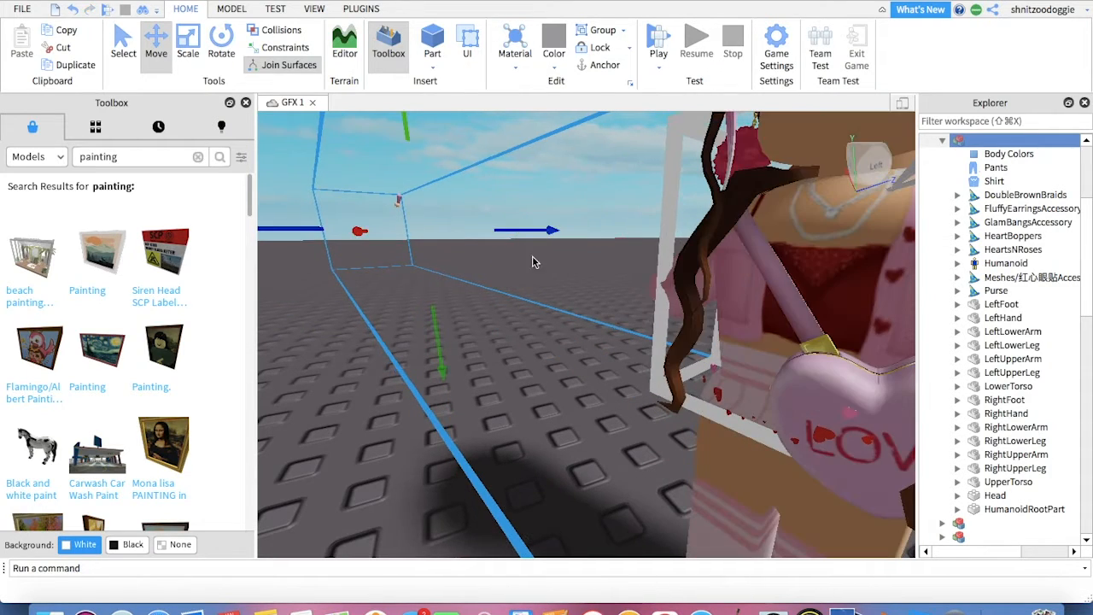
pyautogui.moveTo(532, 255); pyautogui.dragTo(536, 270, button='right')
pyautogui.scroll(-3, 537, 267)
pyautogui.click(350, 409)
pyautogui.press('super+z')
pyautogui.press('super+z')
pyautogui.moveTo(396, 408); pyautogui.dragTo(396, 408, button='right')
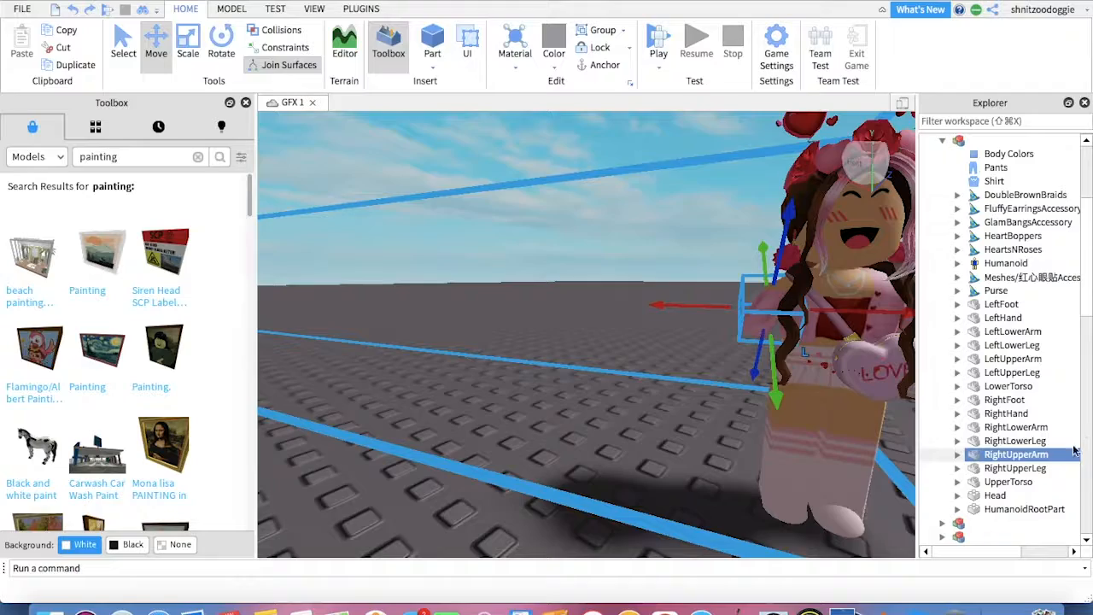
# Step: Select the stray RightLowerArm and RightHand together and move them back beside the character's right upper arm
pyautogui.click(1016, 431)
pyautogui.keyDown('shift'); pyautogui.click(1005, 414); pyautogui.keyUp('shift')
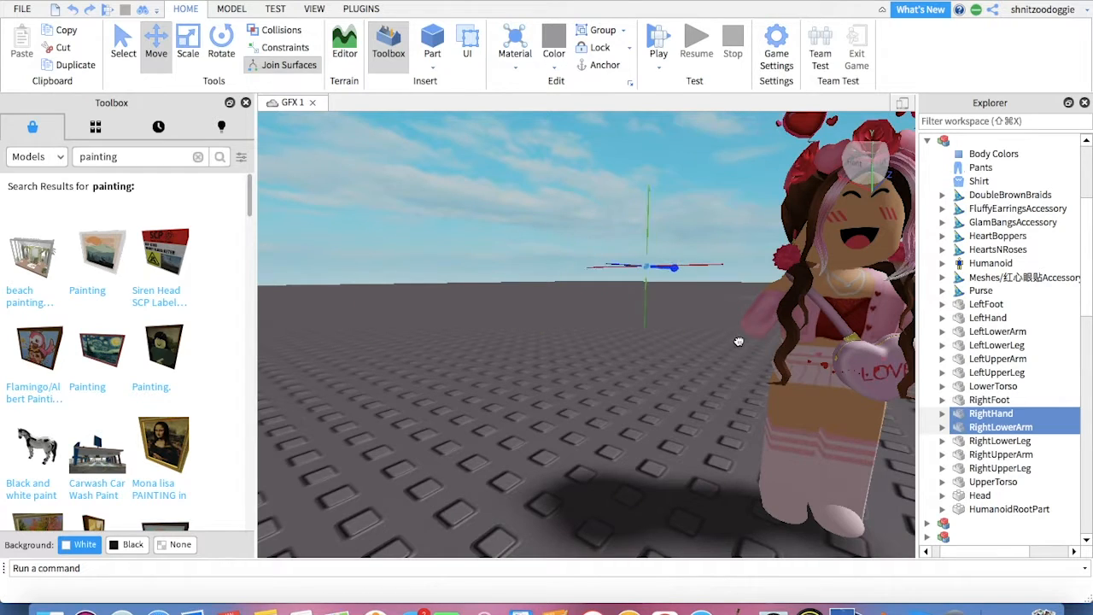
pyautogui.moveTo(738, 342); pyautogui.dragTo(743, 338)
pyautogui.moveTo(662, 319); pyautogui.dragTo(748, 322)
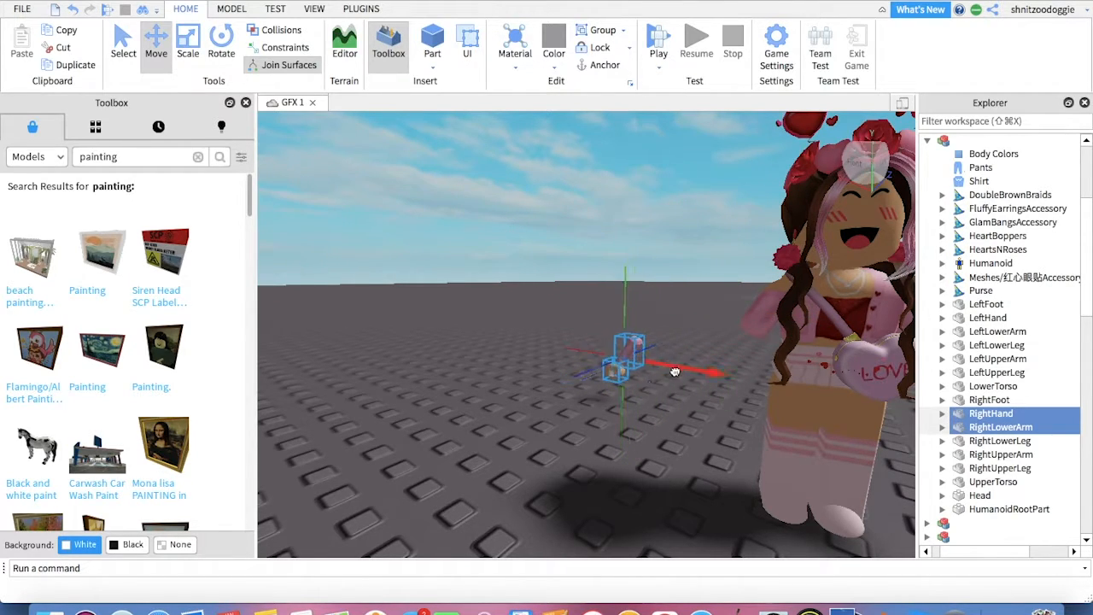
pyautogui.moveTo(699, 316); pyautogui.dragTo(794, 357)
pyautogui.moveTo(500, 400); pyautogui.dragTo(452, 361, button='right')
# Step: Rotate the RightHand and RightLowerArm together so the forearm points forward and upward
pyautogui.click(232, 43)
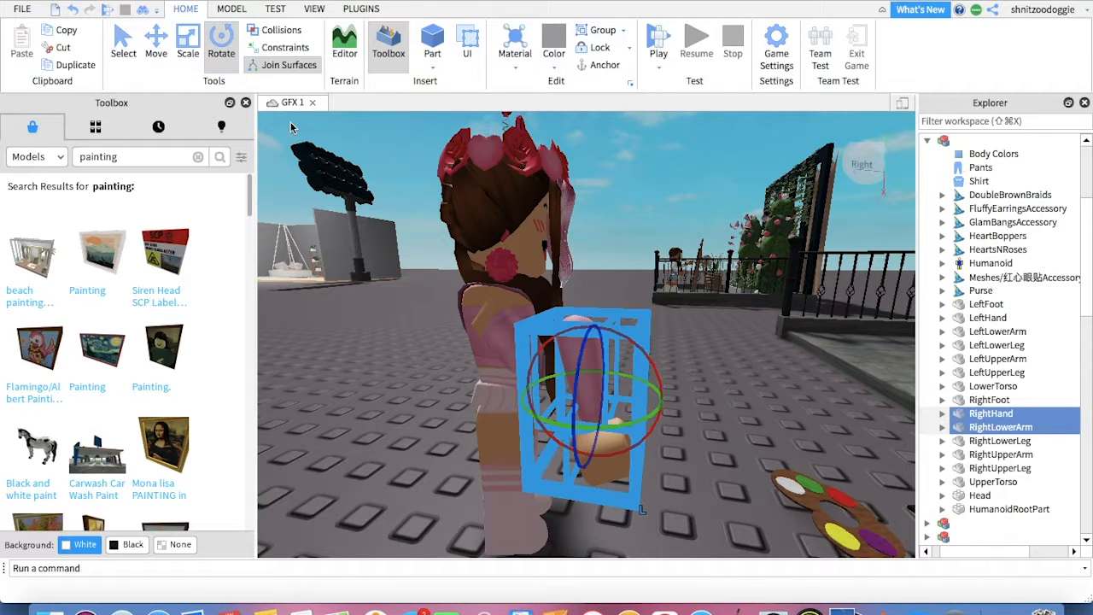
pyautogui.click(989, 430)
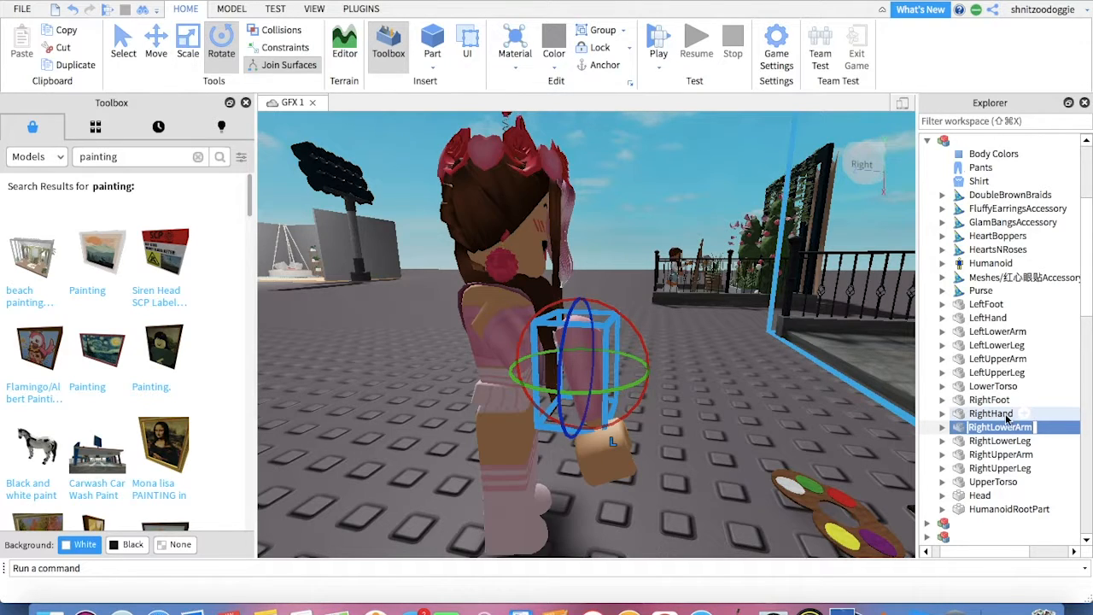
pyautogui.keyDown('shift'); pyautogui.click(1004, 415); pyautogui.keyUp('shift')
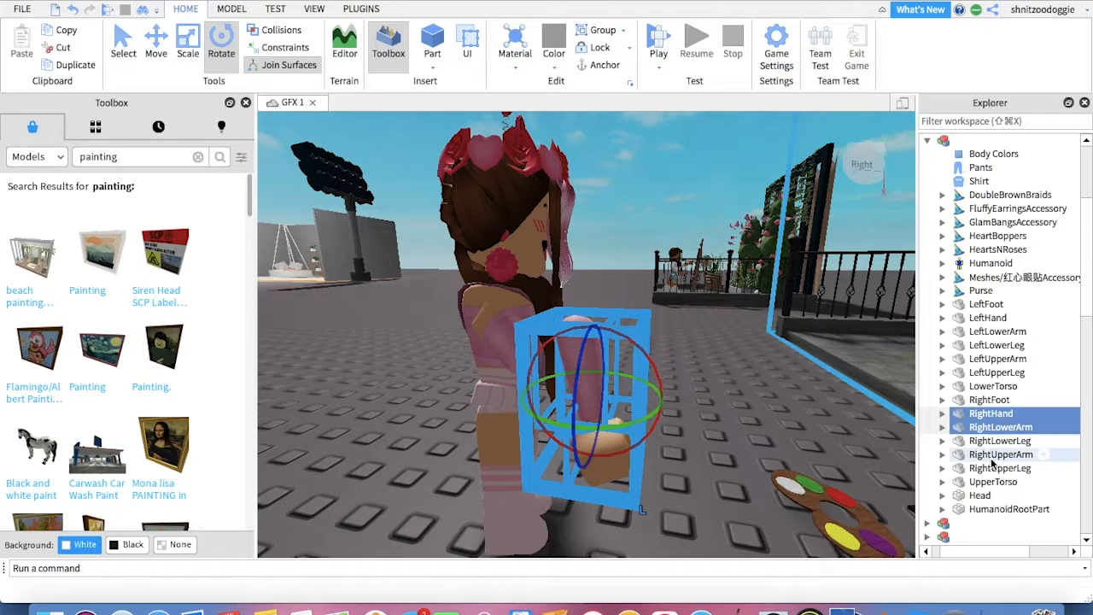
pyautogui.keyDown('shift'); pyautogui.click(988, 317); pyautogui.keyUp('shift')
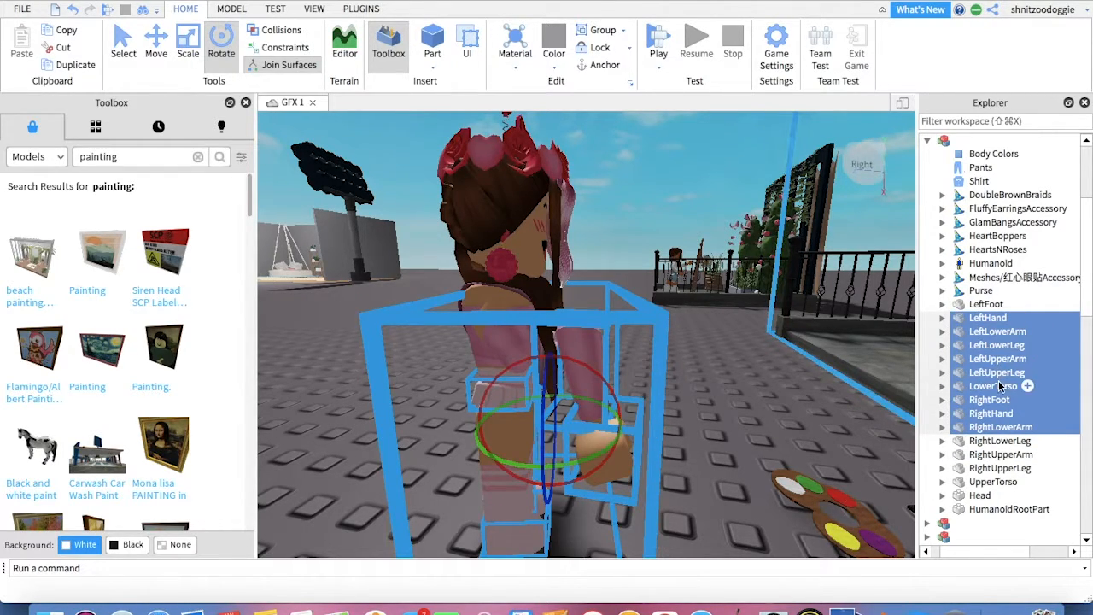
pyautogui.click(992, 429)
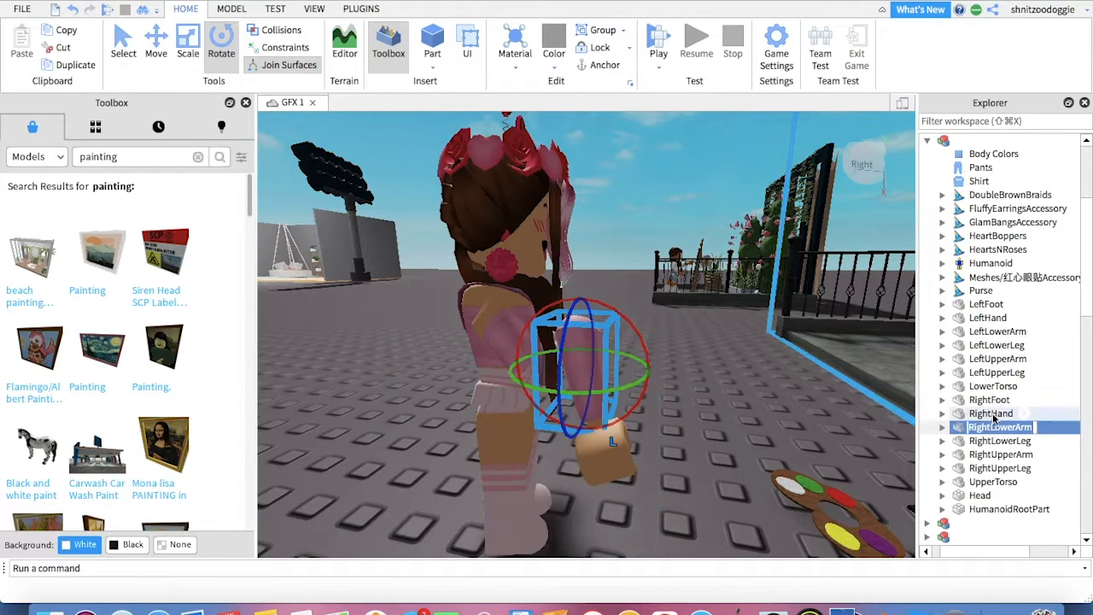
pyautogui.keyDown('shift'); pyautogui.click(992, 414); pyautogui.keyUp('shift')
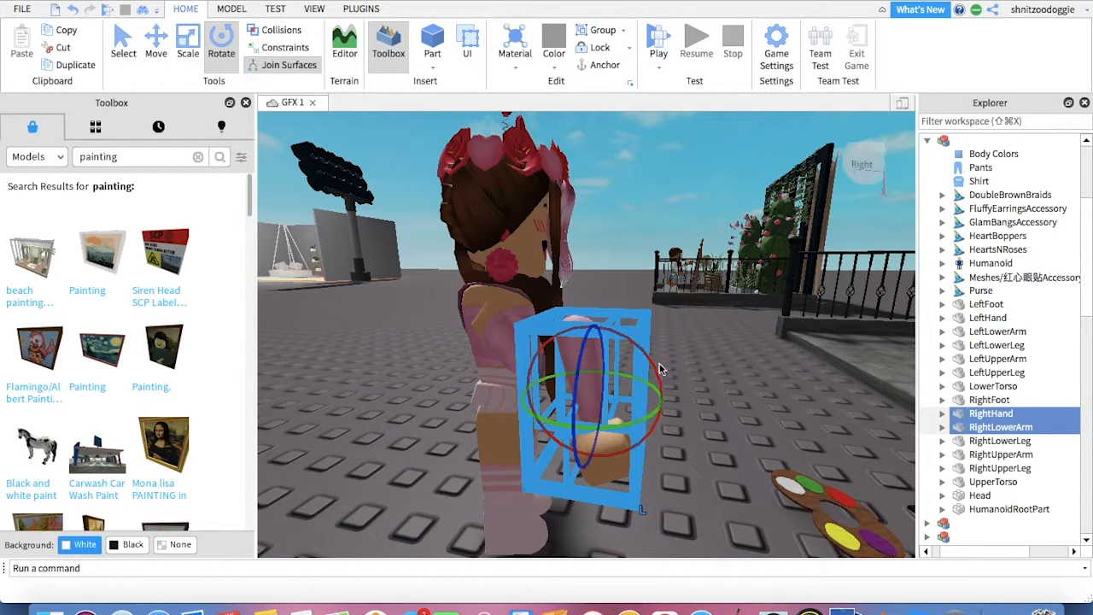
pyautogui.moveTo(662, 387); pyautogui.dragTo(532, 307)
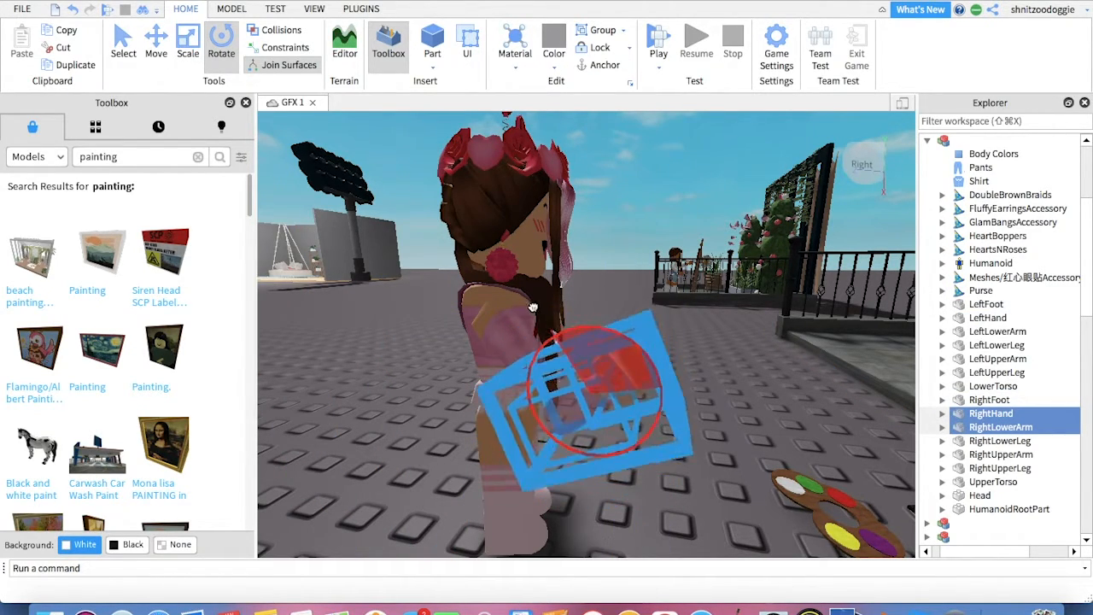
# Step: Move the rotated RightHand and RightLowerArm sideways and up toward the elbow end of the upper arm
pyautogui.moveTo(668, 261); pyautogui.dragTo(669, 261, button='right')
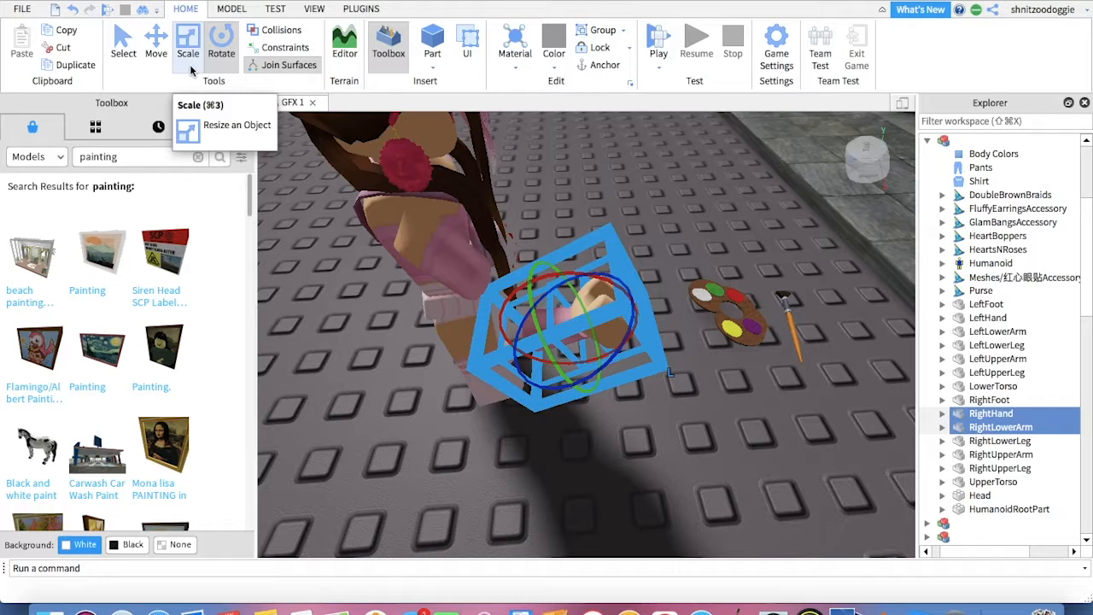
pyautogui.click(152, 36)
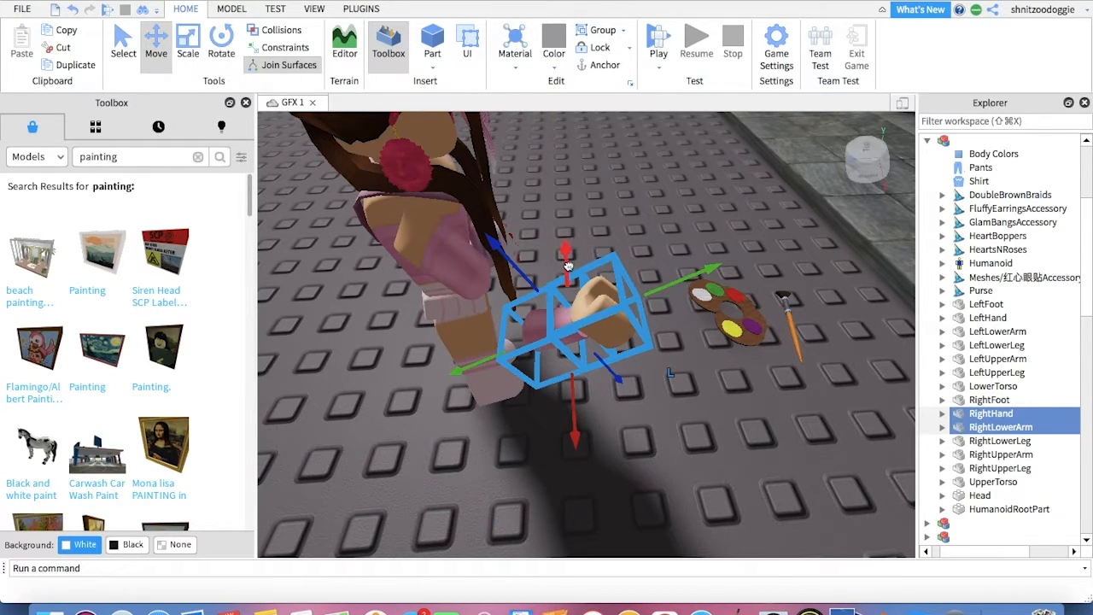
pyautogui.moveTo(568, 265); pyautogui.dragTo(565, 227)
pyautogui.moveTo(483, 320); pyautogui.dragTo(448, 337)
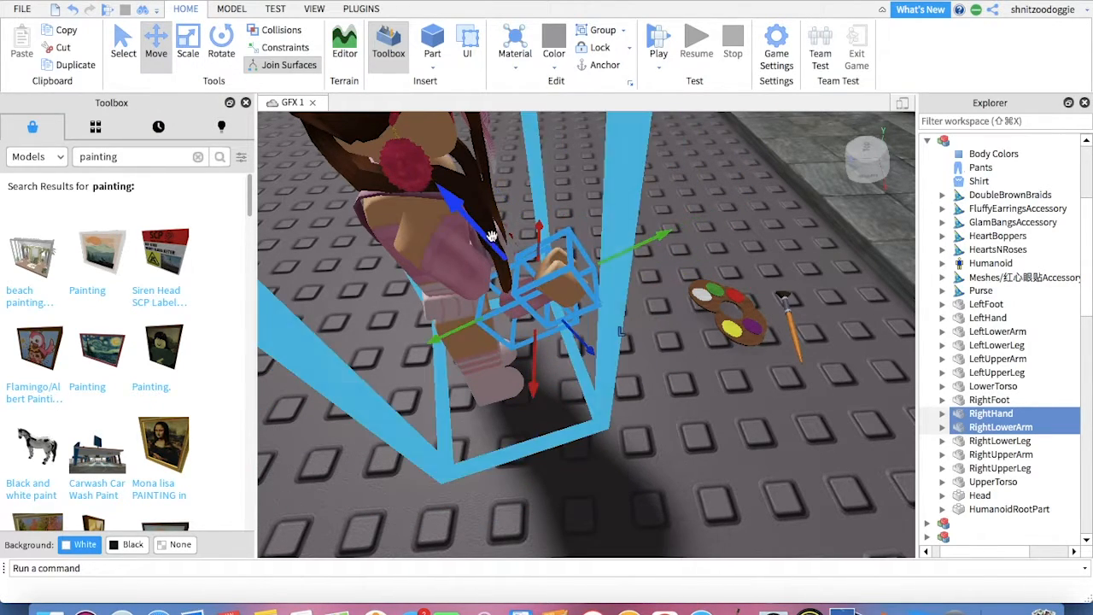
pyautogui.moveTo(488, 242); pyautogui.dragTo(464, 217)
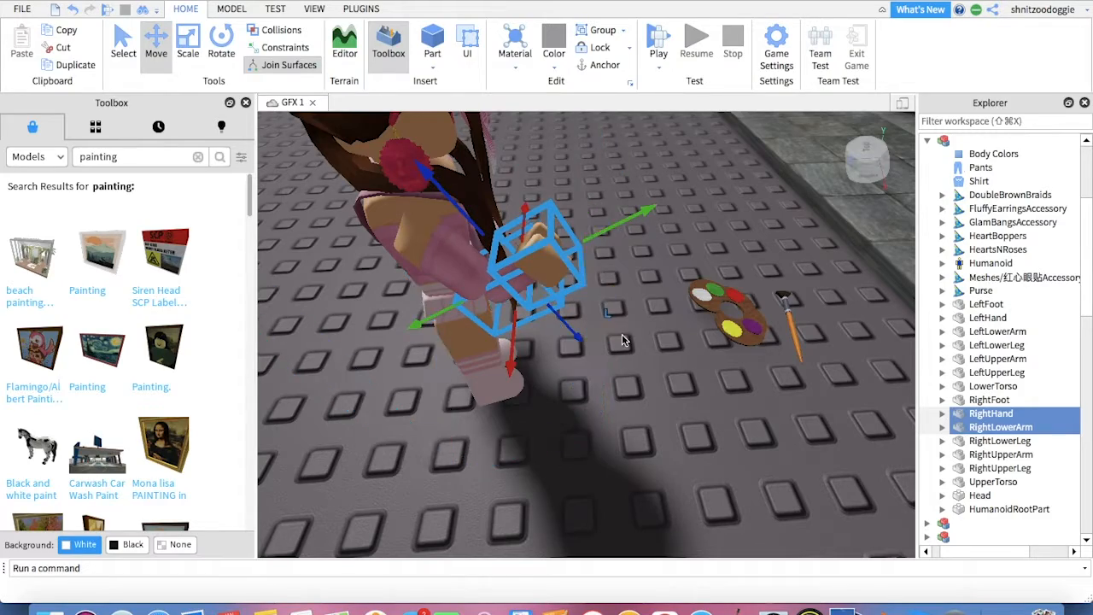
pyautogui.moveTo(622, 342)
pyautogui.mouseDown(button='right')
pyautogui.moveTo(625, 327)
pyautogui.moveTo(622, 336)
pyautogui.mouseUp(button='right')
pyautogui.scroll(3, 623, 337)
pyautogui.scroll(-3, 619, 340)
pyautogui.moveTo(582, 310); pyautogui.dragTo(574, 328)
pyautogui.click(574, 328)
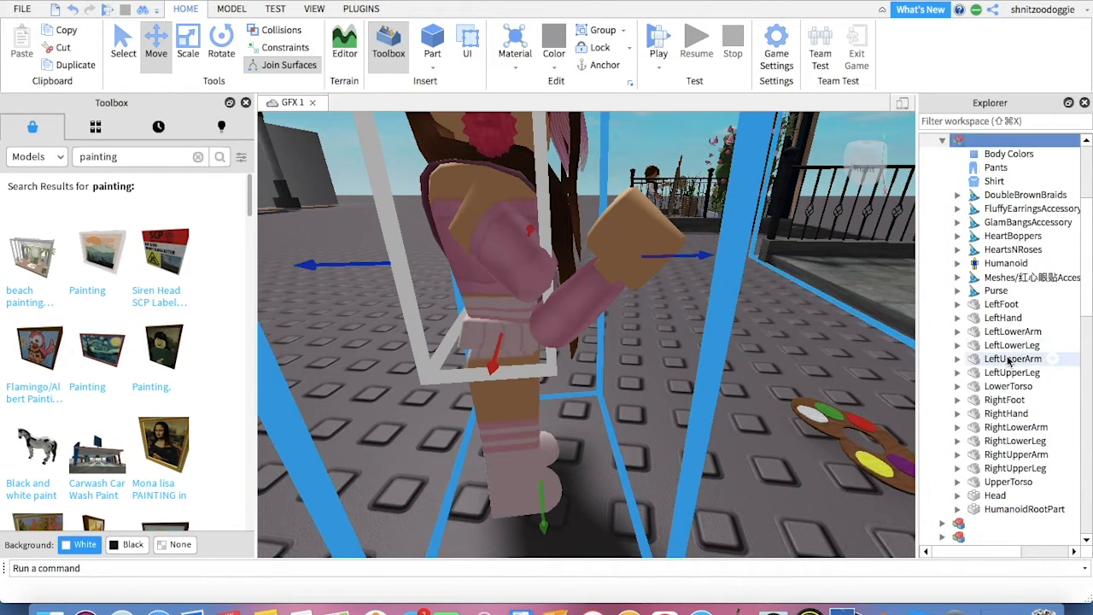
# Step: Select the RightLowerArm and RightHand together and shift them up and inward to meet the end of the right upper arm
pyautogui.click(1016, 440)
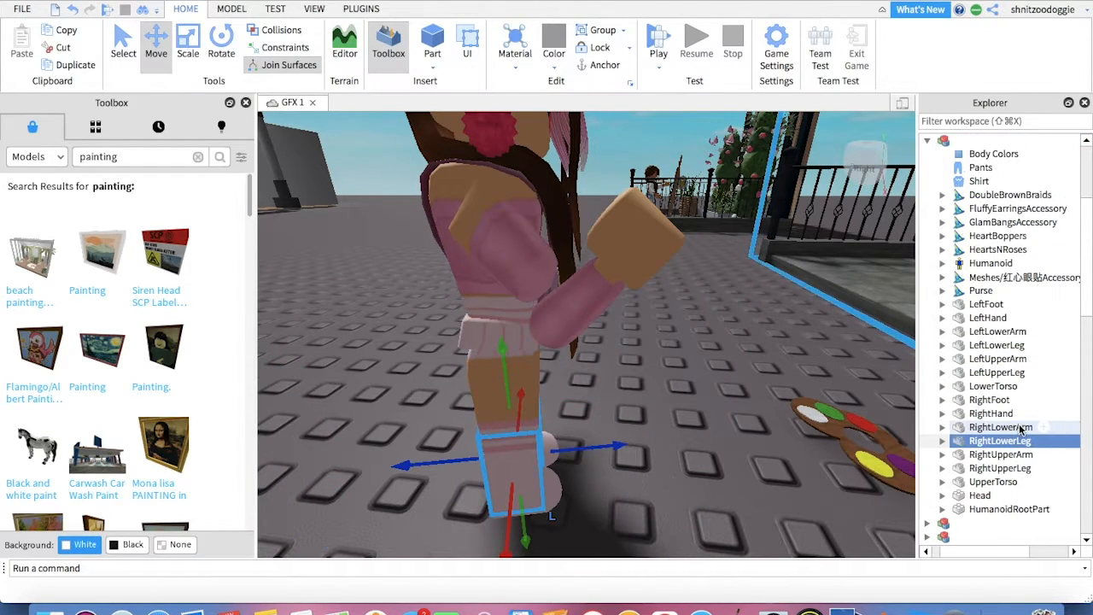
pyautogui.click(1010, 426)
pyautogui.keyDown('shift'); pyautogui.click(991, 413); pyautogui.keyUp('shift')
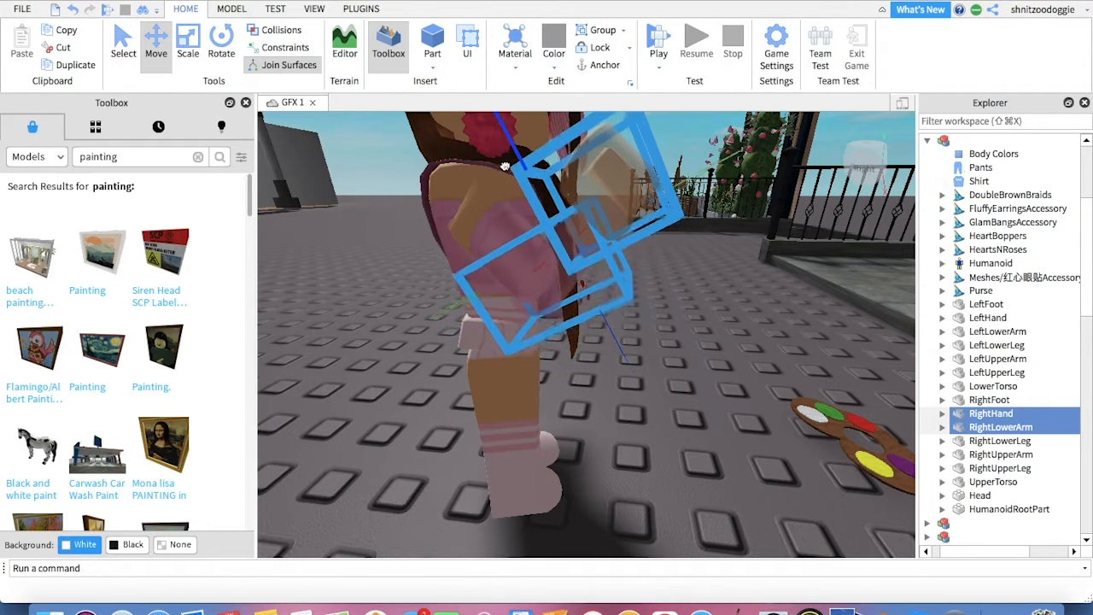
pyautogui.moveTo(504, 167); pyautogui.dragTo(677, 161)
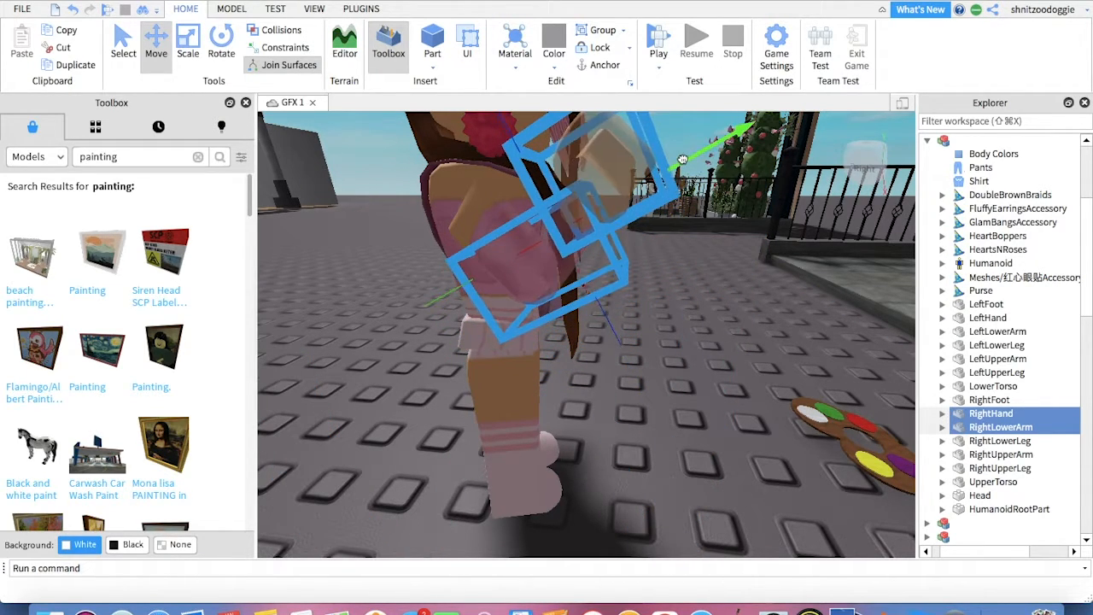
pyautogui.moveTo(736, 239); pyautogui.dragTo(554, 222, button='right')
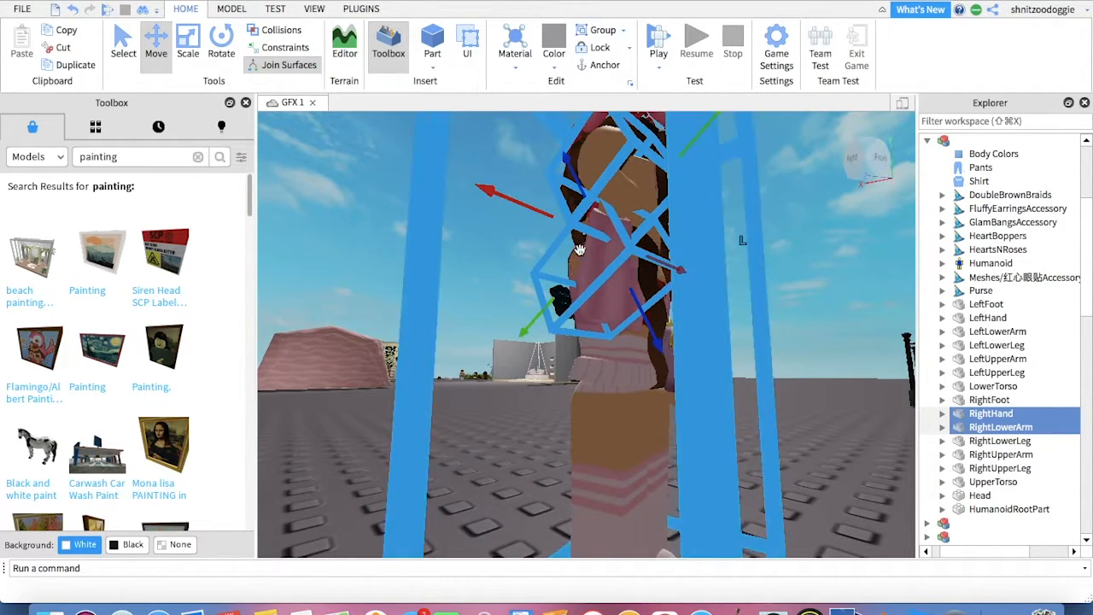
pyautogui.moveTo(577, 191); pyautogui.dragTo(573, 181)
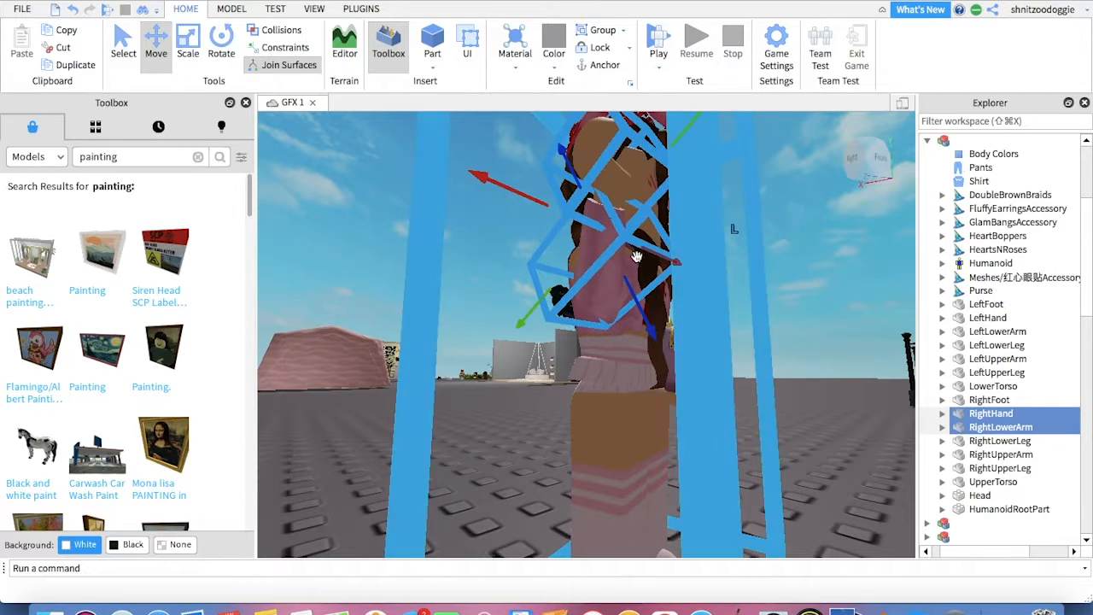
pyautogui.moveTo(702, 315)
pyautogui.mouseDown(button='right')
pyautogui.moveTo(698, 329)
pyautogui.moveTo(709, 309)
pyautogui.moveTo(703, 325)
pyautogui.moveTo(693, 319)
pyautogui.mouseUp(button='right')
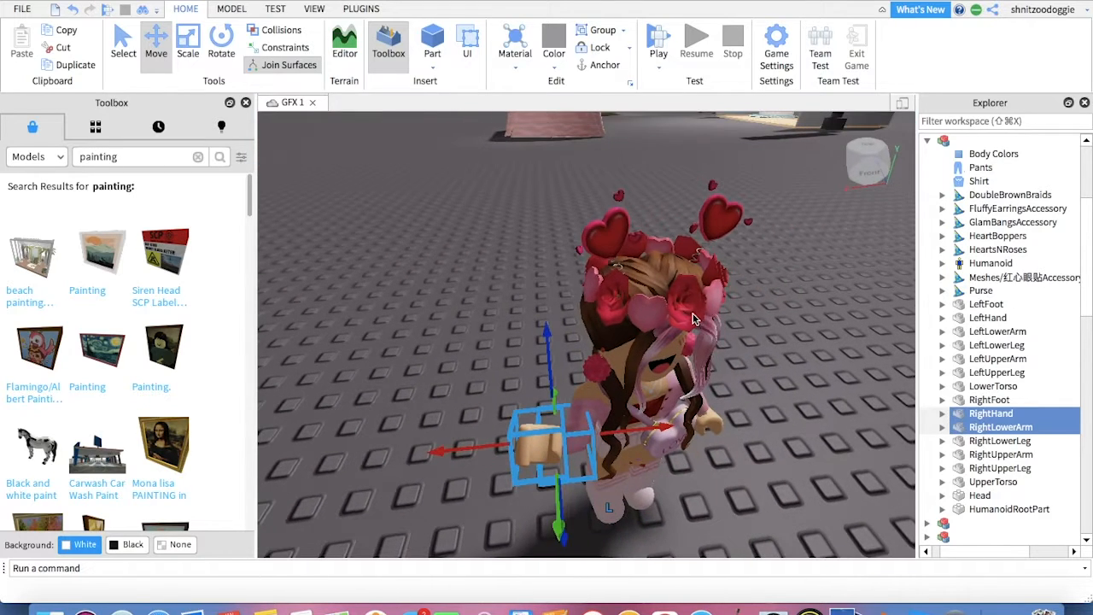
# Step: Rotate the RightUpperArm slightly and adjust its position at the character's shoulder
pyautogui.click(1007, 455)
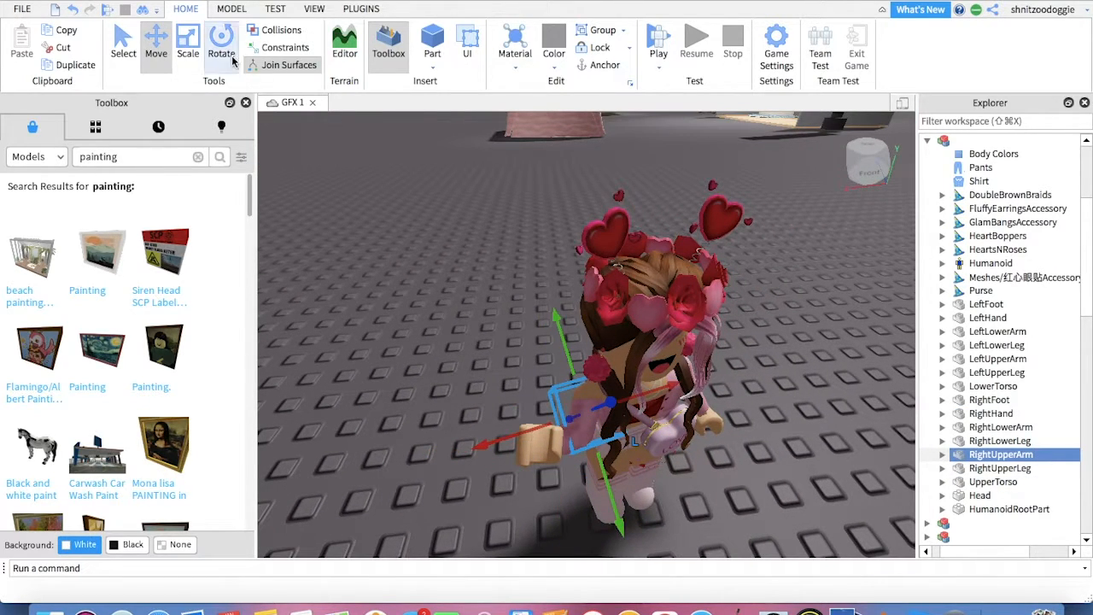
pyautogui.moveTo(518, 409); pyautogui.dragTo(539, 429)
pyautogui.moveTo(795, 487); pyautogui.dragTo(624, 436, button='right')
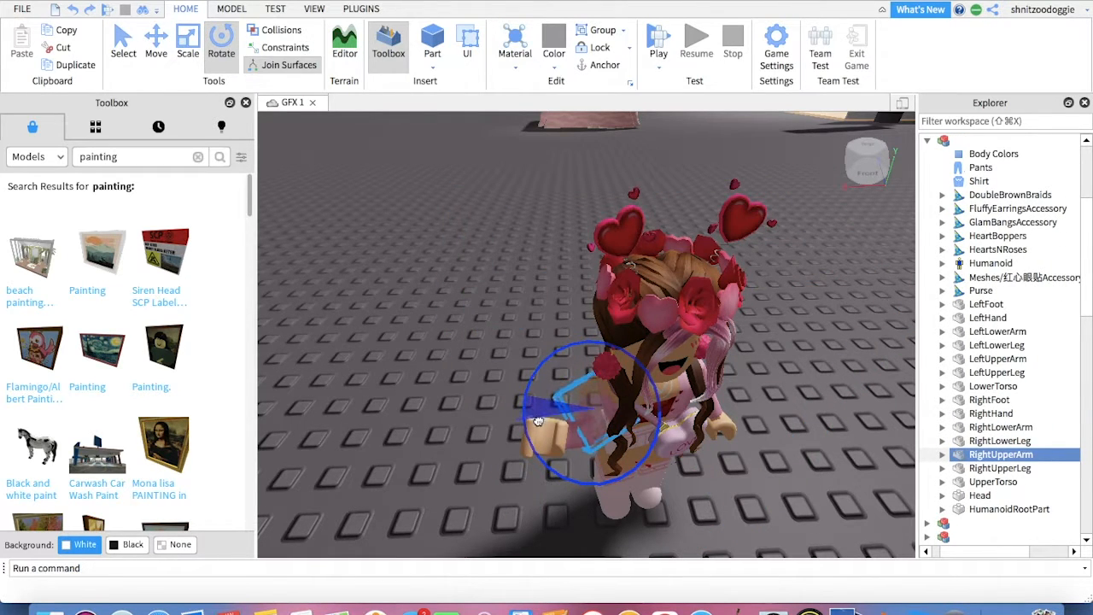
pyautogui.moveTo(537, 421); pyautogui.dragTo(536, 408)
pyautogui.click(828, 395)
pyautogui.moveTo(828, 396)
pyautogui.mouseDown(button='right')
pyautogui.moveTo(806, 389)
pyautogui.moveTo(826, 394)
pyautogui.mouseUp(button='right')
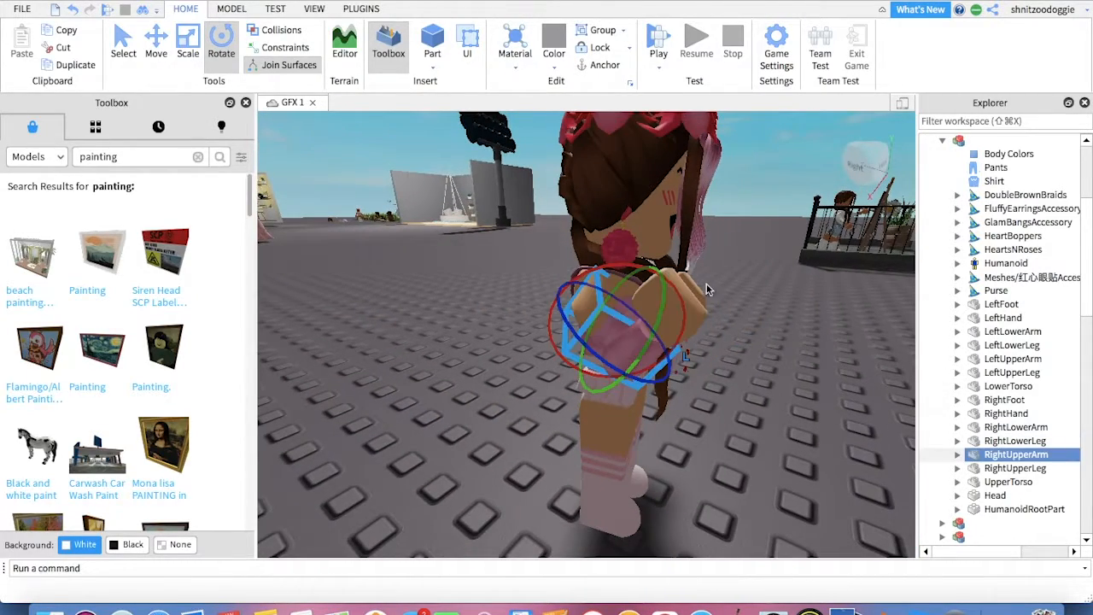
pyautogui.click(125, 47)
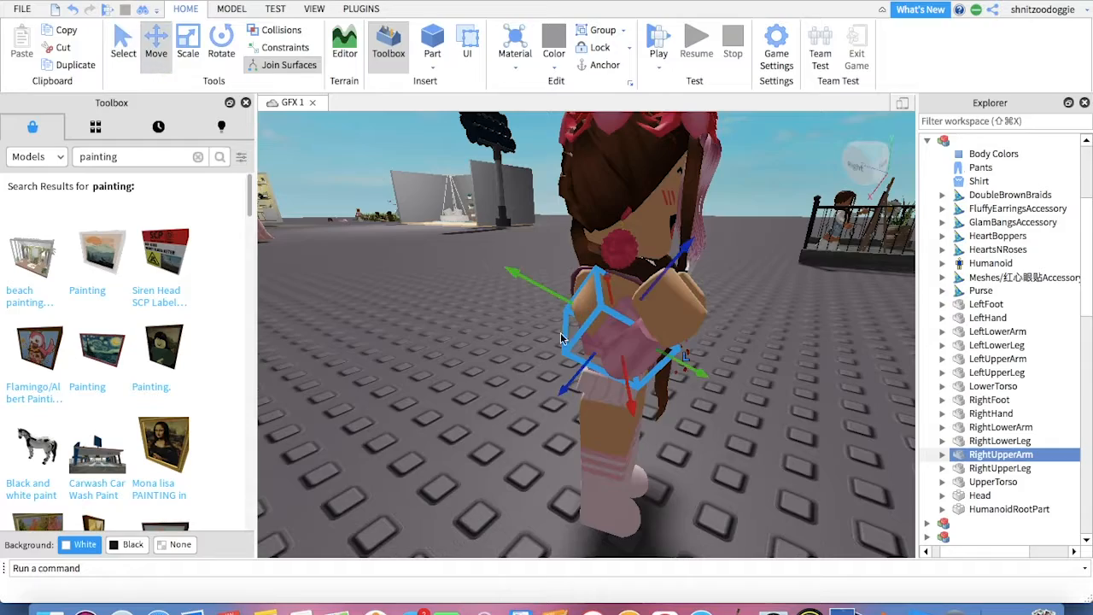
pyautogui.moveTo(736, 330); pyautogui.dragTo(736, 330, button='right')
pyautogui.keyDown('alt'); pyautogui.moveTo(736, 333); pyautogui.dragTo(632, 265); pyautogui.keyUp('alt')
# Step: Adjust the angle of the RightHand and RightLowerArm together so the forearm reaches forward more level
pyautogui.click(221, 47)
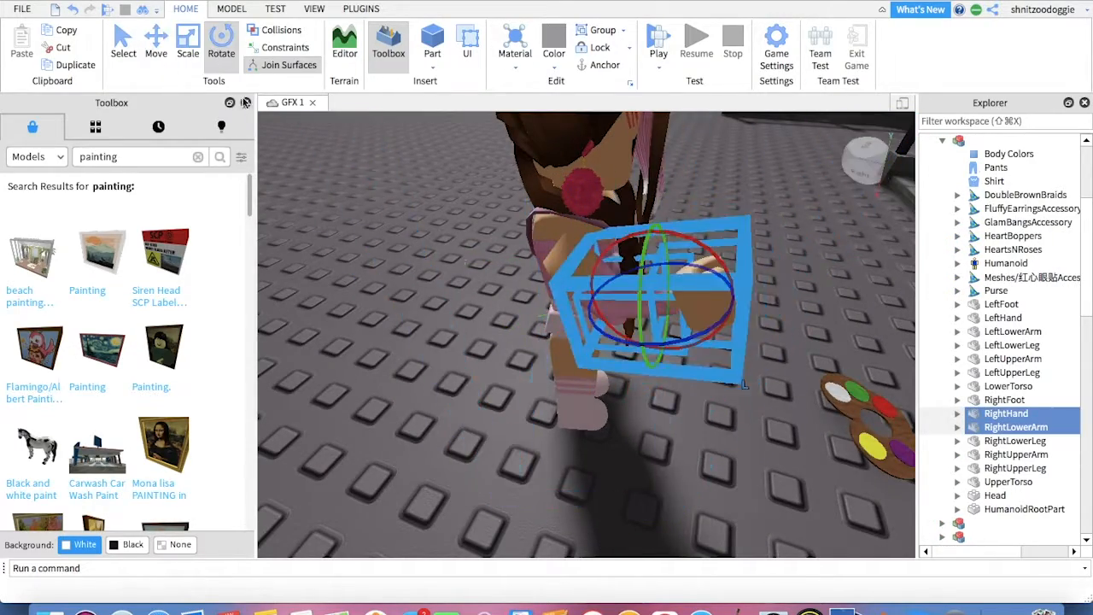
pyautogui.click(156, 47)
pyautogui.moveTo(576, 362); pyautogui.dragTo(576, 361, button='right')
pyautogui.moveTo(575, 361); pyautogui.dragTo(555, 227)
pyautogui.moveTo(554, 227); pyautogui.dragTo(554, 227, button='right')
pyautogui.click(221, 47)
pyautogui.moveTo(522, 213); pyautogui.dragTo(572, 286)
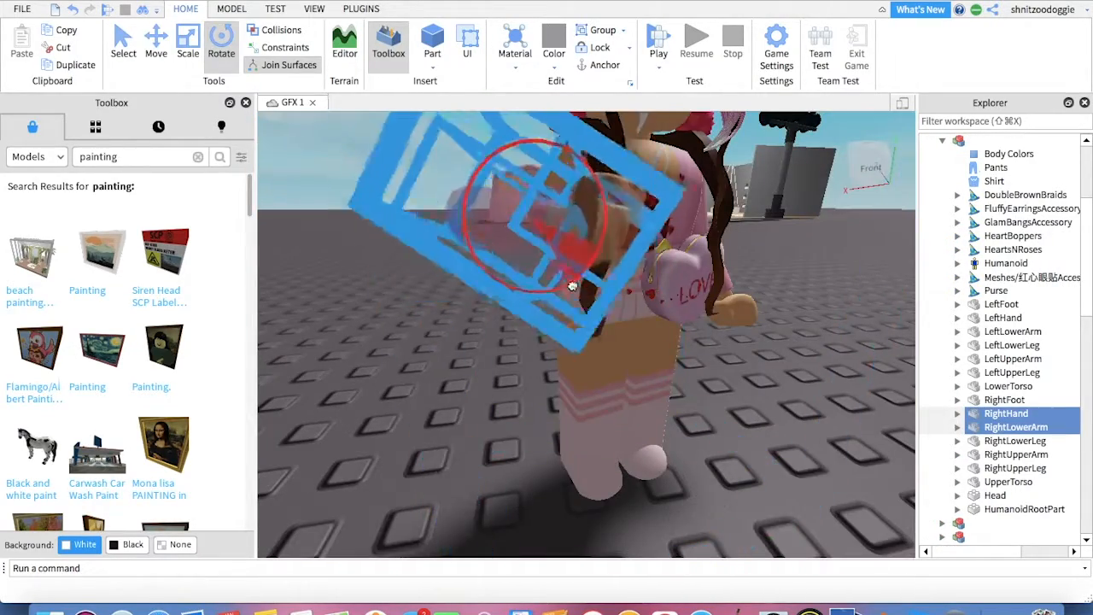
# Step: Move the RightHand and RightLowerArm together until the forearm joins the elbow end of the right upper arm, then deselect them
pyautogui.click(156, 47)
pyautogui.moveTo(507, 256); pyautogui.dragTo(507, 257, button='right')
pyautogui.moveTo(649, 286); pyautogui.dragTo(748, 298)
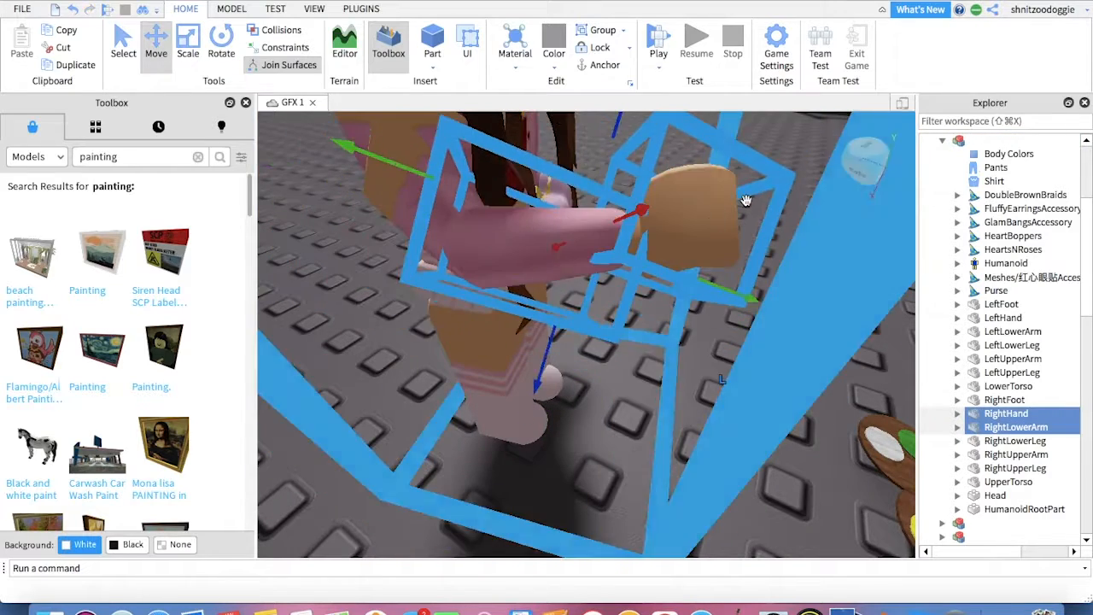
pyautogui.moveTo(747, 200); pyautogui.dragTo(746, 201, button='right')
pyautogui.moveTo(585, 290); pyautogui.dragTo(593, 296)
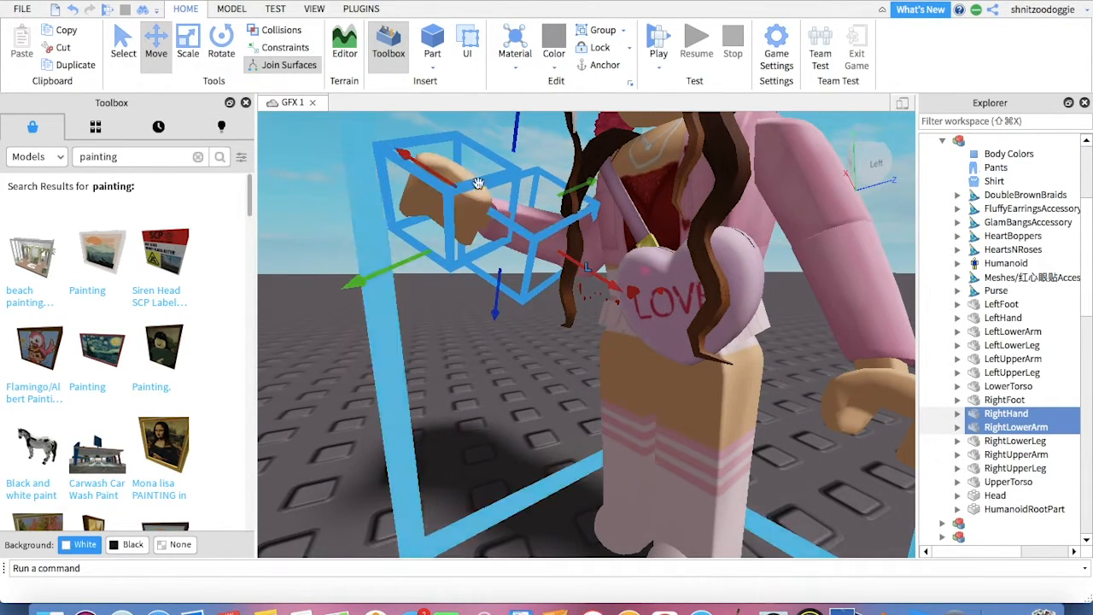
pyautogui.moveTo(799, 372); pyautogui.dragTo(755, 361, button='right')
pyautogui.scroll(3, 758, 355)
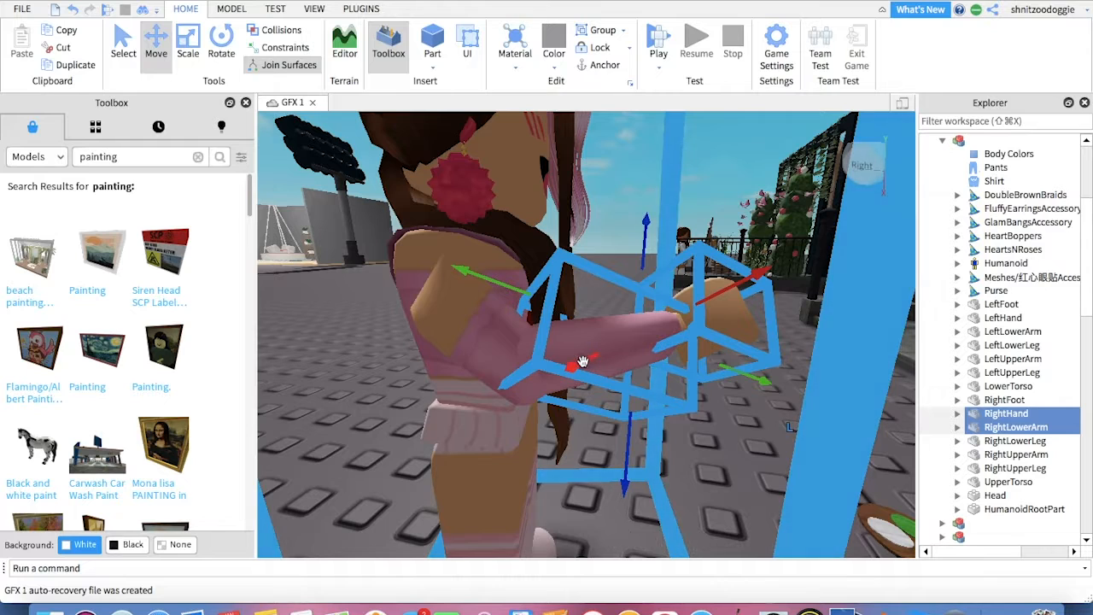
pyautogui.scroll(-1, 577, 365)
pyautogui.moveTo(609, 433); pyautogui.dragTo(611, 438)
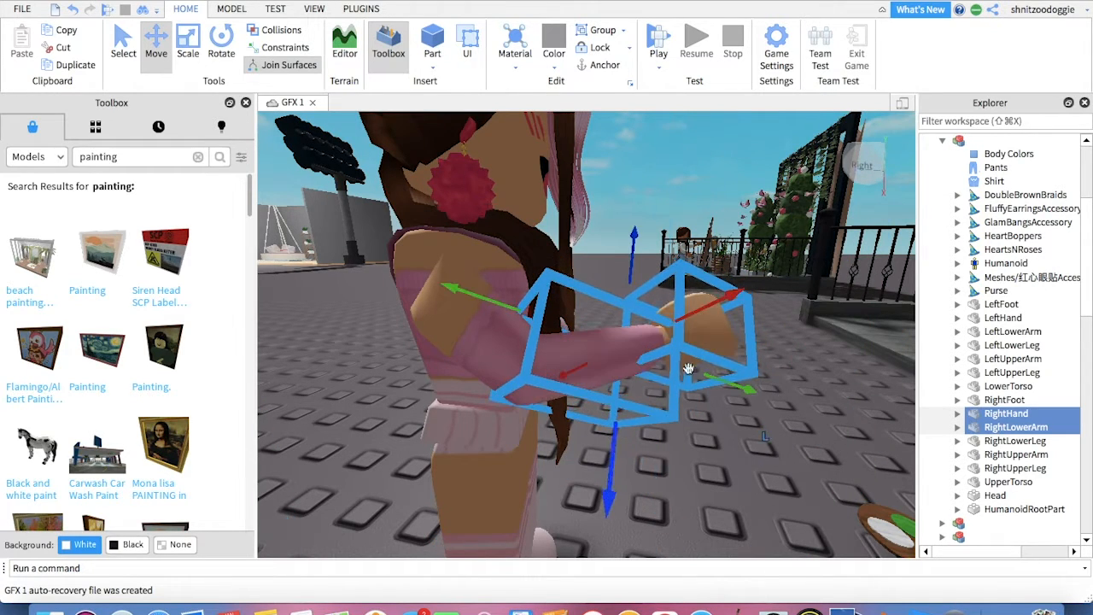
pyautogui.click(742, 319)
pyautogui.click(744, 379)
# Step: Bring the paintbrush from beside the palette over to the front of the character near the right hand
pyautogui.moveTo(743, 379); pyautogui.dragTo(772, 377, button='right')
pyautogui.moveTo(582, 415); pyautogui.dragTo(638, 396, button='right')
pyautogui.scroll(-5, 638, 395)
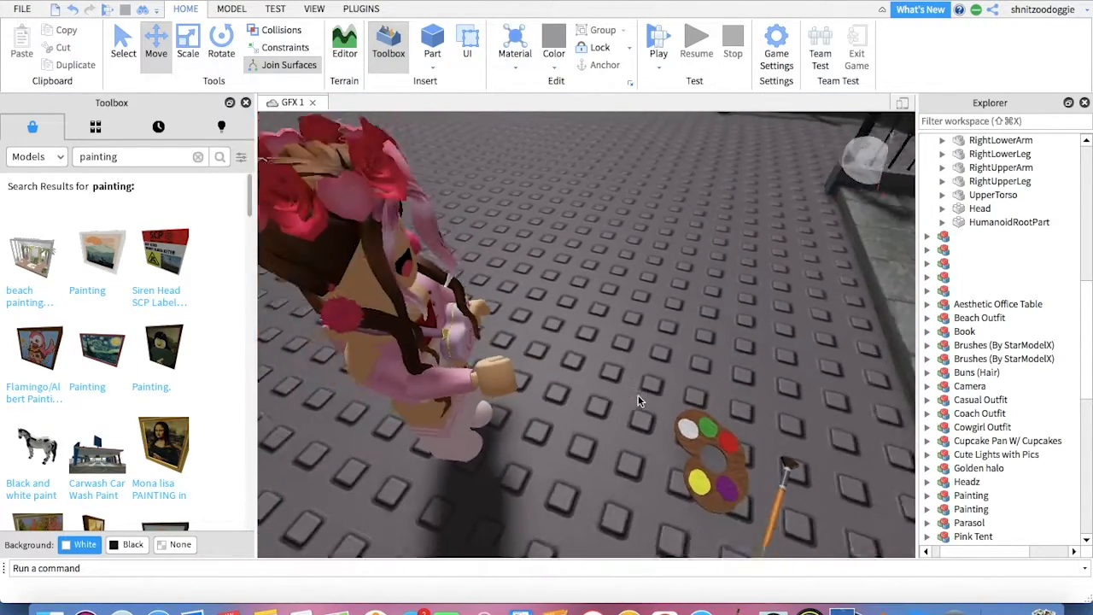
pyautogui.click(714, 413)
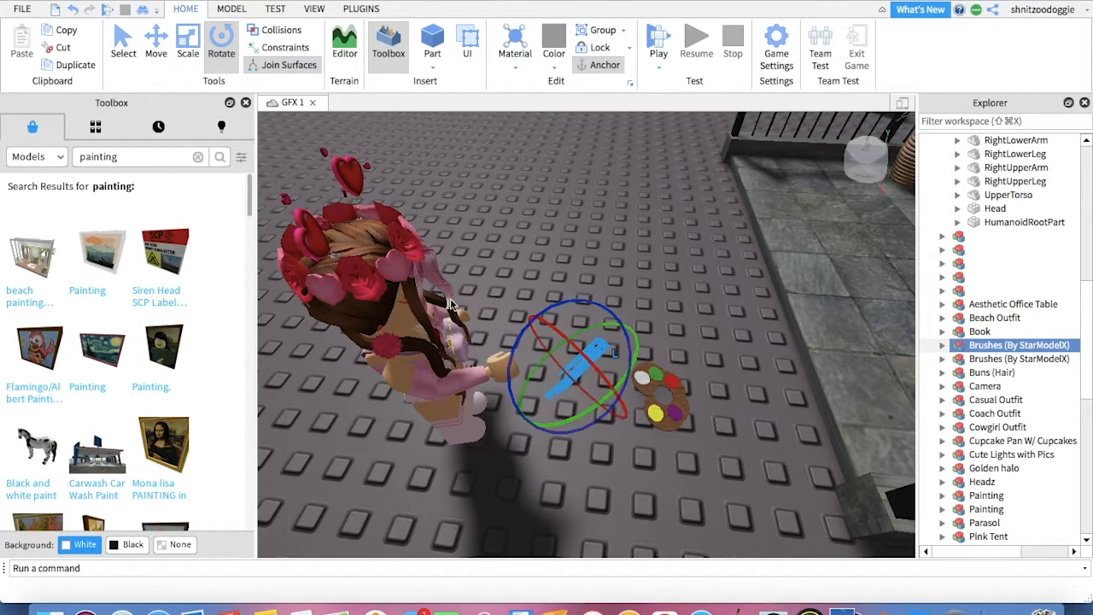
pyautogui.click(165, 67)
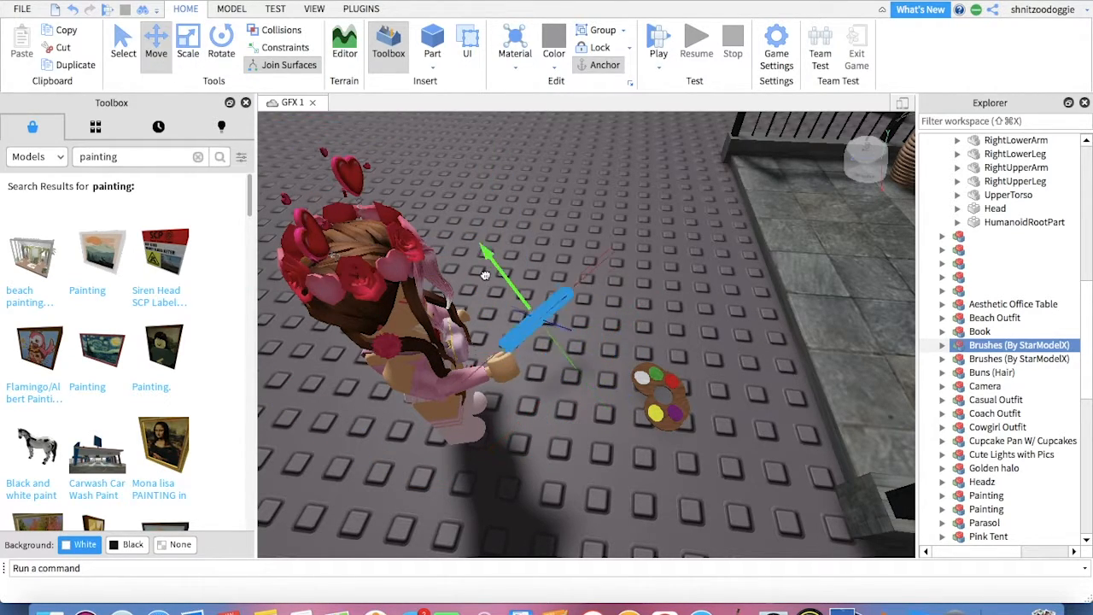
pyautogui.moveTo(604, 333); pyautogui.dragTo(605, 336, button='right')
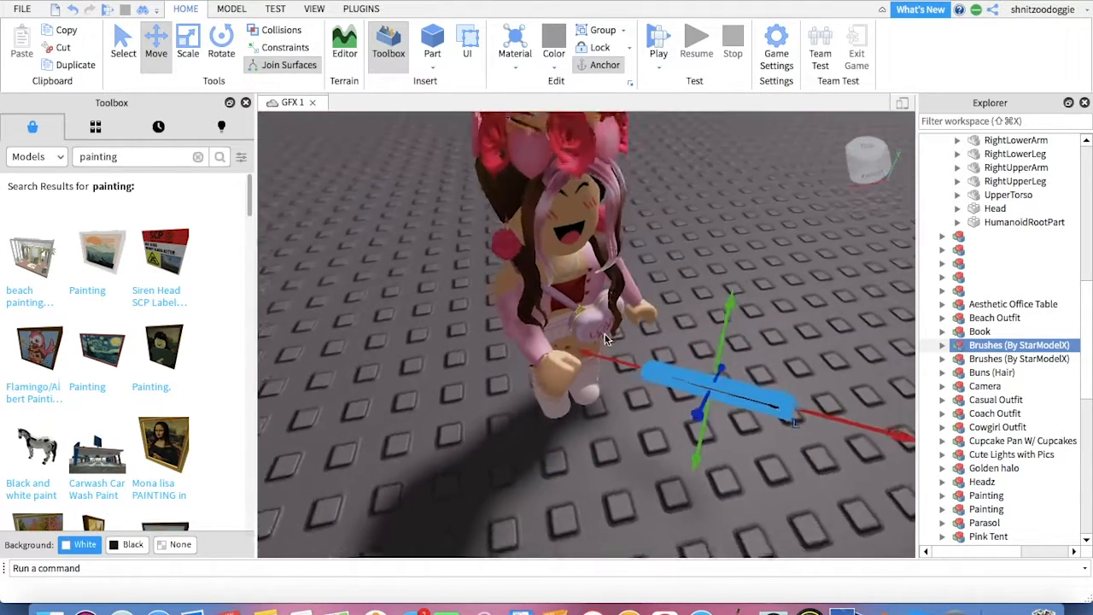
pyautogui.scroll(5, 605, 334)
pyautogui.scroll(-3, 605, 333)
pyautogui.moveTo(625, 348); pyautogui.dragTo(512, 333)
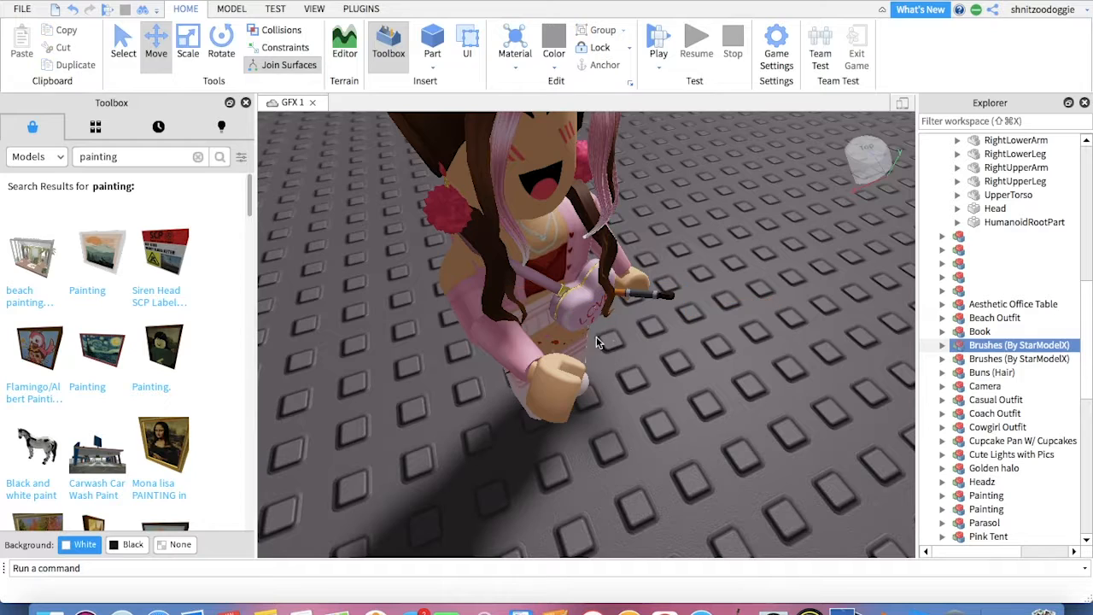
# Step: Move the paintbrush forward onto the character's right hand, and undo the last stray move
pyautogui.click(597, 338)
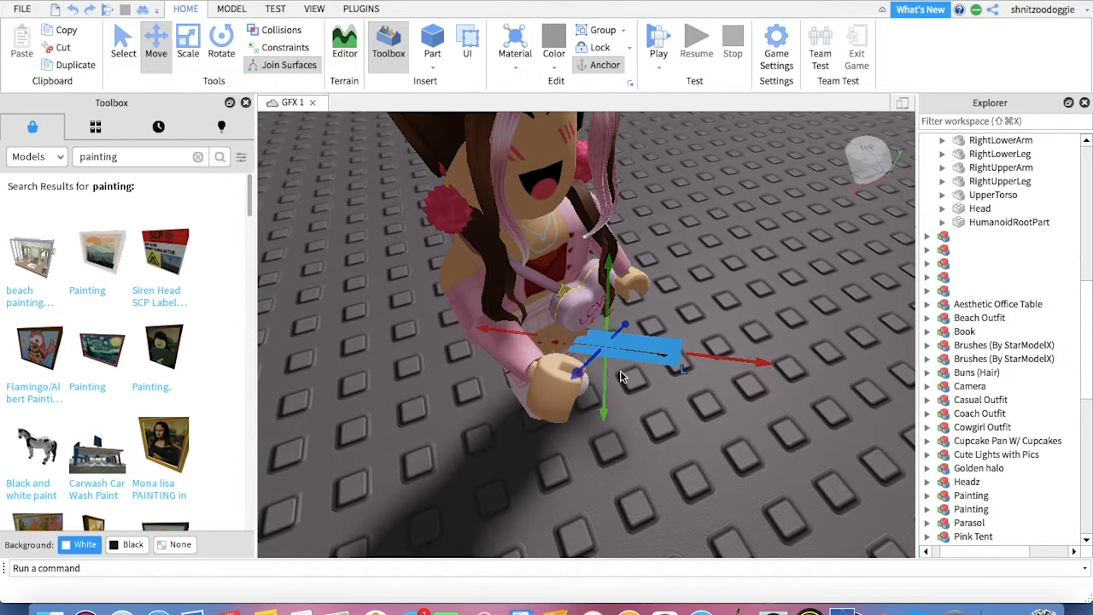
pyautogui.click(581, 369)
pyautogui.moveTo(578, 373); pyautogui.dragTo(523, 427)
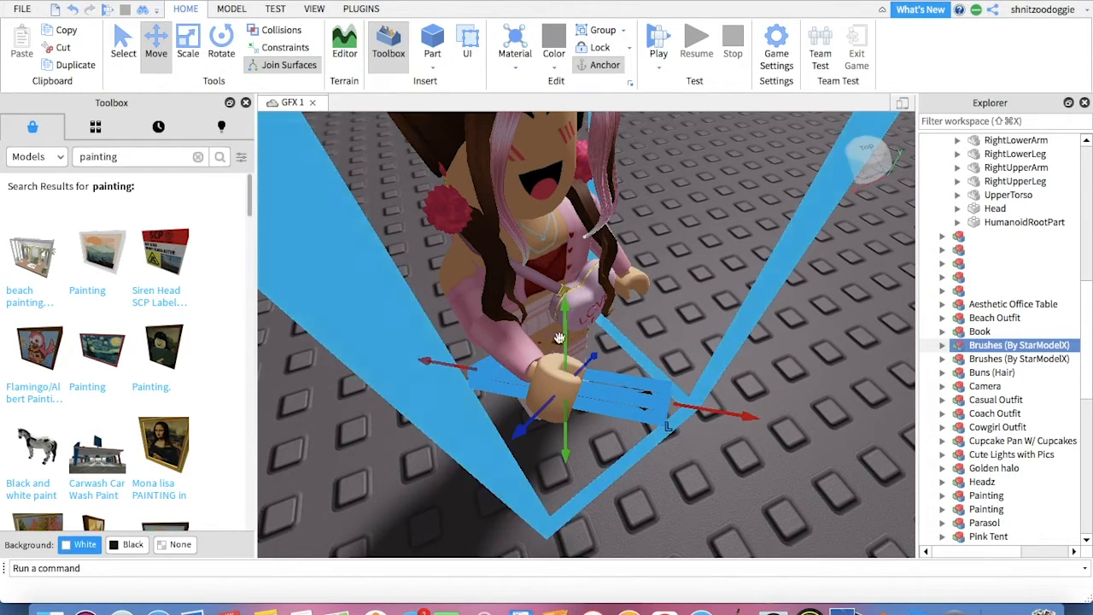
pyautogui.moveTo(541, 389)
pyautogui.mouseDown()
pyautogui.moveTo(530, 395)
pyautogui.moveTo(592, 415)
pyautogui.mouseUp()
pyautogui.press('super+z')
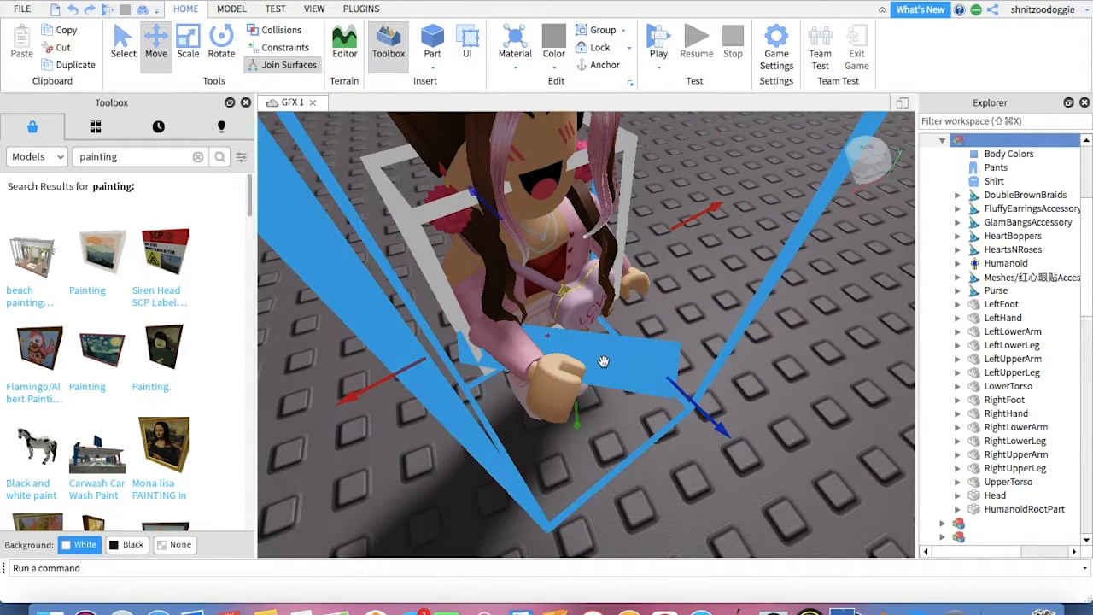
# Step: Reselect the paintbrush and slide it forward and along its length so its handle rests on the right hand
pyautogui.click(600, 362)
pyautogui.moveTo(548, 370); pyautogui.dragTo(513, 406)
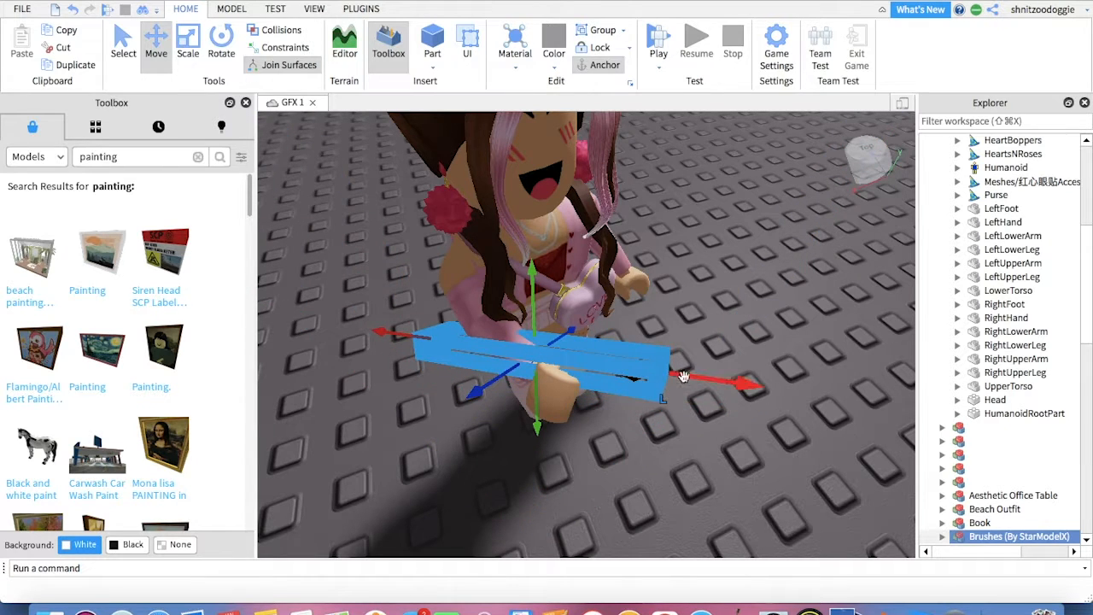
pyautogui.moveTo(503, 387); pyautogui.dragTo(490, 398)
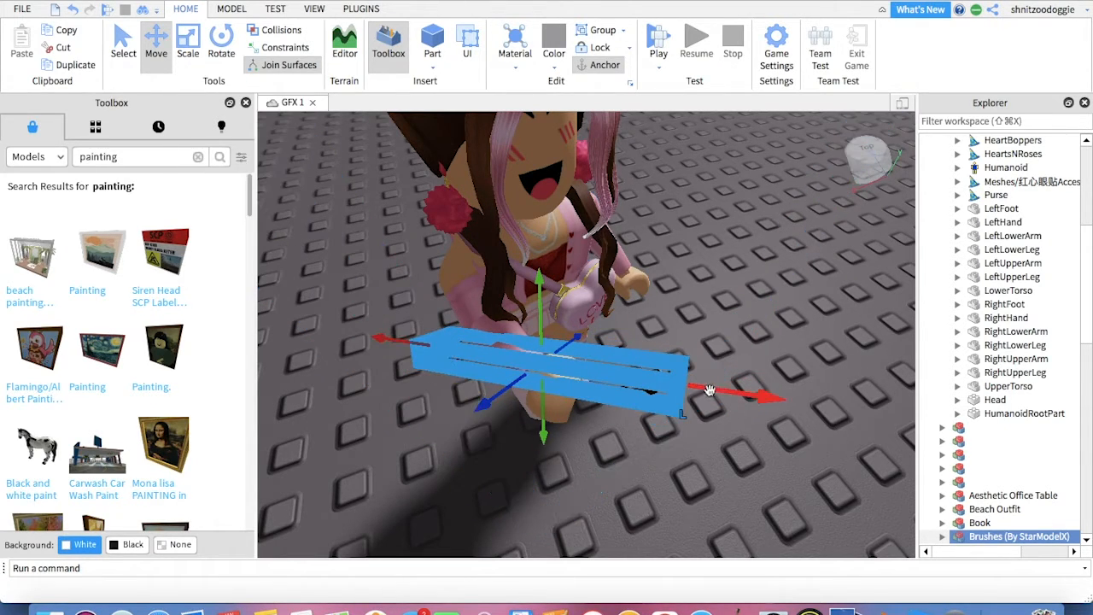
pyautogui.moveTo(750, 348); pyautogui.dragTo(749, 353, button='right')
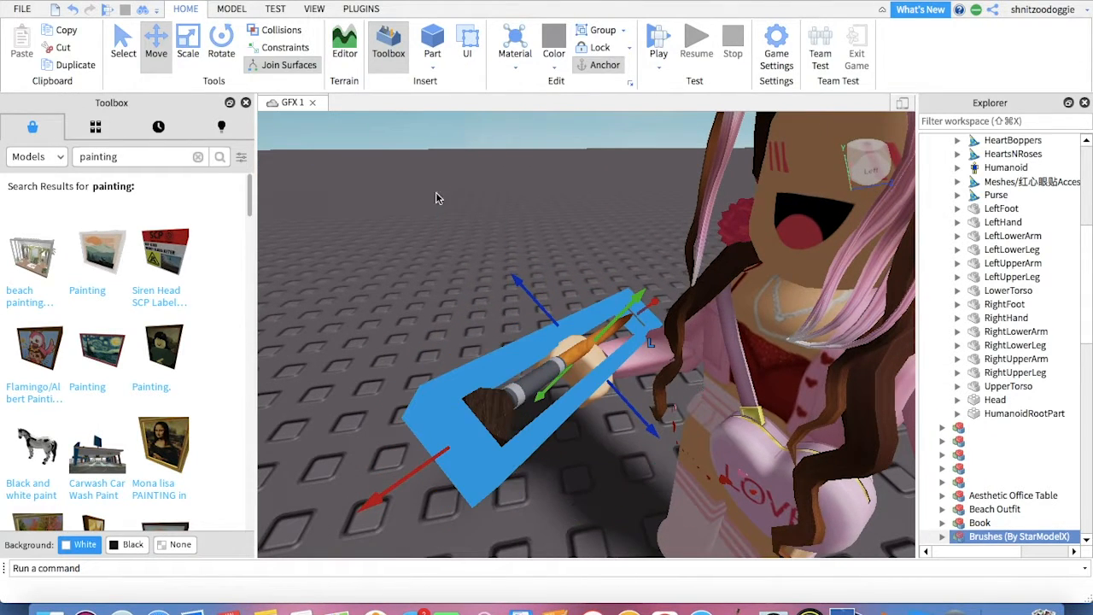
pyautogui.moveTo(624, 309); pyautogui.dragTo(626, 308)
pyautogui.moveTo(625, 308); pyautogui.dragTo(652, 329, button='right')
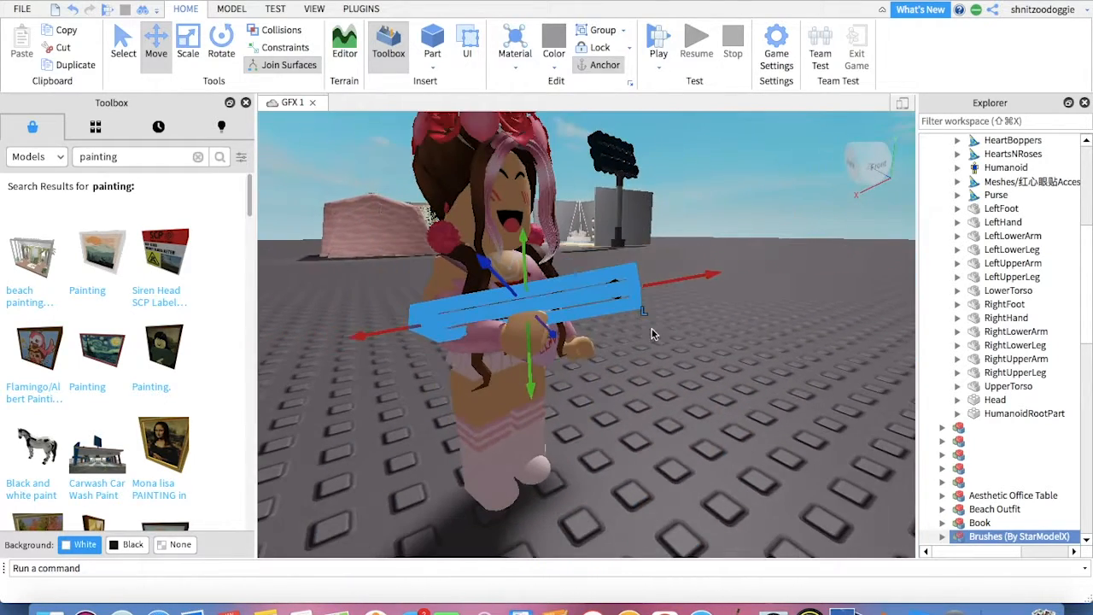
pyautogui.click(788, 371)
pyautogui.moveTo(789, 371)
pyautogui.mouseDown(button='right')
pyautogui.moveTo(779, 375)
pyautogui.moveTo(789, 374)
pyautogui.mouseUp(button='right')
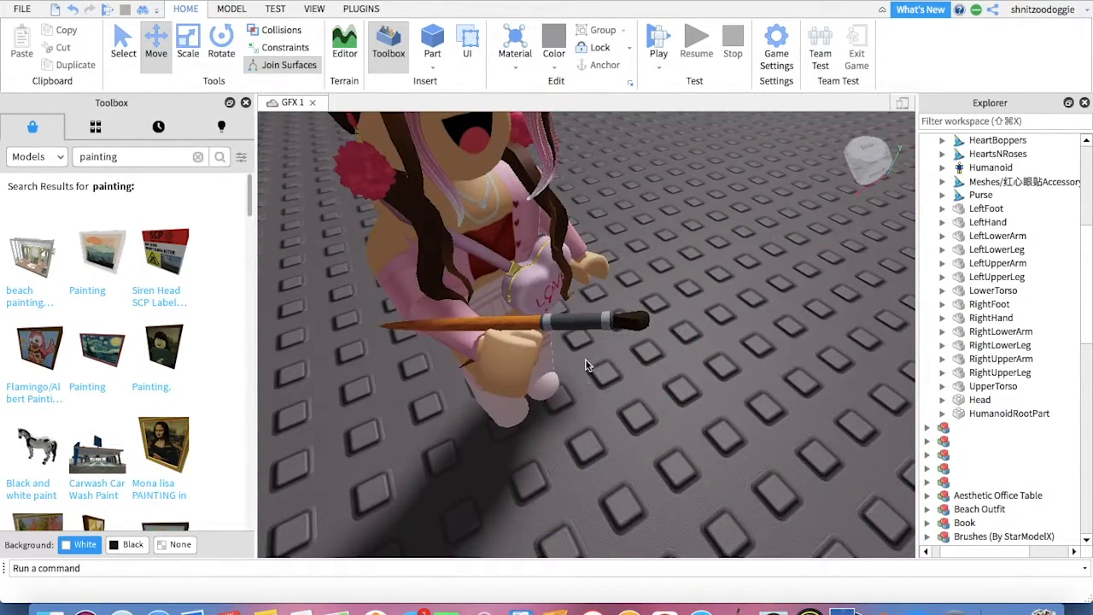
pyautogui.moveTo(710, 270); pyautogui.dragTo(710, 270, button='right')
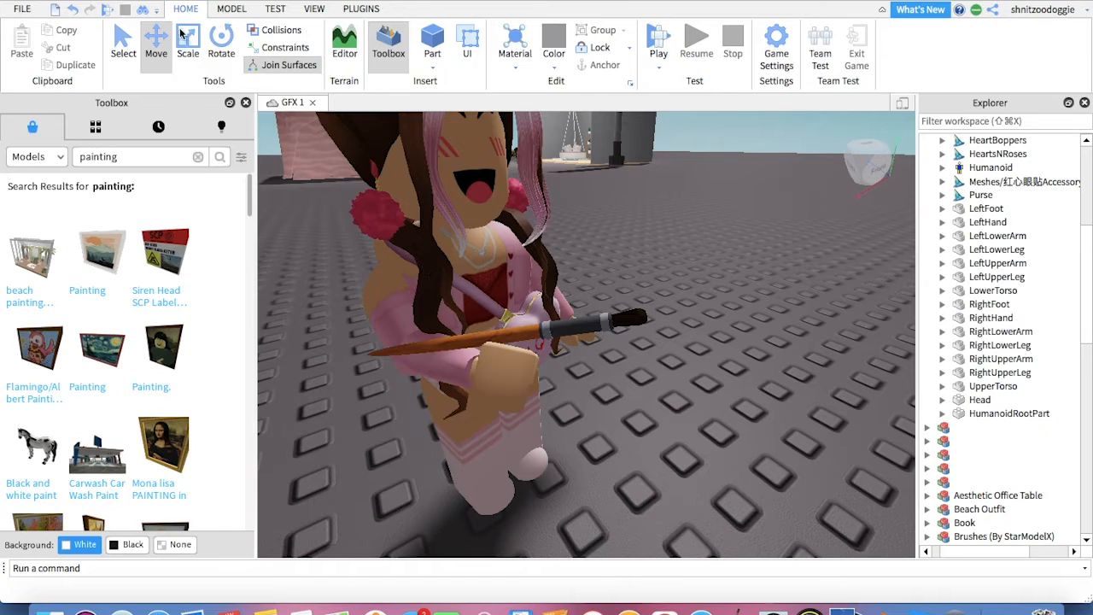
# Step: Try tilting the paintbrush's bristle end upward and shifting it into the right hand, and undo these changes
pyautogui.click(220, 53)
pyautogui.click(568, 333)
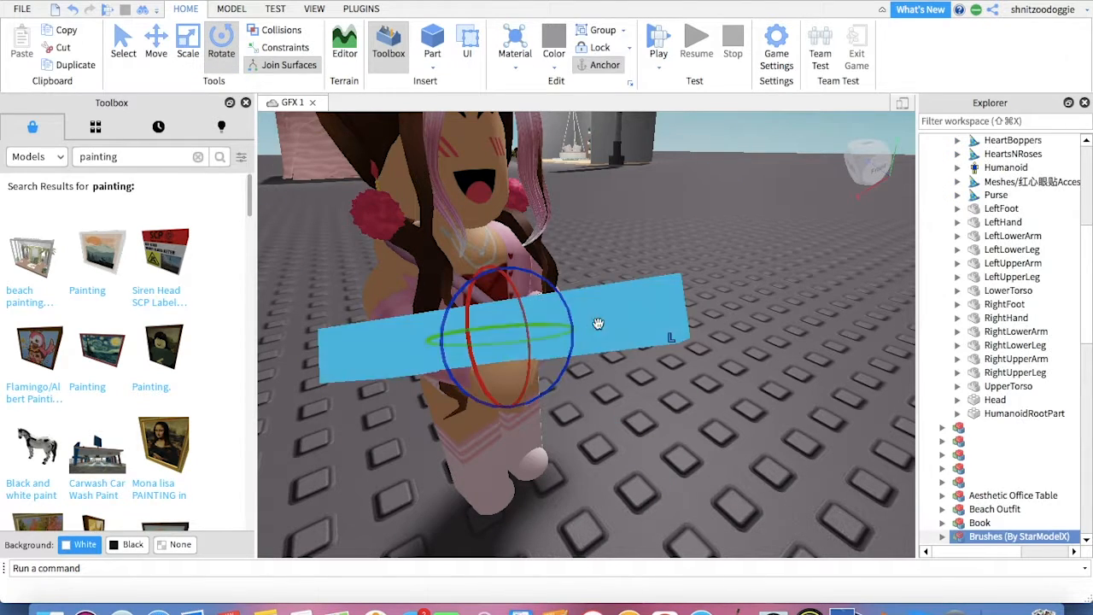
pyautogui.moveTo(574, 331)
pyautogui.mouseDown()
pyautogui.moveTo(579, 354)
pyautogui.moveTo(569, 349)
pyautogui.moveTo(558, 392)
pyautogui.moveTo(541, 313)
pyautogui.moveTo(551, 339)
pyautogui.mouseUp()
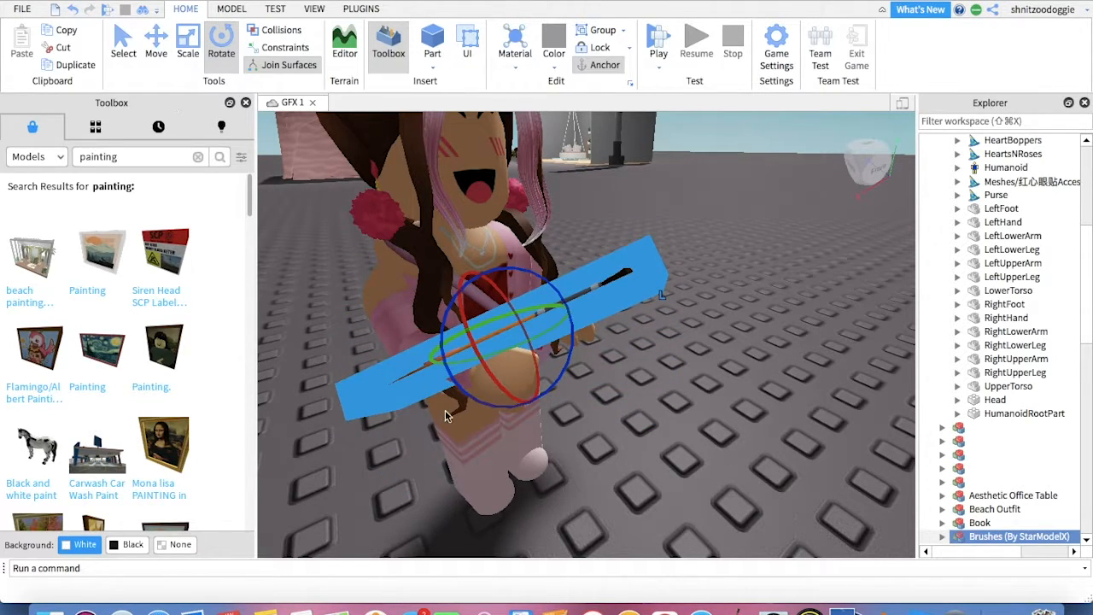
pyautogui.press('super+2')
pyautogui.moveTo(518, 375); pyautogui.dragTo(548, 412)
pyautogui.moveTo(691, 439); pyautogui.dragTo(692, 438, button='right')
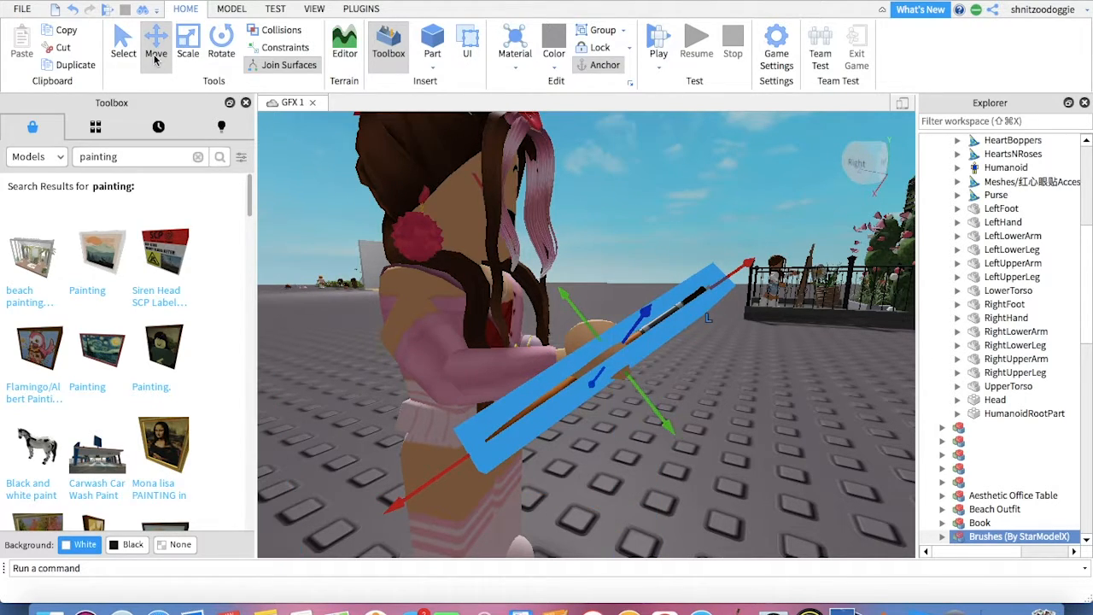
pyautogui.press('super+z')
pyautogui.press('super+z')
pyautogui.press('super+z')
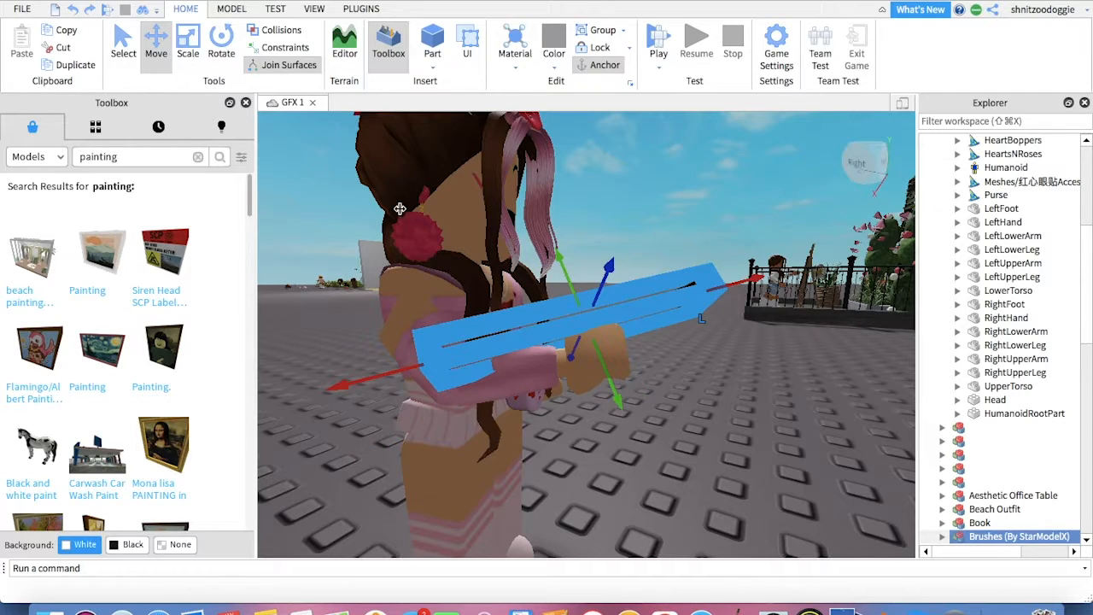
# Step: Tilt the paintbrush so its bristle end points slightly downward, and shift it down and sideways into the character's right hand
pyautogui.click(218, 42)
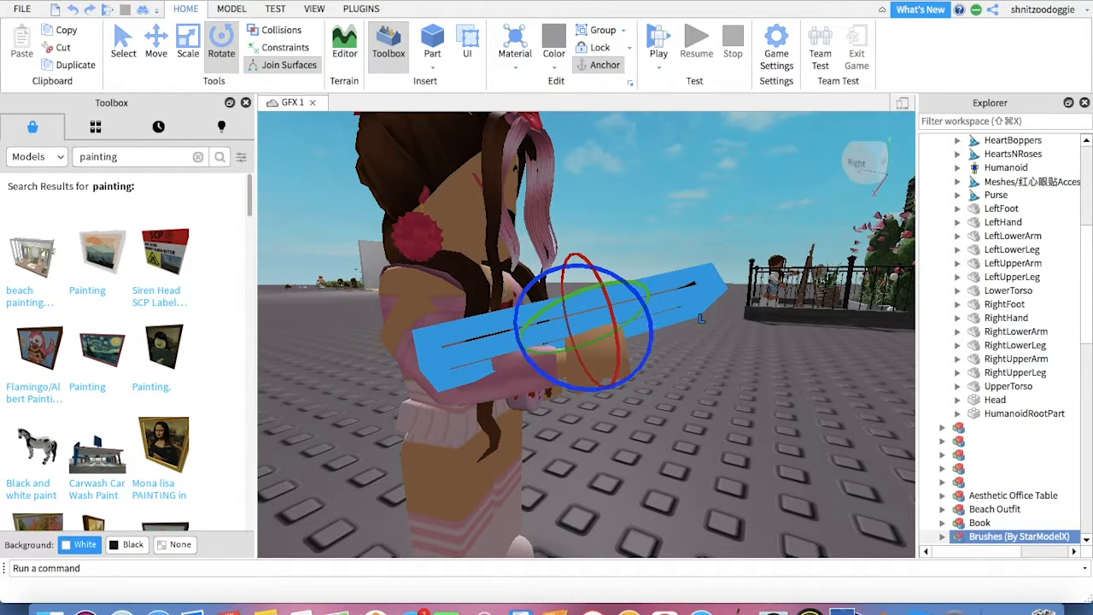
pyautogui.moveTo(652, 338); pyautogui.dragTo(648, 371)
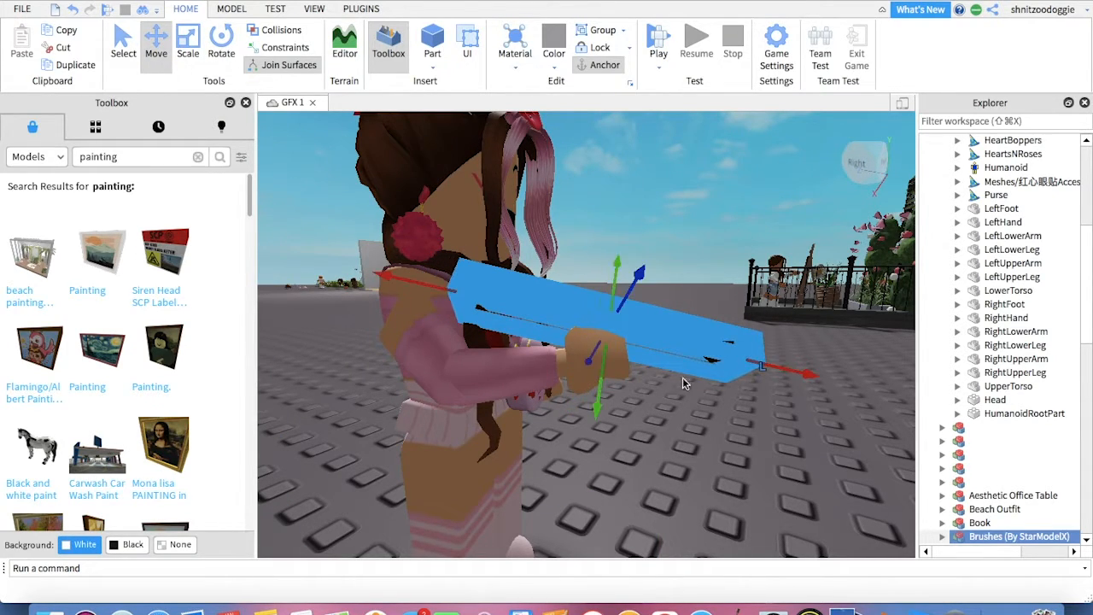
pyautogui.moveTo(600, 388); pyautogui.dragTo(608, 400)
pyautogui.moveTo(649, 403)
pyautogui.mouseDown(button='right')
pyautogui.moveTo(659, 406)
pyautogui.moveTo(642, 409)
pyautogui.mouseUp(button='right')
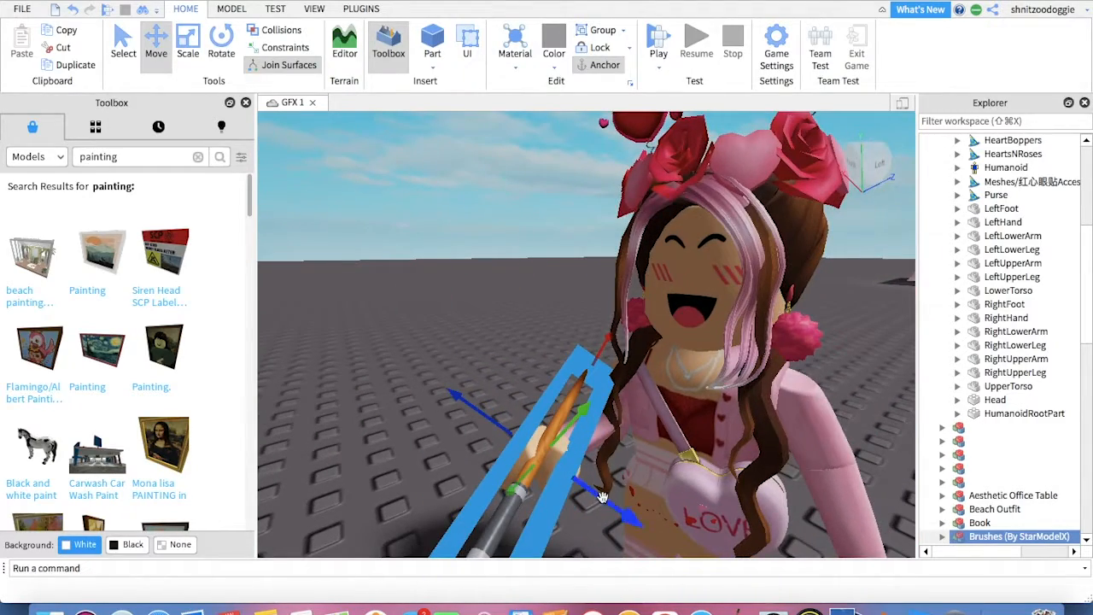
pyautogui.moveTo(602, 496); pyautogui.dragTo(612, 505)
pyautogui.moveTo(483, 479)
pyautogui.mouseDown(button='right')
pyautogui.moveTo(584, 363)
pyautogui.moveTo(587, 395)
pyautogui.mouseUp(button='right')
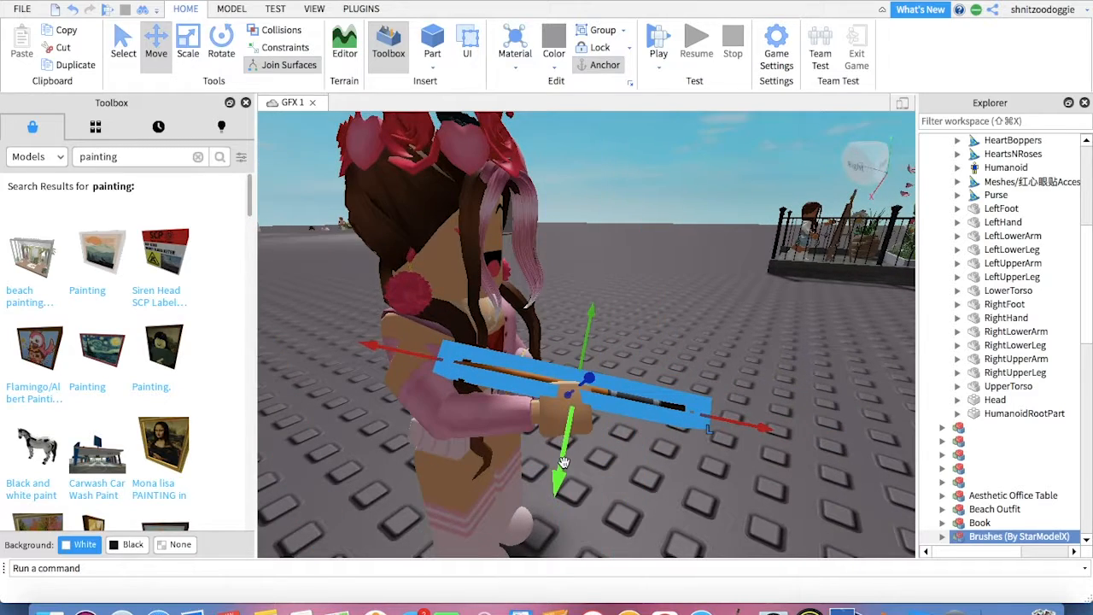
pyautogui.moveTo(679, 302); pyautogui.dragTo(681, 304, button='right')
# Step: Turn the paintbrush slightly and nudge it so its handle sits inside the grip of the right hand
pyautogui.moveTo(461, 330); pyautogui.dragTo(459, 321)
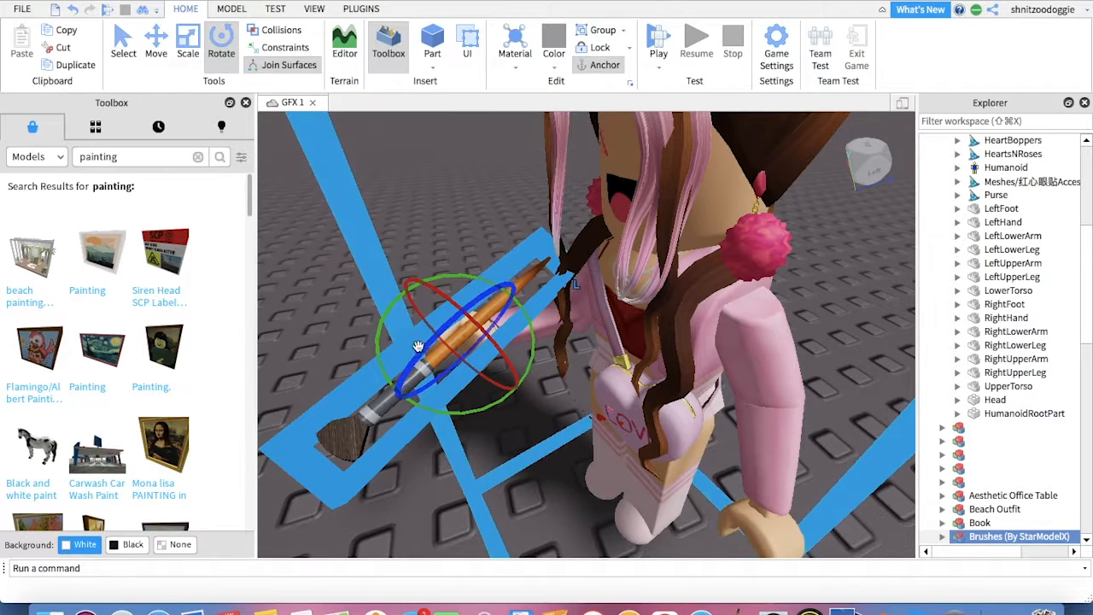
pyautogui.moveTo(419, 352); pyautogui.dragTo(421, 353)
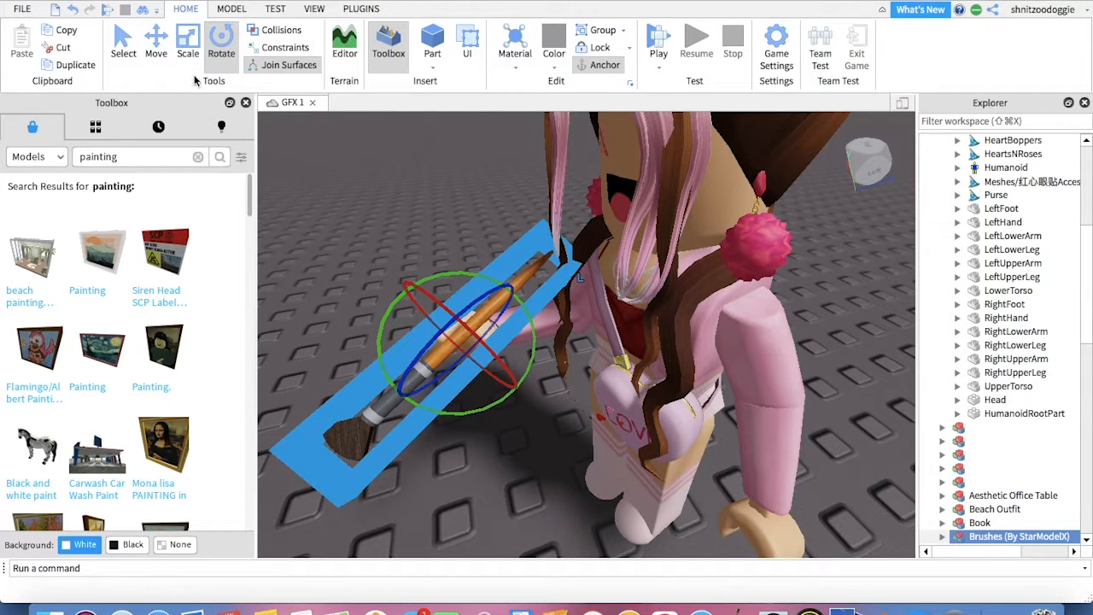
pyautogui.click(156, 43)
pyautogui.moveTo(454, 321); pyautogui.dragTo(455, 323)
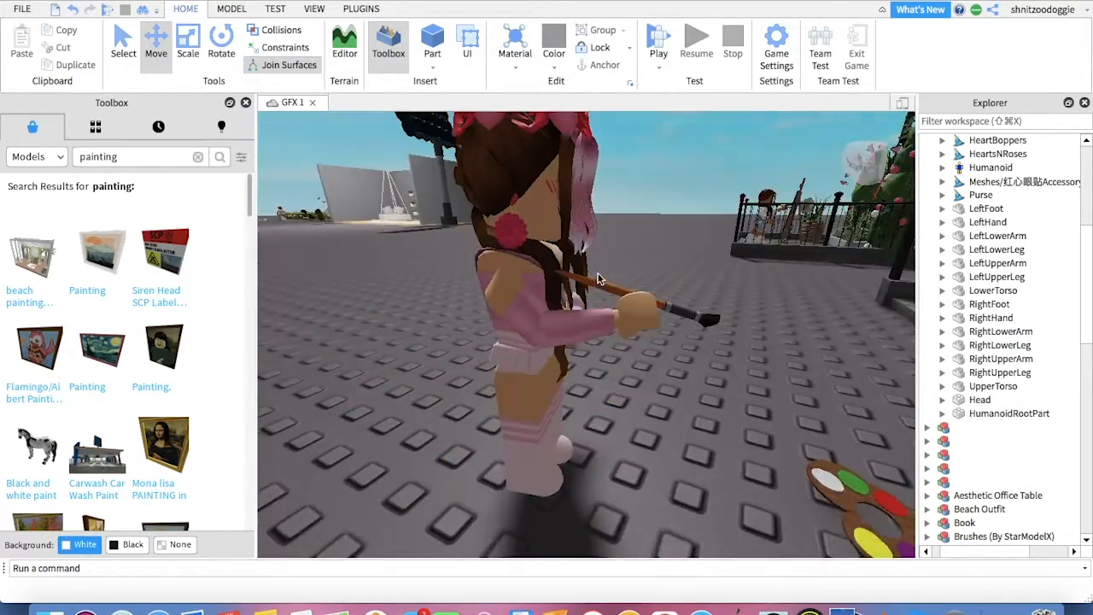
pyautogui.moveTo(598, 279)
pyautogui.mouseDown(button='right')
pyautogui.moveTo(586, 274)
pyautogui.moveTo(597, 276)
pyautogui.mouseUp(button='right')
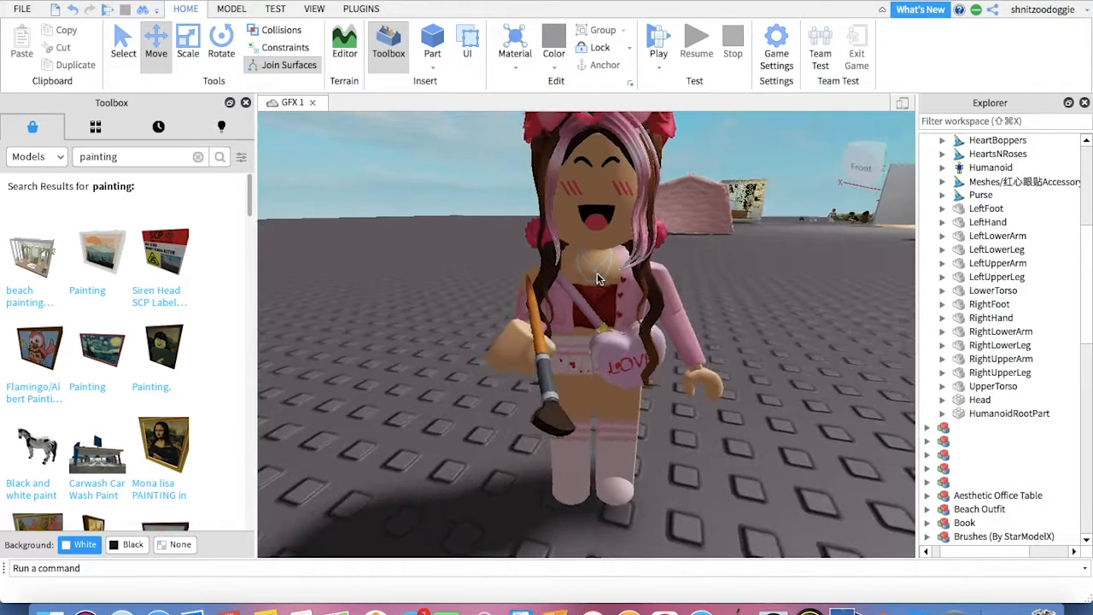
# Step: Select the character's unnamed model together with the paintbrush and group them into one model
pyautogui.scroll(-2, 597, 276)
pyautogui.click(559, 369)
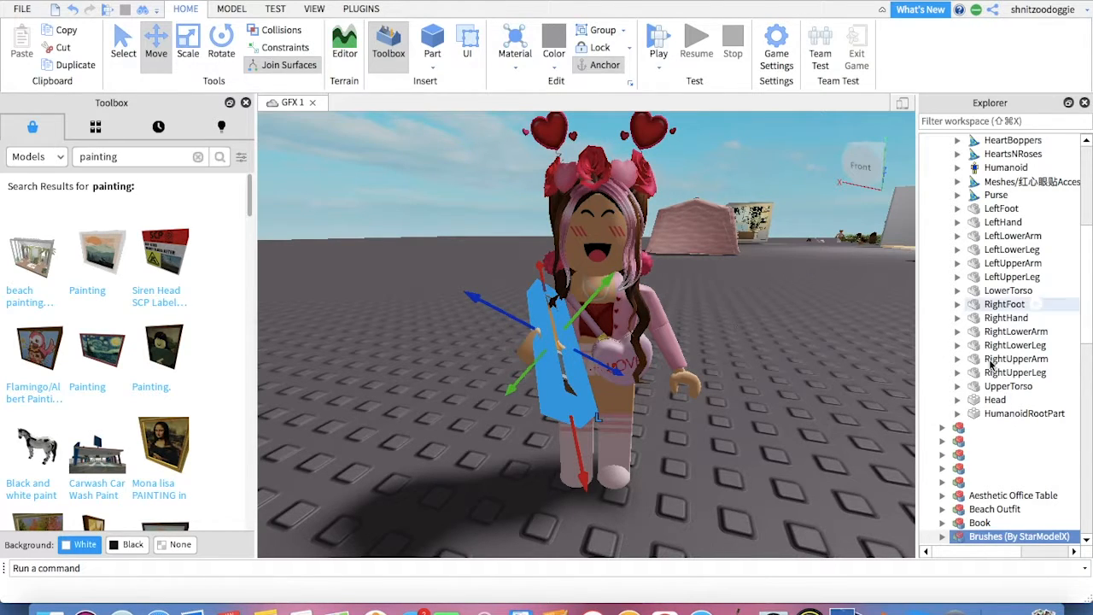
pyautogui.hscroll(3, 965, 332)
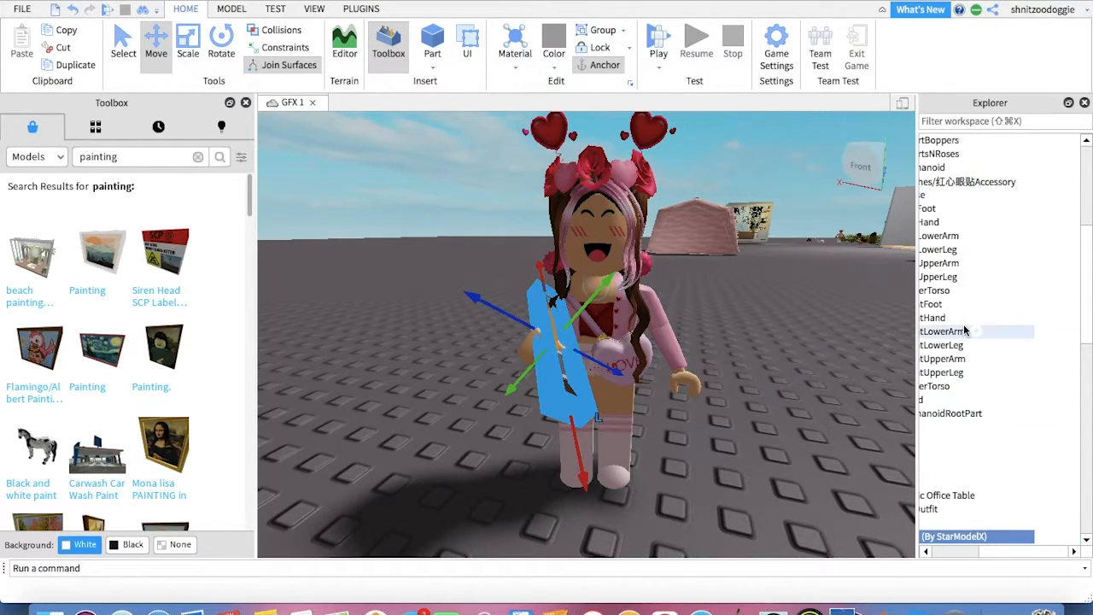
pyautogui.hscroll(-3, 973, 307)
pyautogui.scroll(3, 990, 277)
pyautogui.scroll(-5, 990, 278)
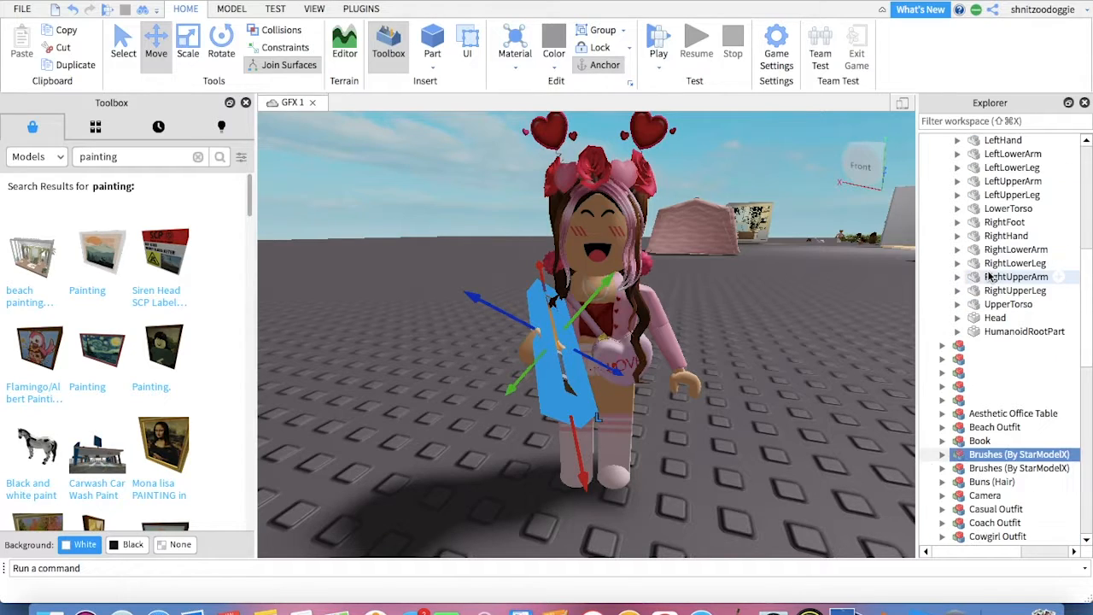
pyautogui.scroll(2, 988, 275)
pyautogui.scroll(5, 989, 276)
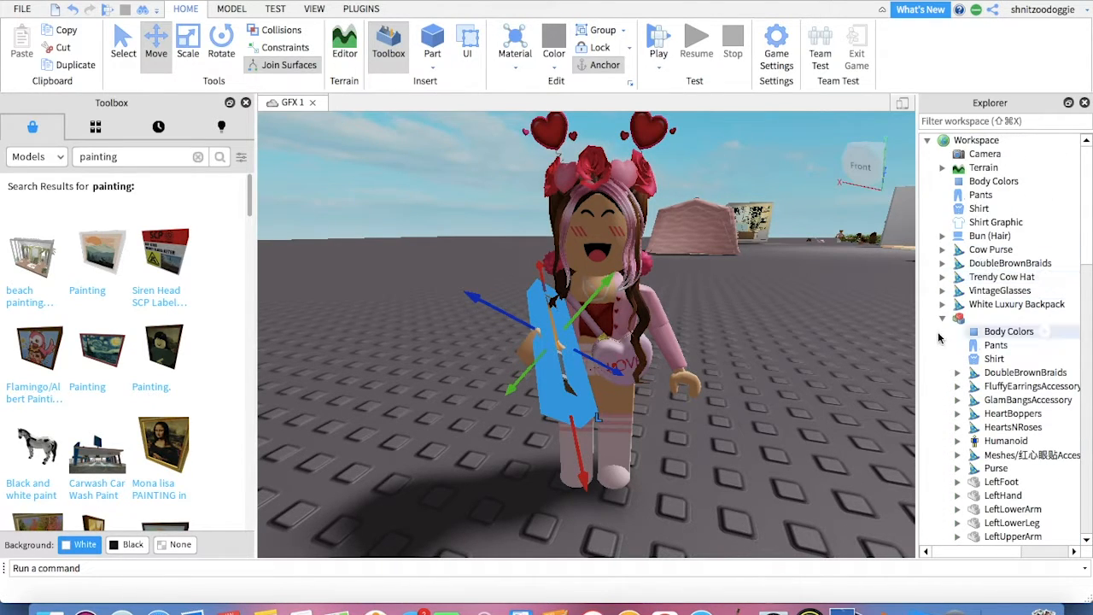
pyautogui.click(942, 320)
pyautogui.click(982, 321)
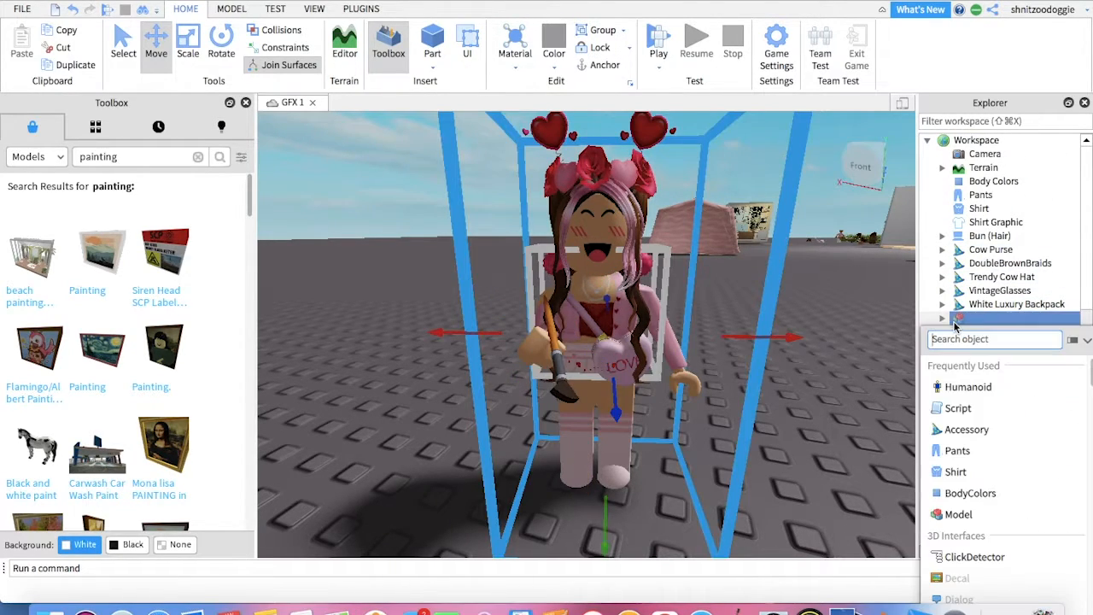
pyautogui.click(962, 320)
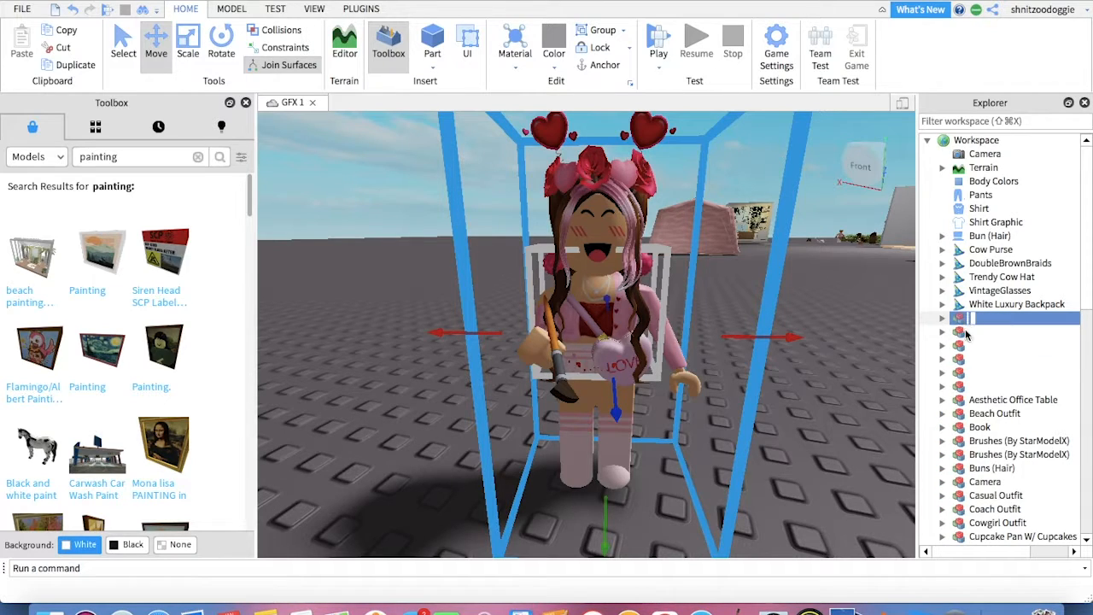
pyautogui.click(561, 373)
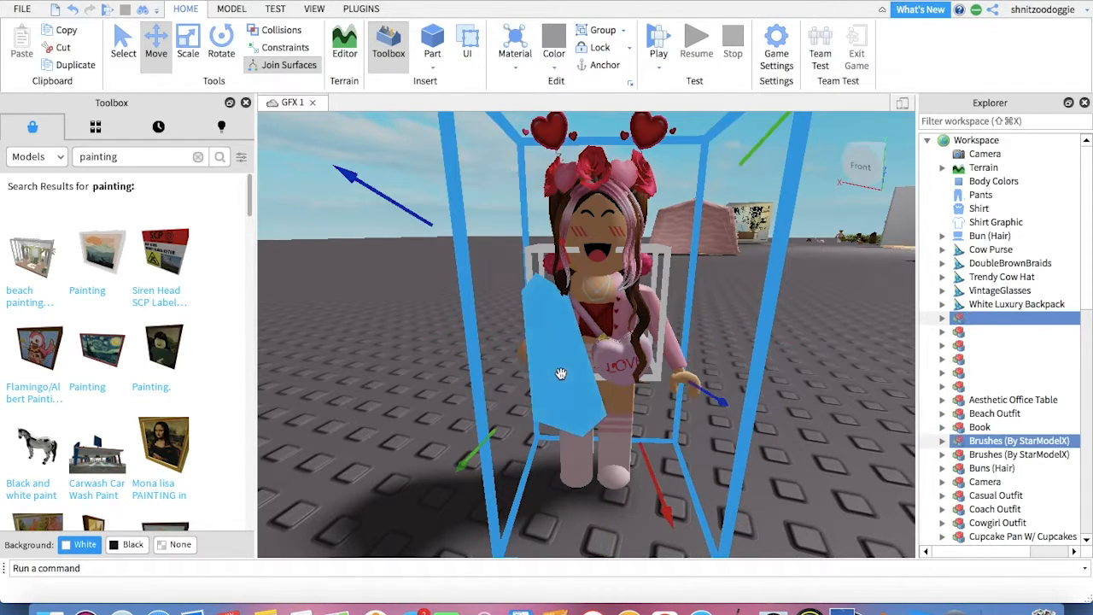
pyautogui.click(600, 382)
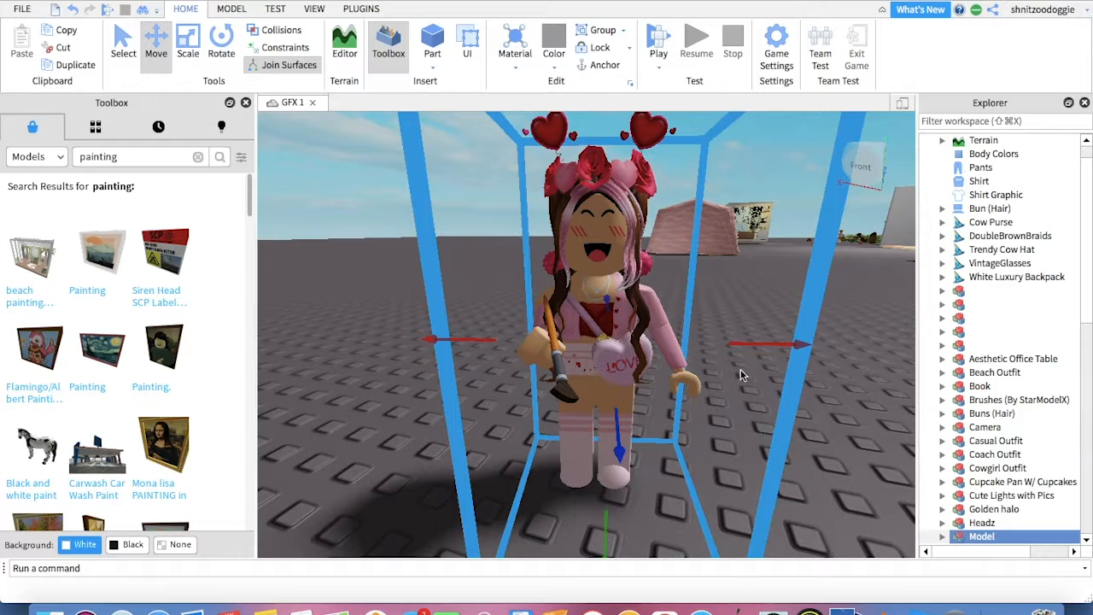
pyautogui.click(827, 409)
# Step: Select the character's LeftUpperArm inside the grouped model, rotate it forward, and move it back onto the shoulder
pyautogui.moveTo(828, 409); pyautogui.dragTo(828, 409, button='right')
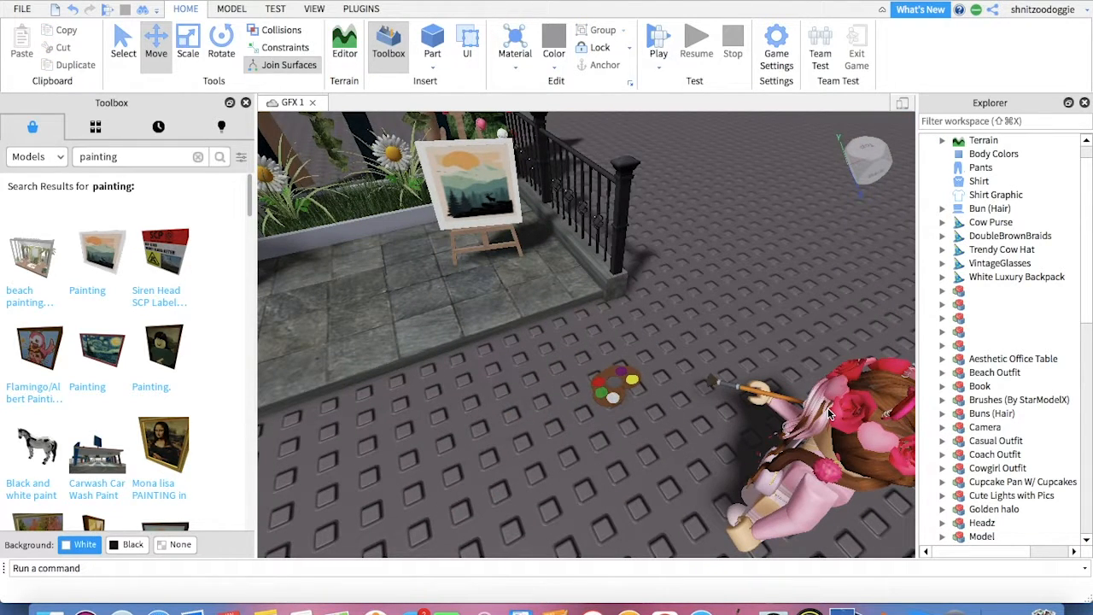
pyautogui.moveTo(542, 325); pyautogui.dragTo(556, 329, button='right')
pyautogui.scroll(6, 556, 329)
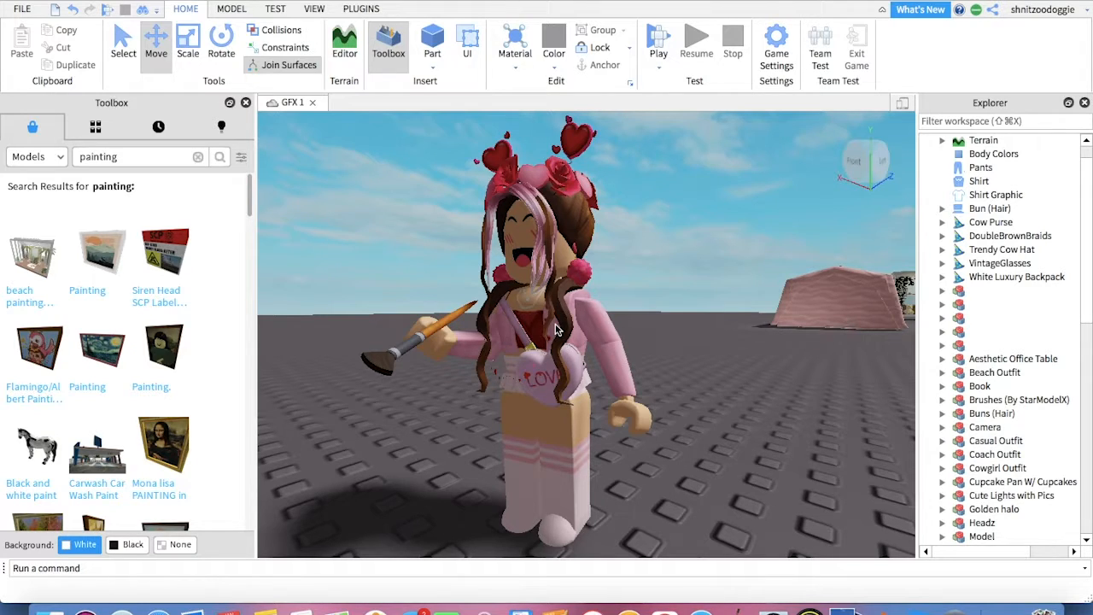
pyautogui.moveTo(555, 329); pyautogui.dragTo(556, 329, button='right')
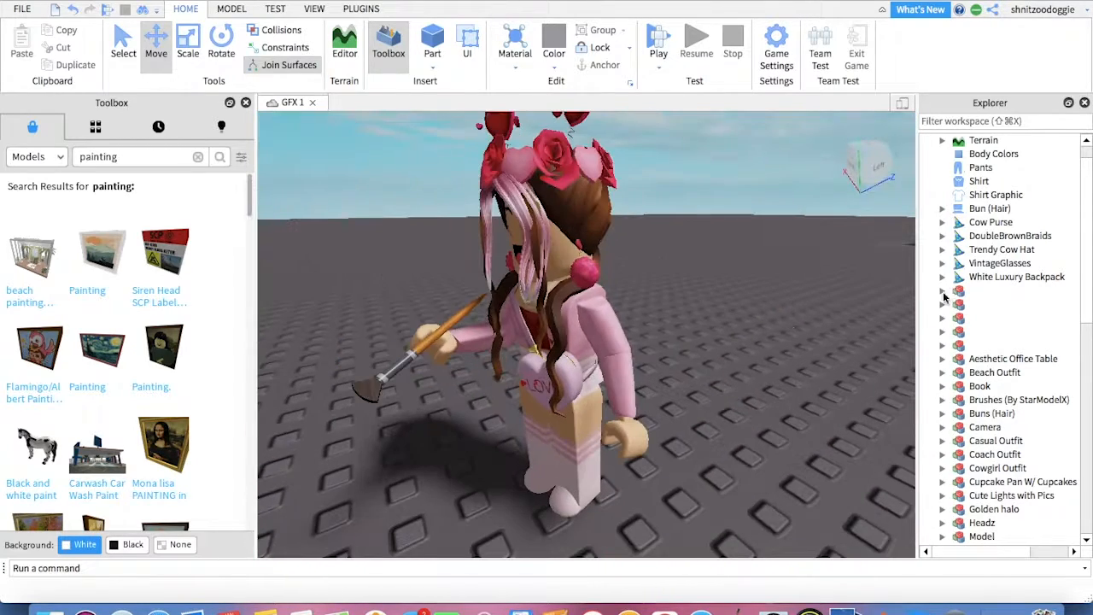
pyautogui.click(646, 344)
pyautogui.scroll(-5, 965, 344)
pyautogui.click(941, 331)
pyautogui.click(957, 345)
pyautogui.click(1016, 359)
pyautogui.click(188, 43)
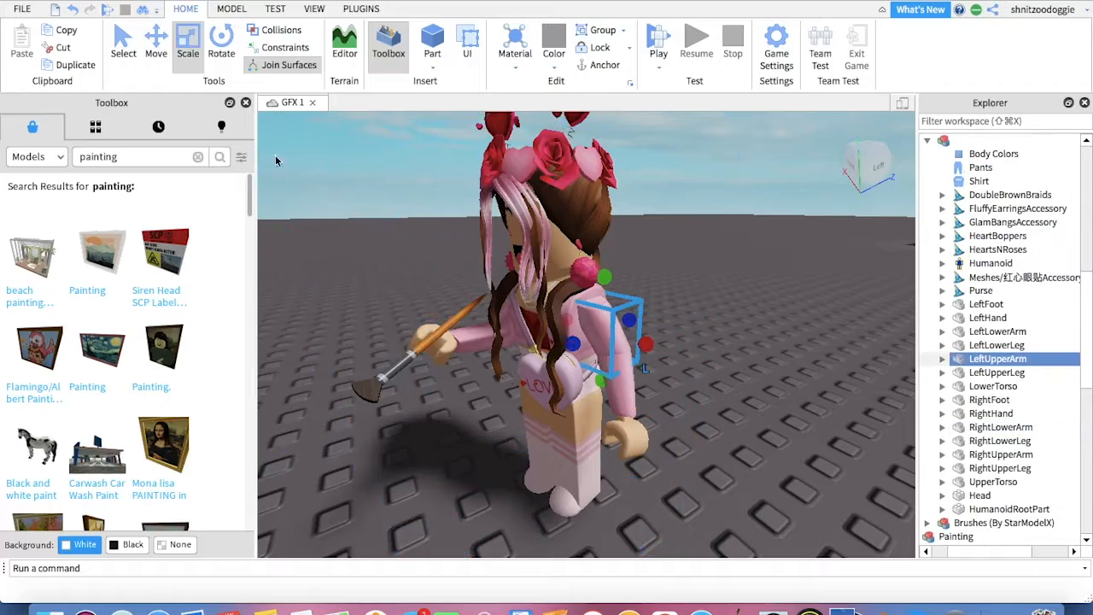
pyautogui.click(221, 42)
pyautogui.moveTo(580, 295); pyautogui.dragTo(530, 265, button='right')
pyautogui.click(156, 43)
pyautogui.moveTo(642, 319); pyautogui.dragTo(602, 350)
# Step: Select the LeftLowerArm and LeftHand together and rotate them to continue the forward arm pose
pyautogui.click(990, 413)
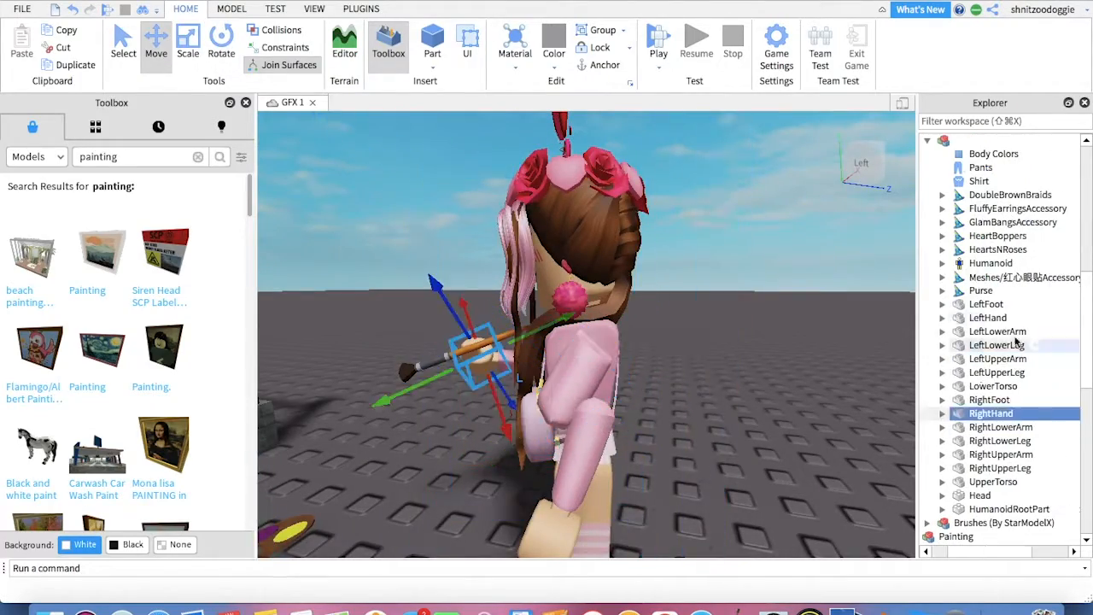
pyautogui.click(998, 332)
pyautogui.keyDown('super'); pyautogui.click(988, 317); pyautogui.keyUp('super')
pyautogui.click(221, 42)
pyautogui.moveTo(640, 461); pyautogui.dragTo(647, 536)
# Step: Move the paint palette onto the character's left hand and group it with the character model
pyautogui.moveTo(438, 476); pyautogui.dragTo(438, 476, button='right')
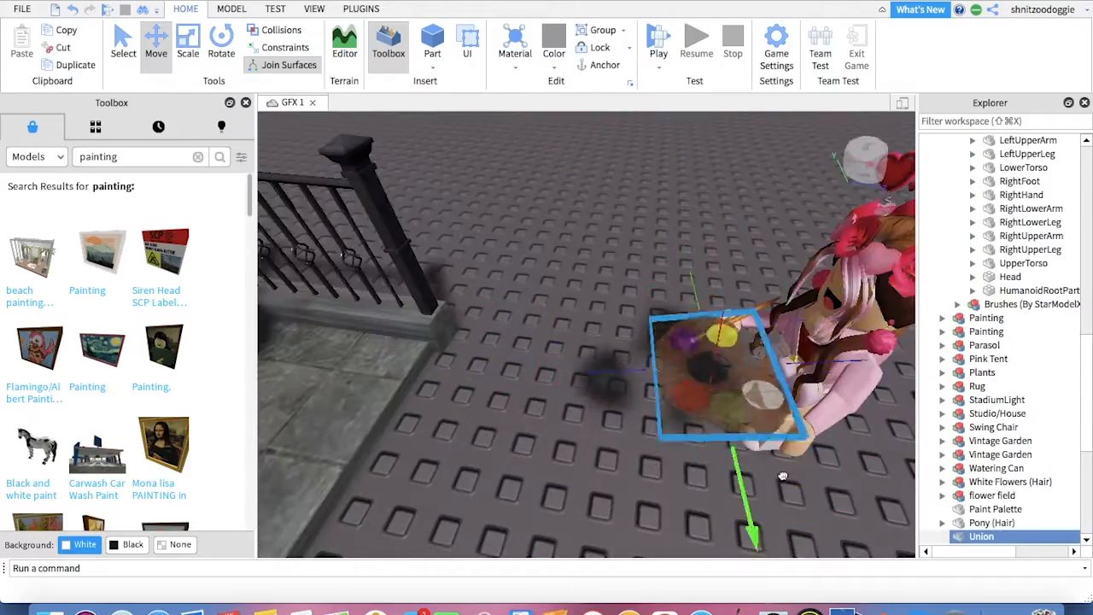
pyautogui.moveTo(588, 324); pyautogui.dragTo(587, 325, button='right')
pyautogui.press('super+4')
# Step: Move the grouped character onto the garden floor in front of the easel, with the brush at the painting
pyautogui.press('super+2')
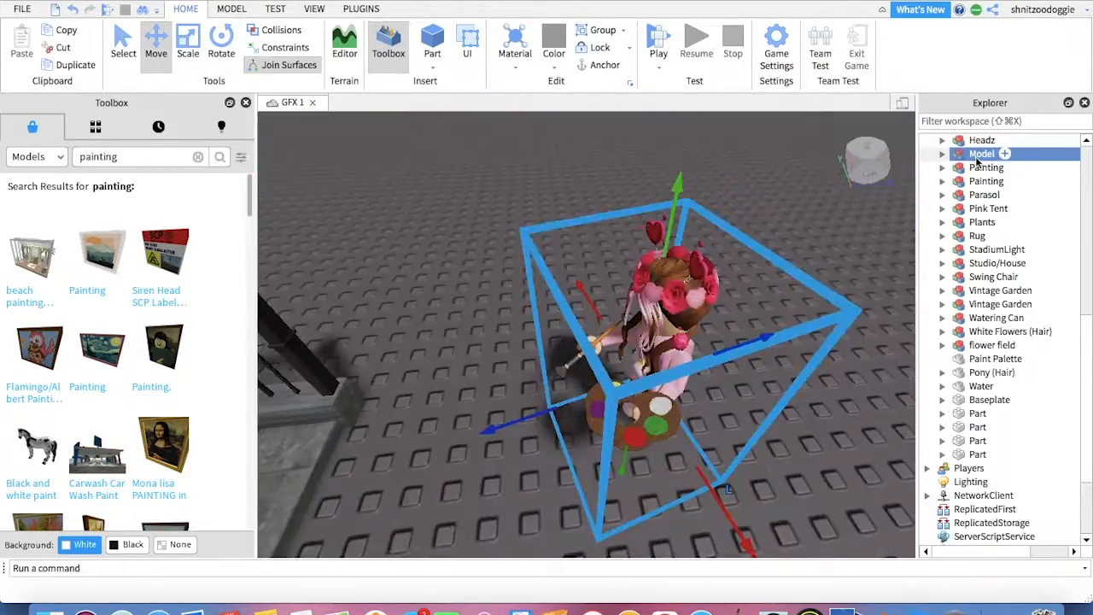
pyautogui.scroll(10, 759, 410)
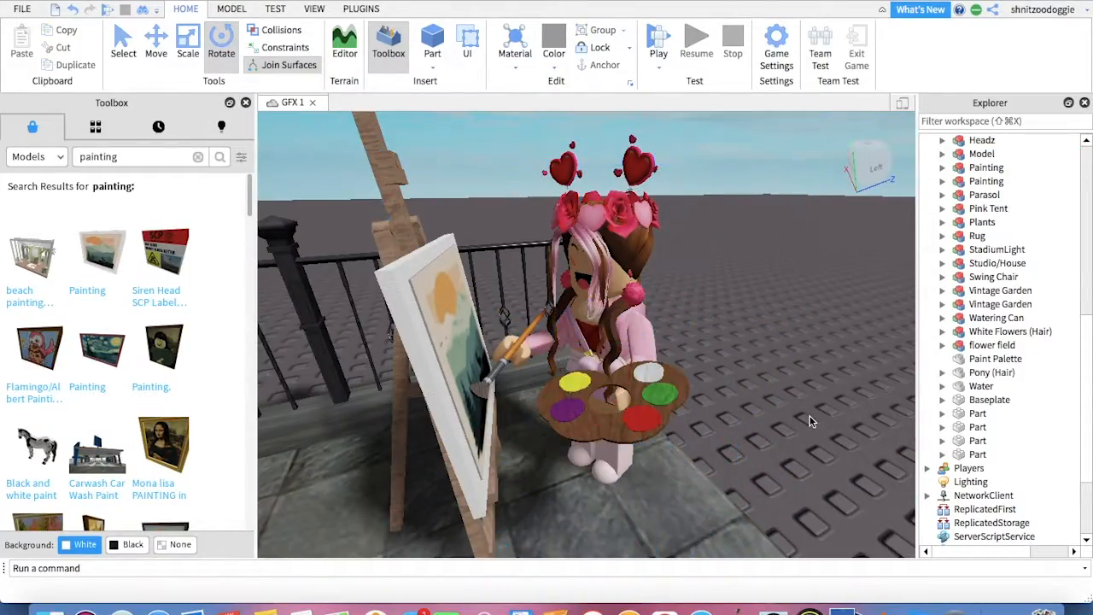
pyautogui.press('super+4')
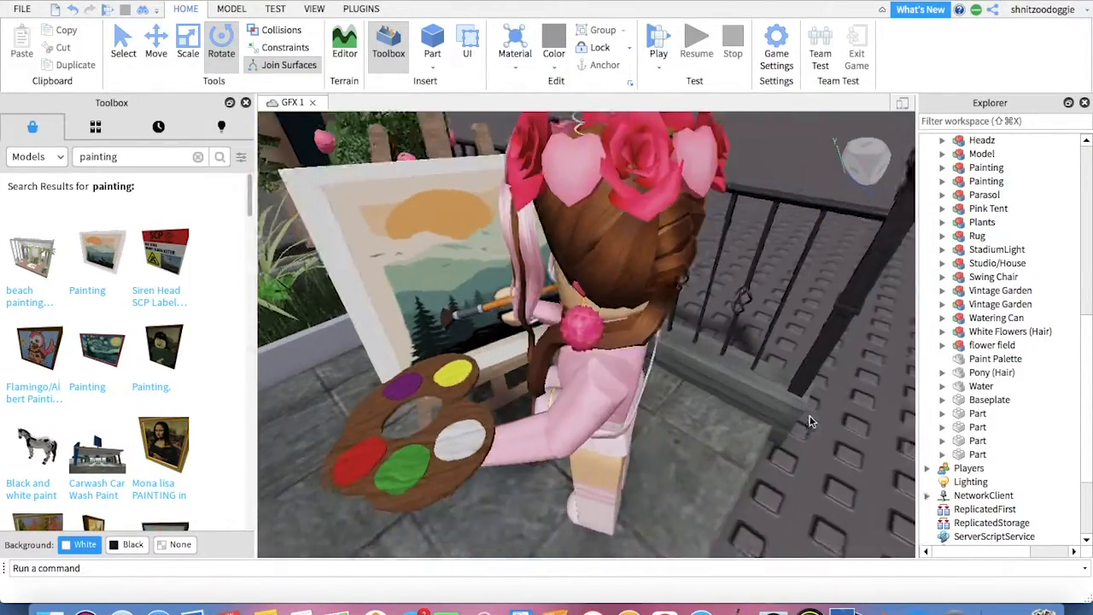
# Step: Examine the painting pose, brush and palette from several angles, and view the whole garden scene from behind the character
pyautogui.moveTo(809, 416); pyautogui.dragTo(810, 417, button='right')
pyautogui.scroll(3, 812, 414)
pyautogui.scroll(-4, 812, 414)
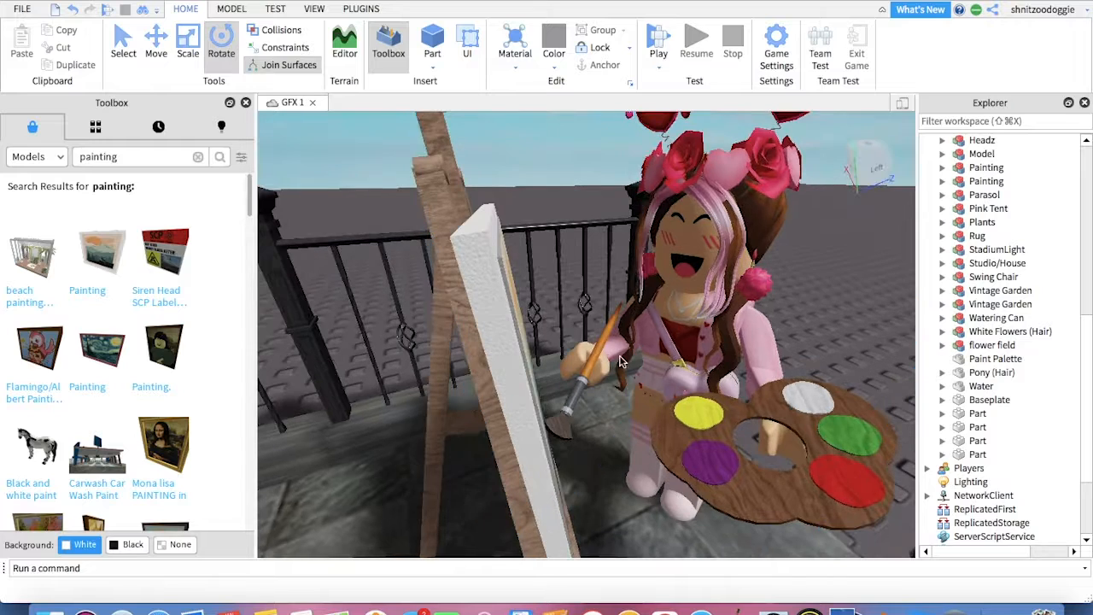
pyautogui.press('d')
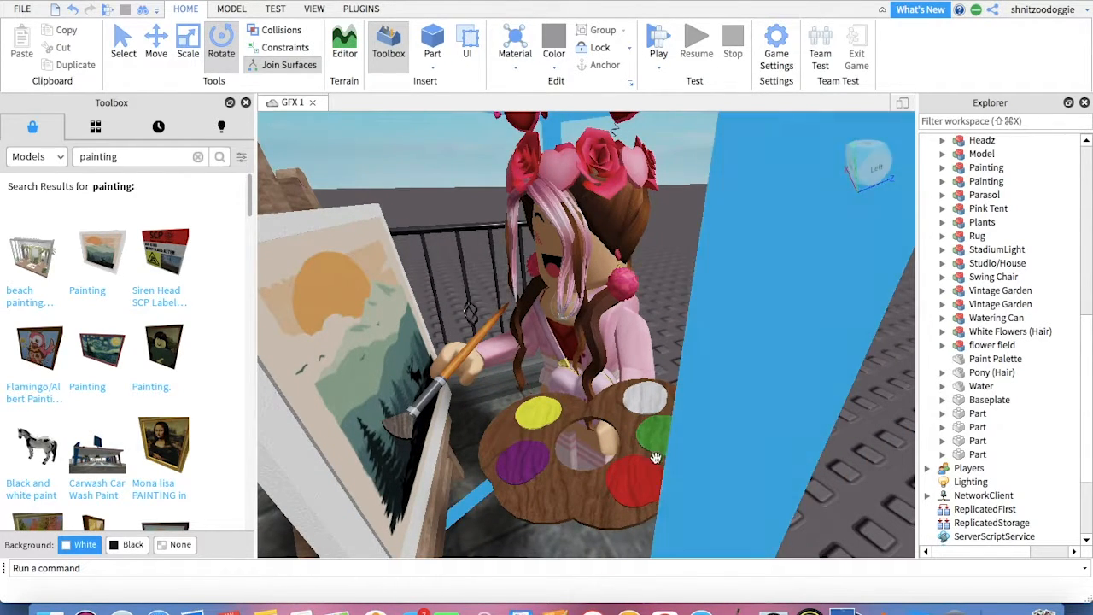
pyautogui.press('d')
pyautogui.moveTo(716, 381); pyautogui.dragTo(737, 399, button='right')
pyautogui.press('a')
pyautogui.scroll(2, 717, 382)
pyautogui.scroll(-4, 741, 403)
pyautogui.scroll(1, 741, 403)
pyautogui.scroll(8, 740, 402)
pyautogui.scroll(-6, 739, 402)
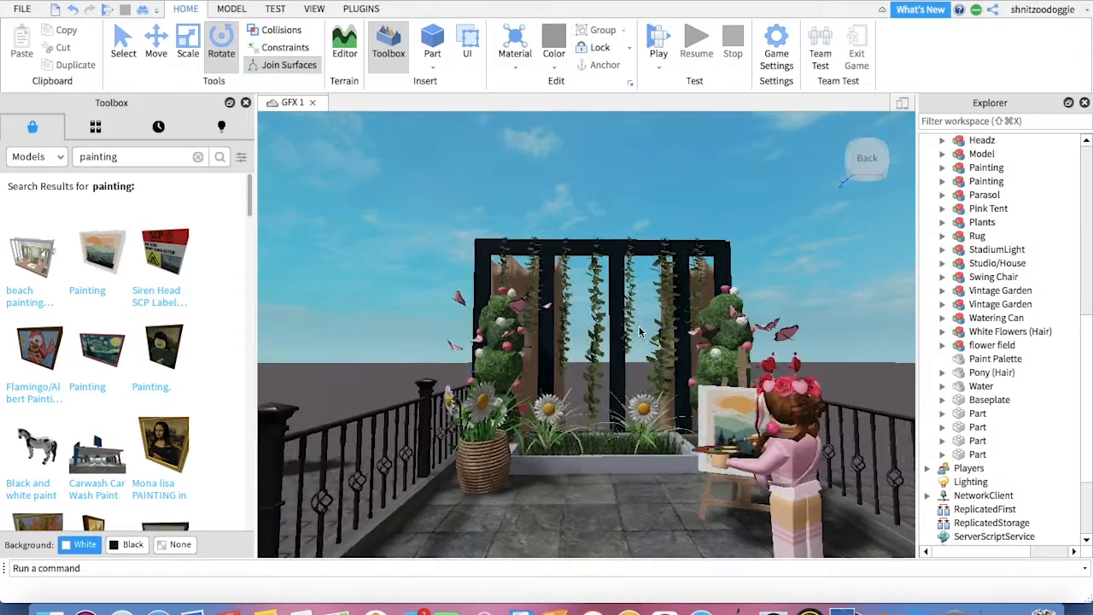
# Step: Expand the Vintage Garden model's nested "Please read" entries and read the creator's Instagram credit note
pyautogui.click(596, 360)
pyautogui.moveTo(629, 473); pyautogui.dragTo(555, 504, button='right')
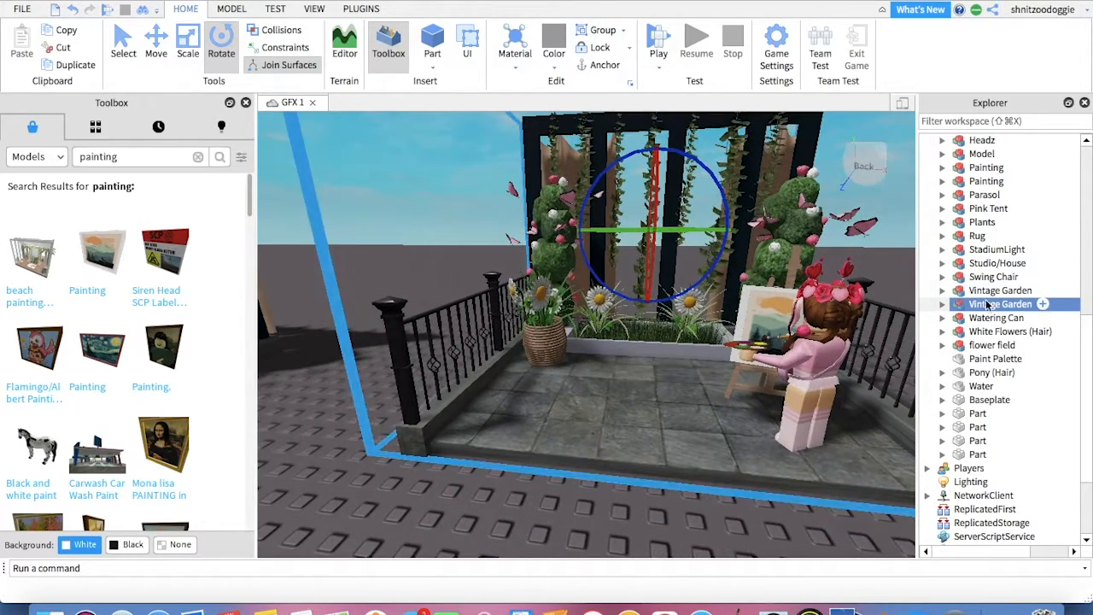
pyautogui.press('s')
pyautogui.press('w')
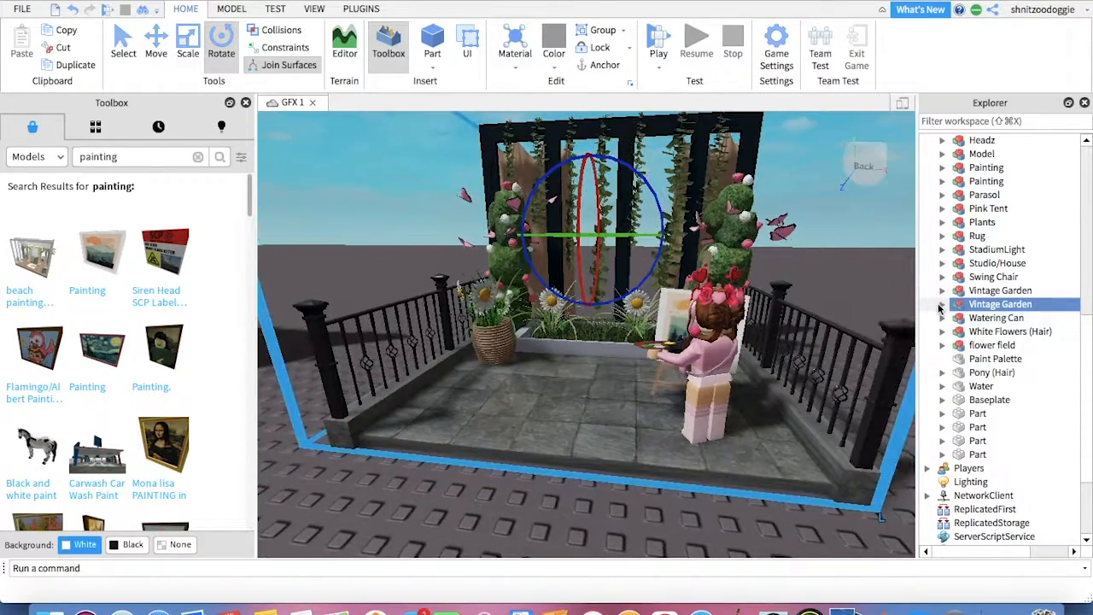
pyautogui.click(941, 304)
pyautogui.click(958, 319)
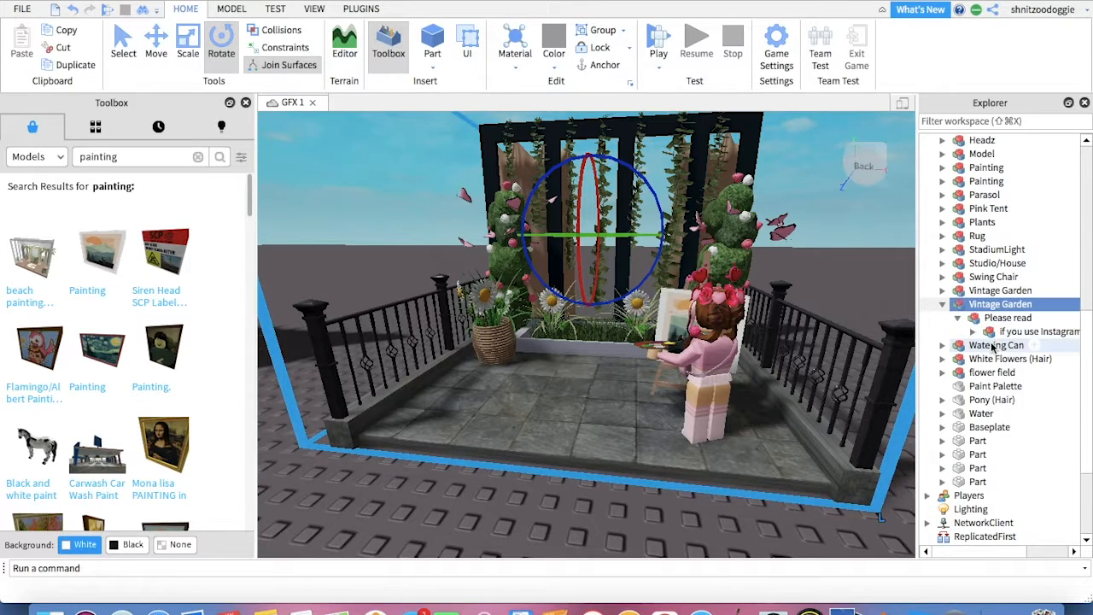
pyautogui.click(973, 332)
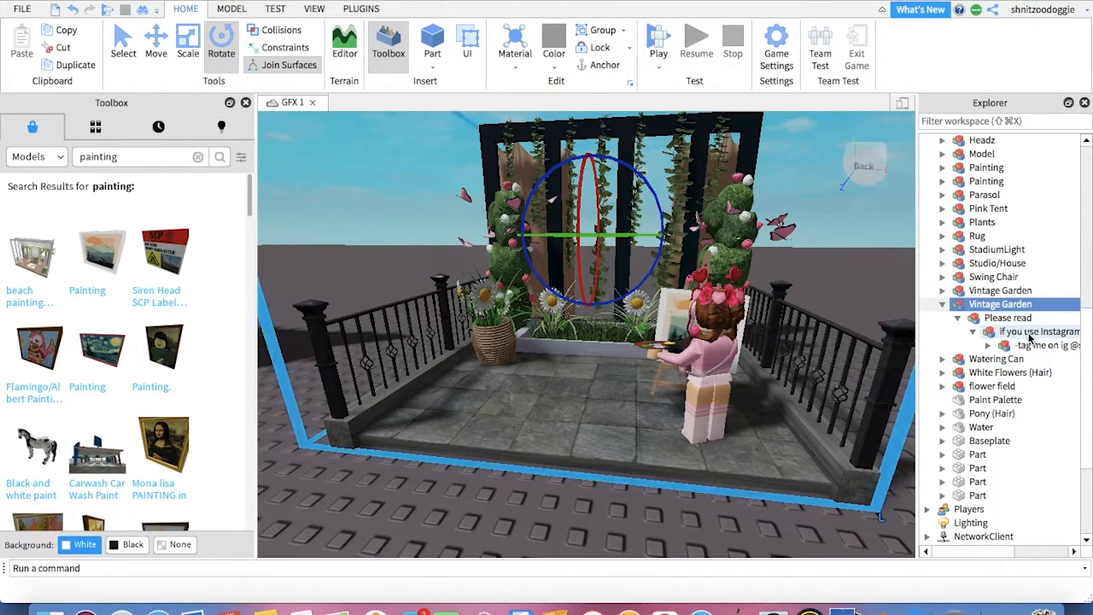
pyautogui.hscroll(3, 1029, 338)
pyautogui.hscroll(-3, 1028, 341)
pyautogui.hscroll(3, 1027, 348)
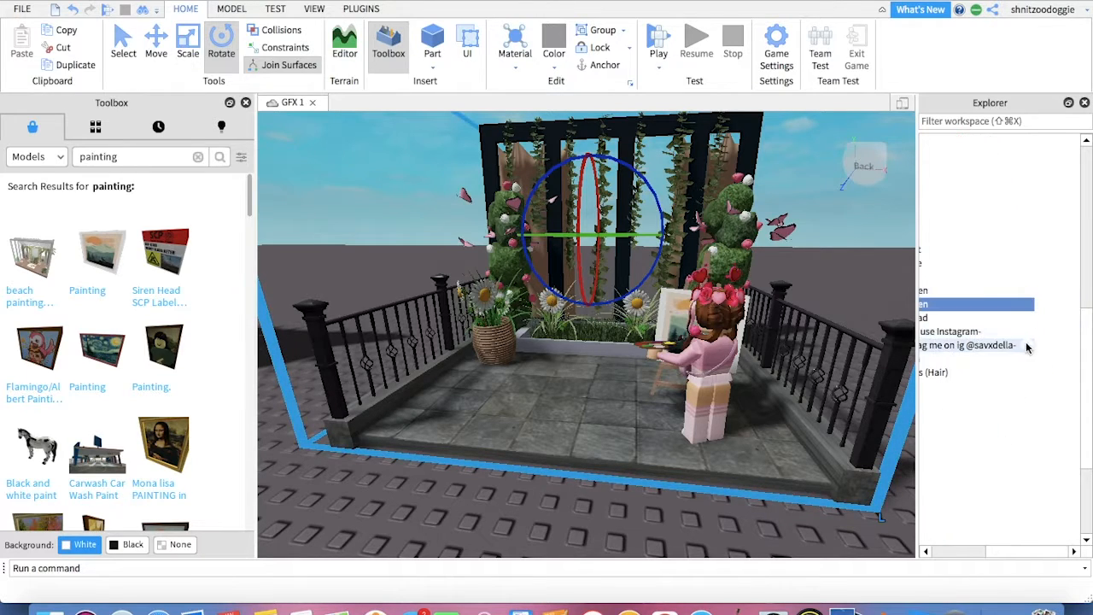
pyautogui.hscroll(-3, 1008, 345)
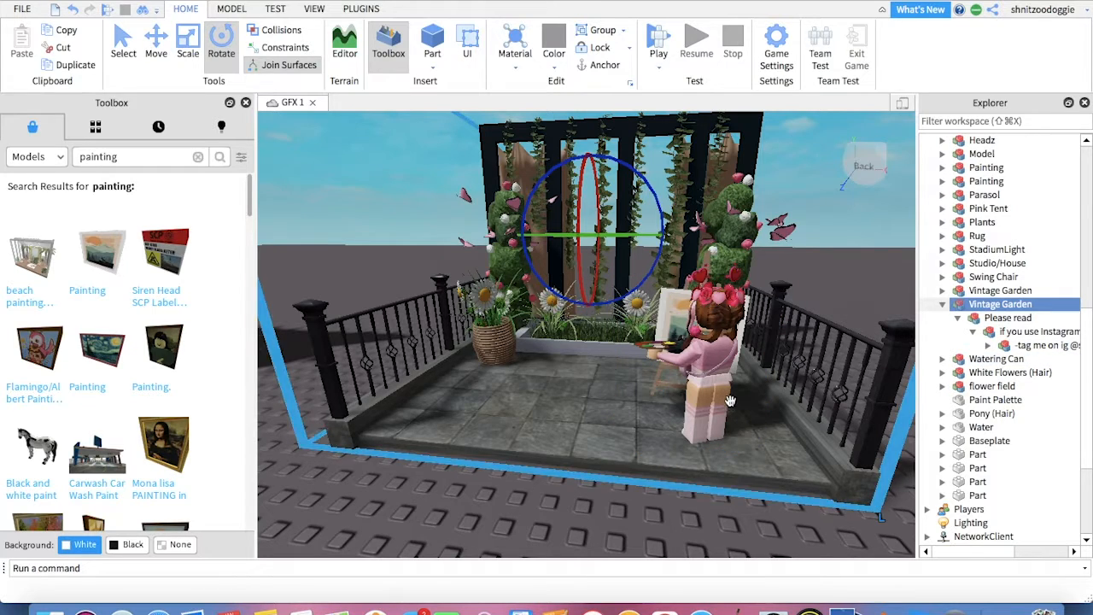
pyautogui.click(610, 532)
pyautogui.moveTo(523, 521); pyautogui.dragTo(547, 505, button='right')
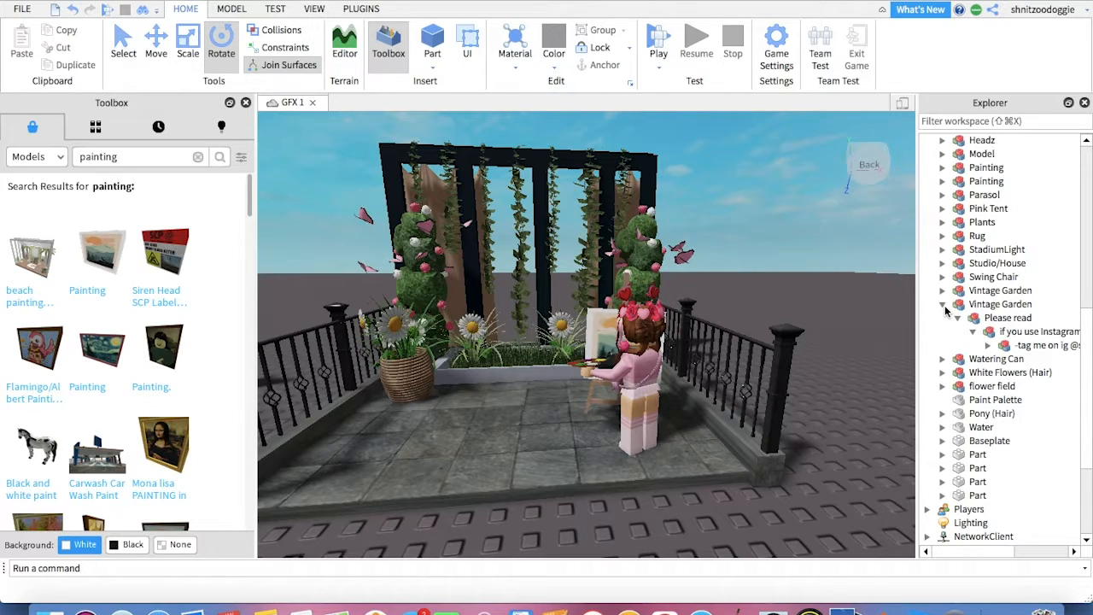
# Step: Expand the Vintage Garden's innermost credit group and its first nested Model, look through their parts, and collapse the Vintage Garden
pyautogui.click(987, 345)
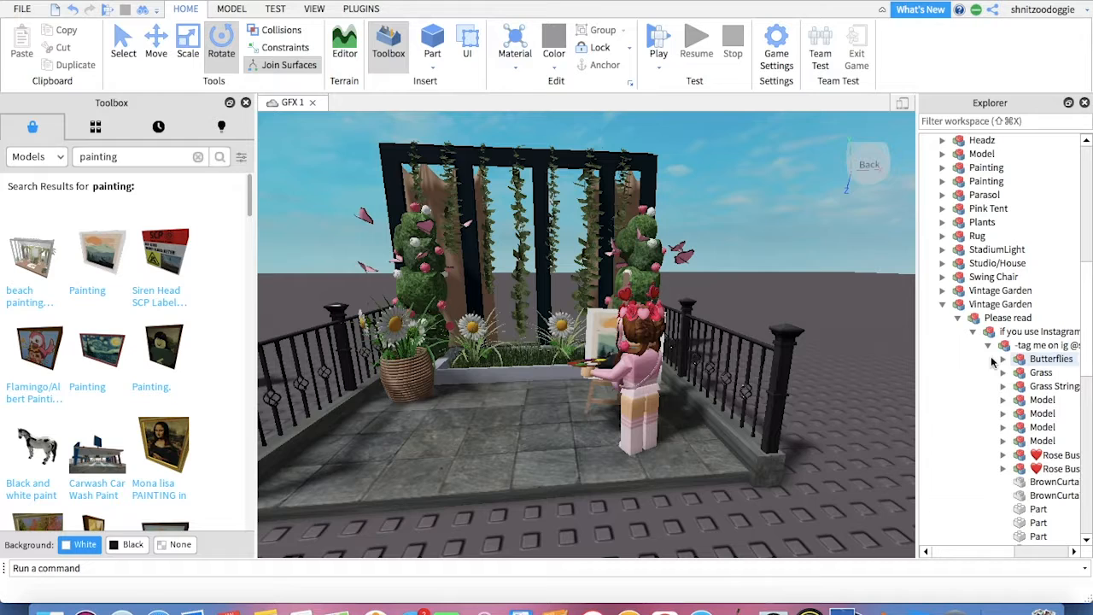
pyautogui.click(999, 408)
pyautogui.rightClick(993, 409)
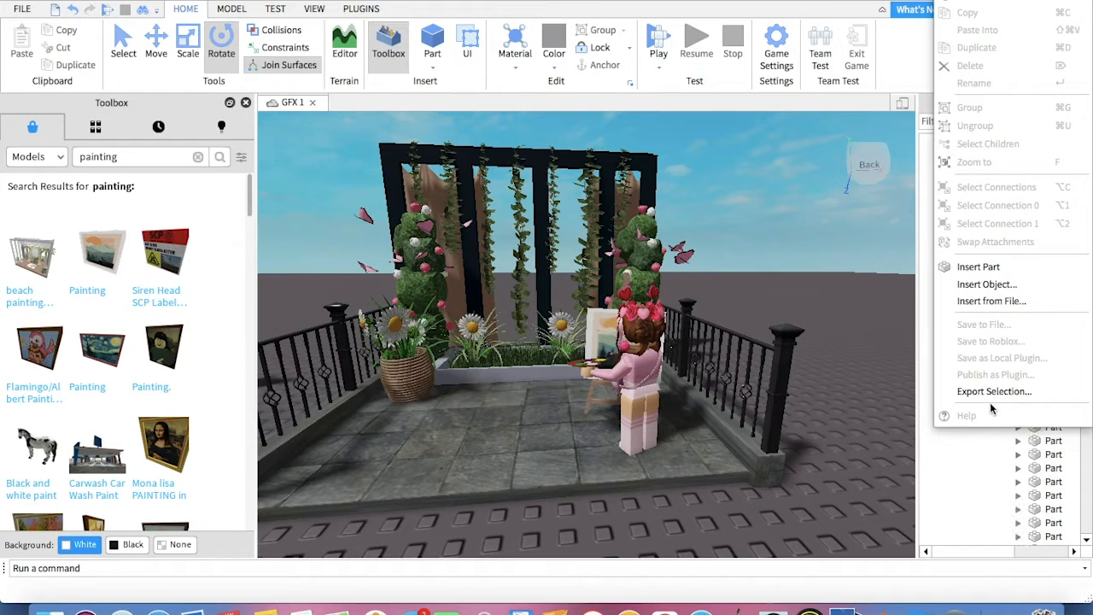
pyautogui.click(928, 248)
pyautogui.scroll(-6, 1032, 406)
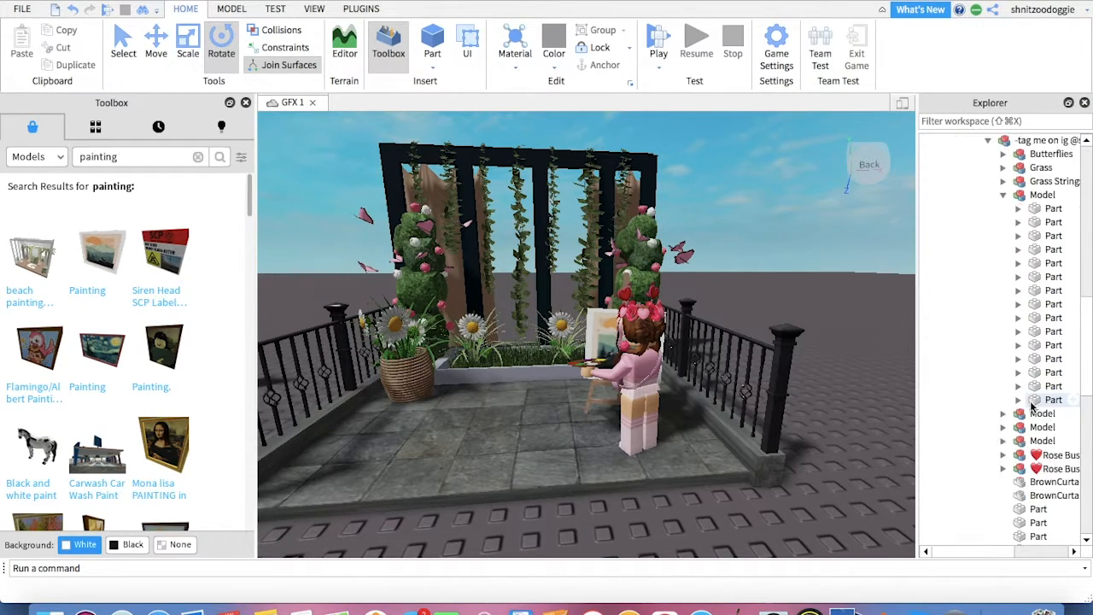
pyautogui.scroll(6, 940, 310)
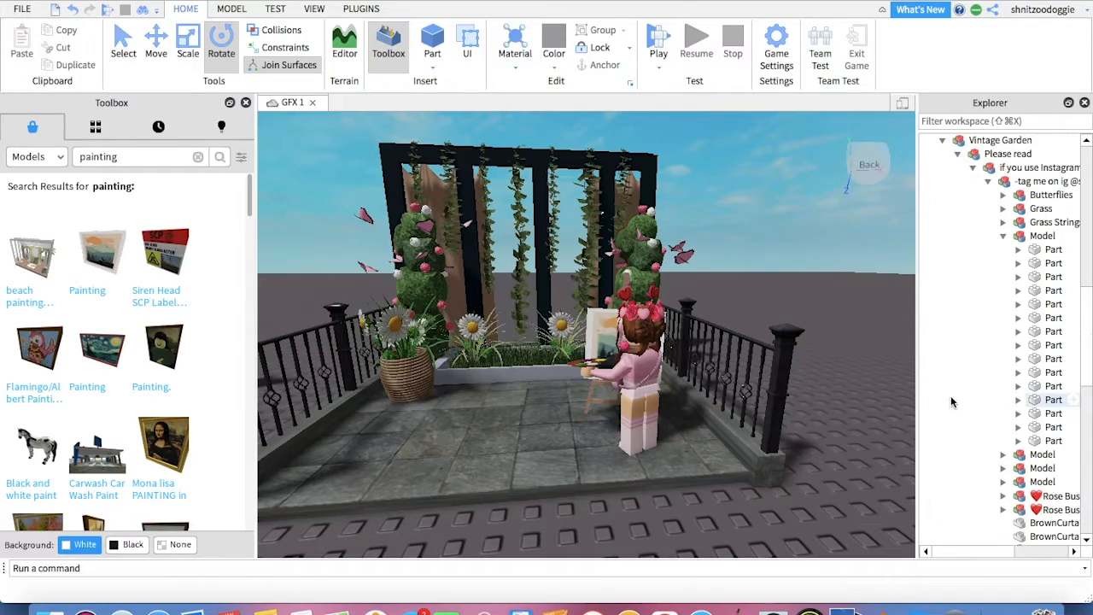
pyautogui.click(940, 304)
# Step: Examine the character at the easel from behind and up close, checking the brush and palette against the painting
pyautogui.moveTo(815, 307)
pyautogui.mouseDown(button='right')
pyautogui.moveTo(852, 316)
pyautogui.moveTo(809, 309)
pyautogui.moveTo(856, 339)
pyautogui.moveTo(814, 331)
pyautogui.mouseUp(button='right')
pyautogui.scroll(3, 815, 311)
pyautogui.scroll(3, 815, 309)
pyautogui.scroll(3, 816, 310)
pyautogui.scroll(3, 815, 309)
pyautogui.scroll(-3, 815, 309)
pyautogui.scroll(3, 813, 336)
pyautogui.scroll(-3, 814, 333)
pyautogui.scroll(-3, 831, 333)
pyautogui.scroll(-3, 814, 335)
pyautogui.scroll(5, 815, 335)
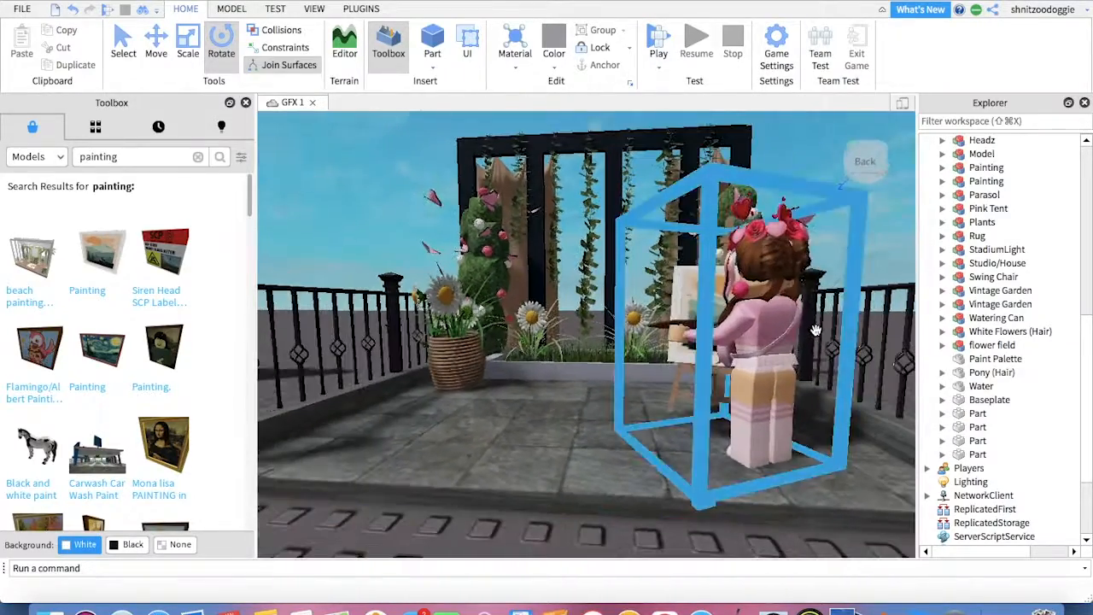
pyautogui.moveTo(744, 332)
pyautogui.mouseDown(button='right')
pyautogui.moveTo(730, 331)
pyautogui.moveTo(724, 392)
pyautogui.moveTo(736, 392)
pyautogui.mouseUp(button='right')
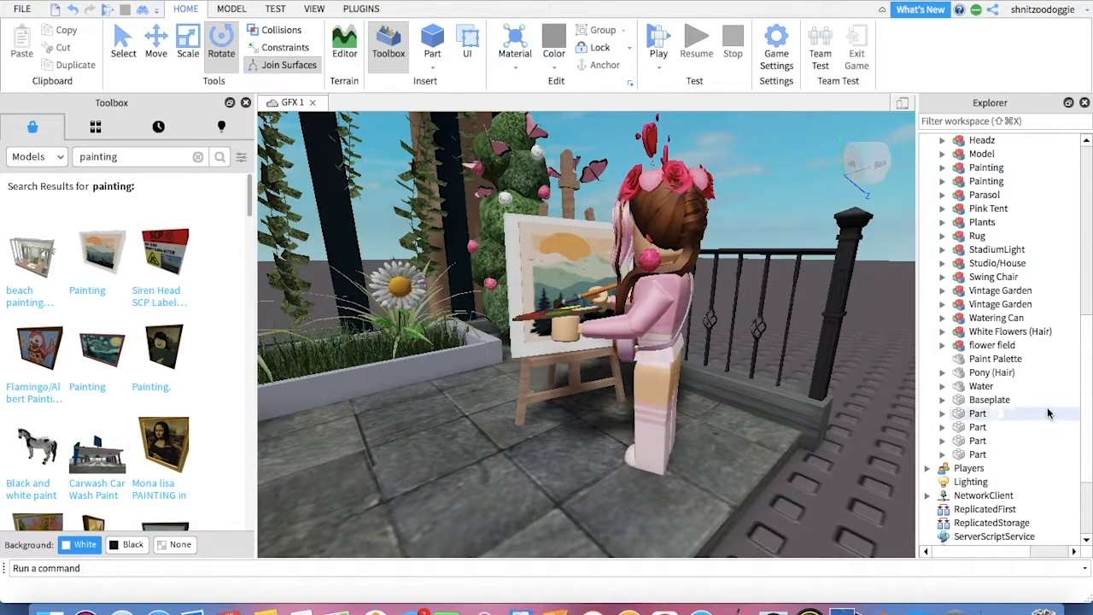
# Step: Select the grouped character Model, expand its nested groups to inspect the body parts and accessories, and collapse it again
pyautogui.click(720, 429)
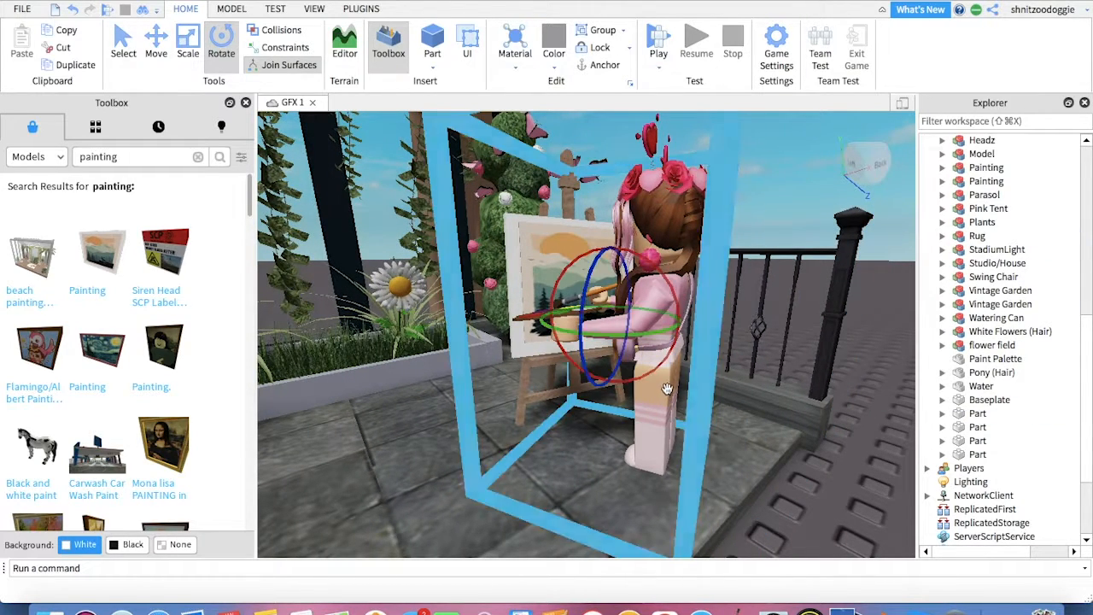
pyautogui.click(943, 154)
pyautogui.click(958, 168)
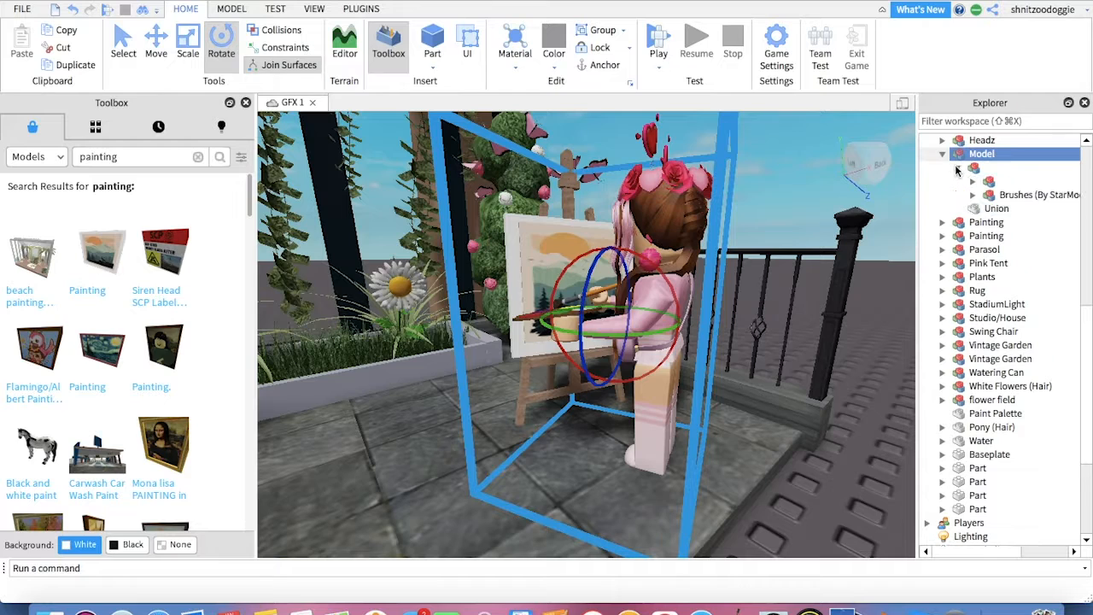
pyautogui.click(973, 182)
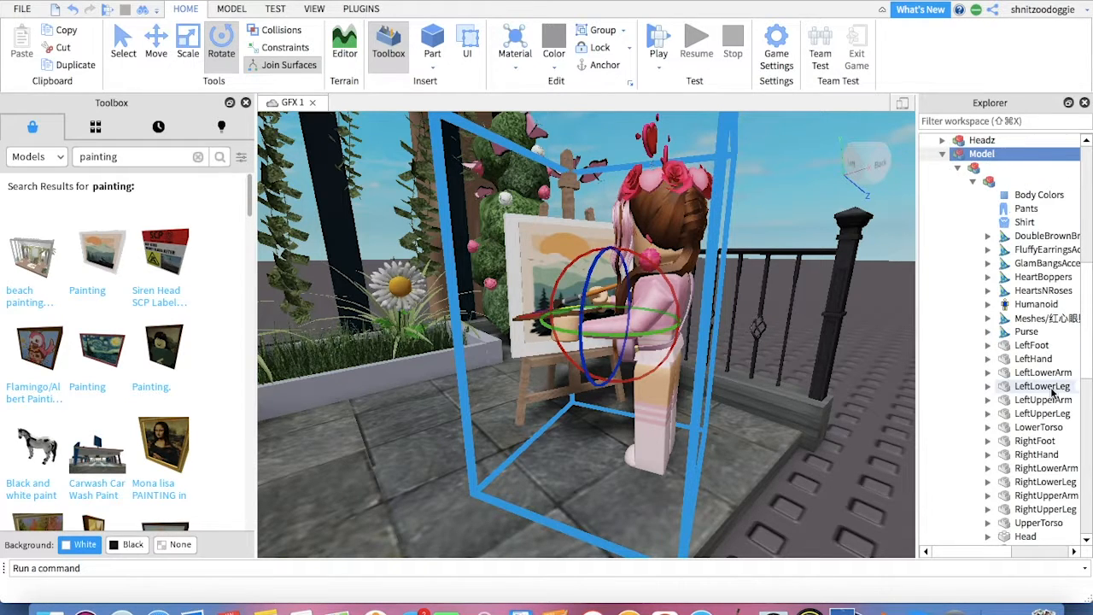
pyautogui.scroll(-3, 1037, 397)
pyautogui.scroll(10, 1024, 328)
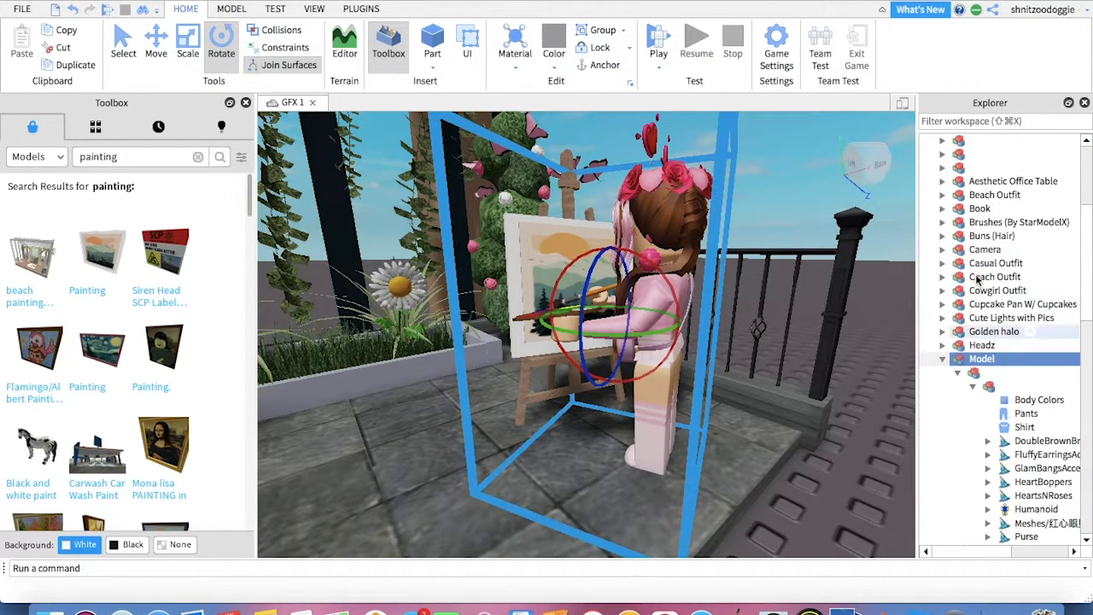
pyautogui.click(943, 360)
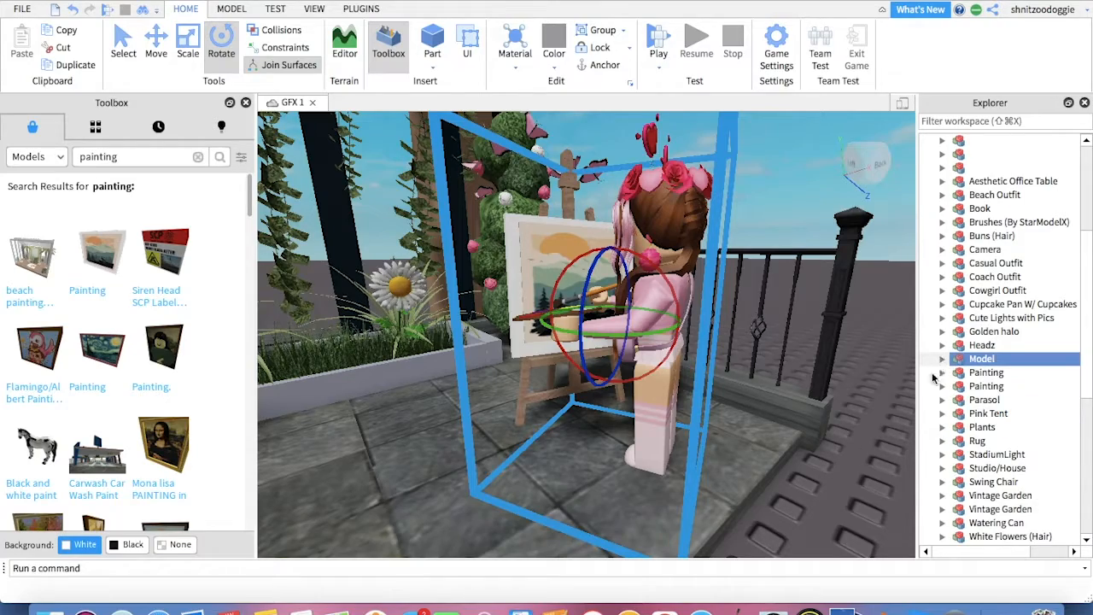
# Step: Deselect the character model and view the painting pose, easel and palette from the character's left side
pyautogui.click(878, 419)
pyautogui.moveTo(879, 418); pyautogui.dragTo(817, 411, button='right')
pyautogui.scroll(-2, 817, 411)
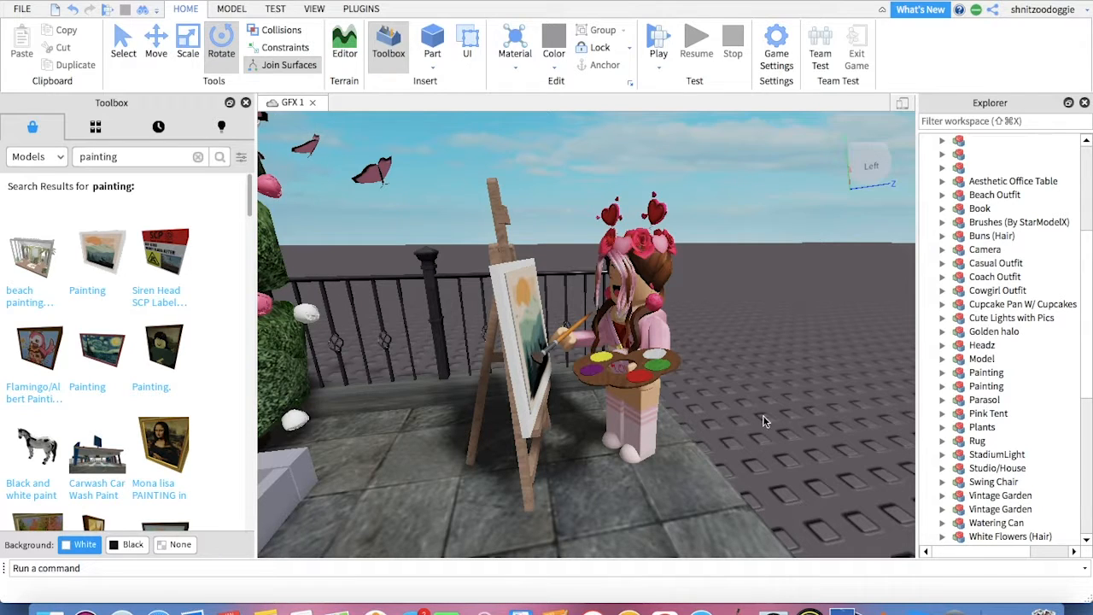
pyautogui.moveTo(764, 415); pyautogui.dragTo(758, 408, button='right')
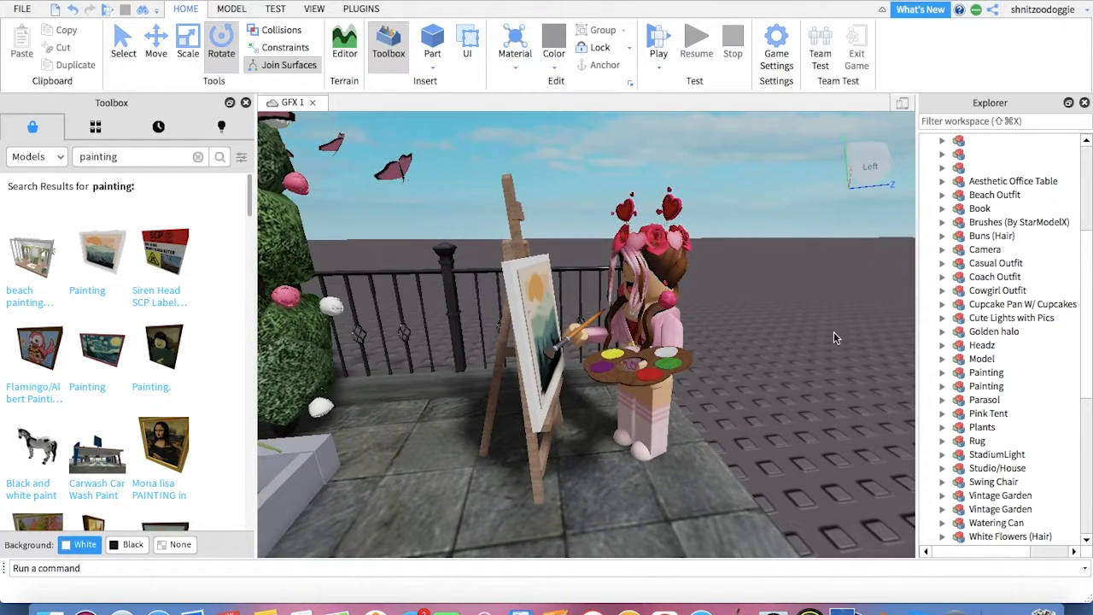